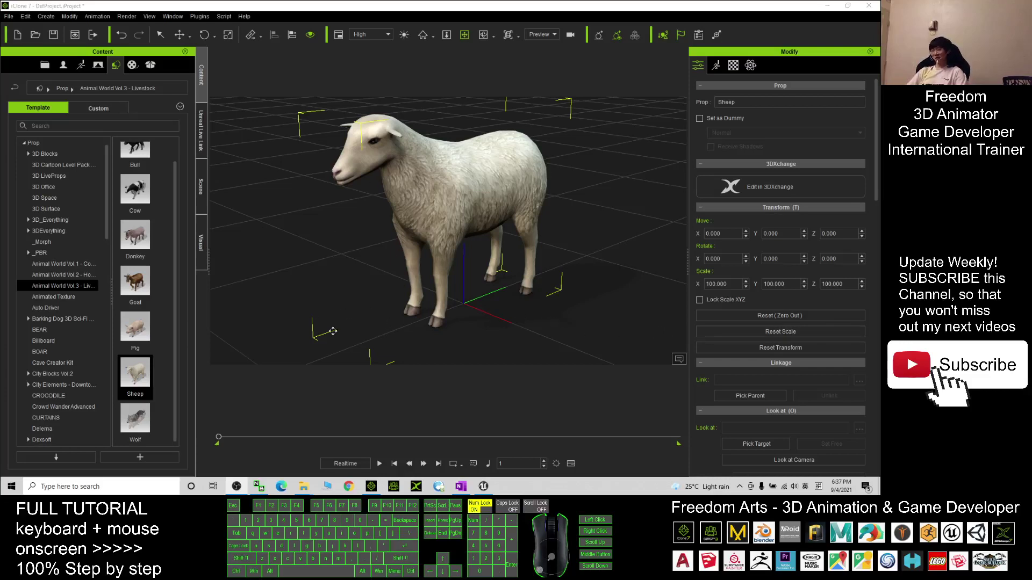
Step: Bring the Unreal Editor with the third-person example level to the front
{"action": "left_click", "coordinate": [484, 486]}
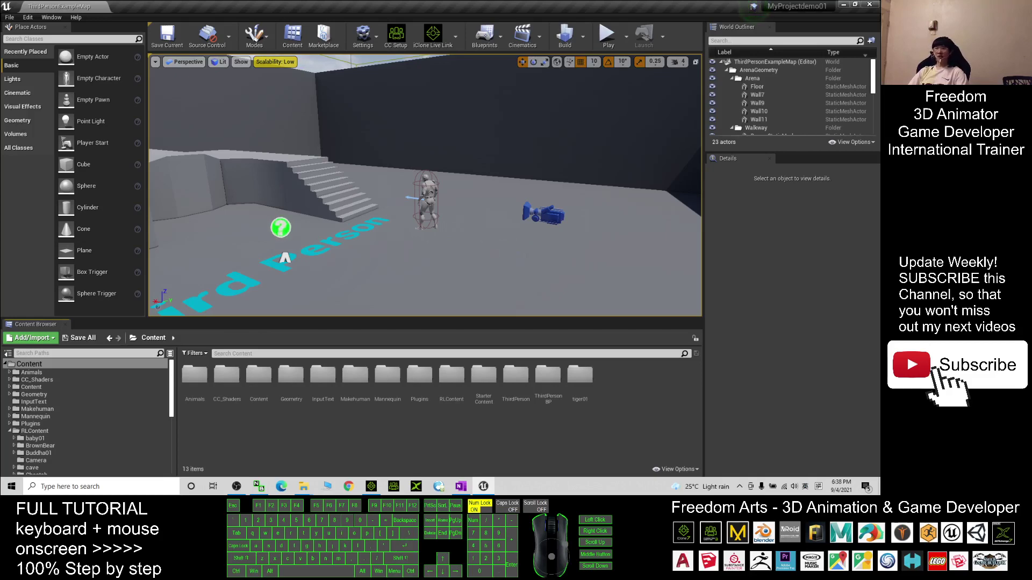
Step: Orbit the third-person level view to see walls and sky, then return to iClone 7
{"action": "right_click_drag", "start_coordinate": [425, 183], "coordinate": [377, 215]}
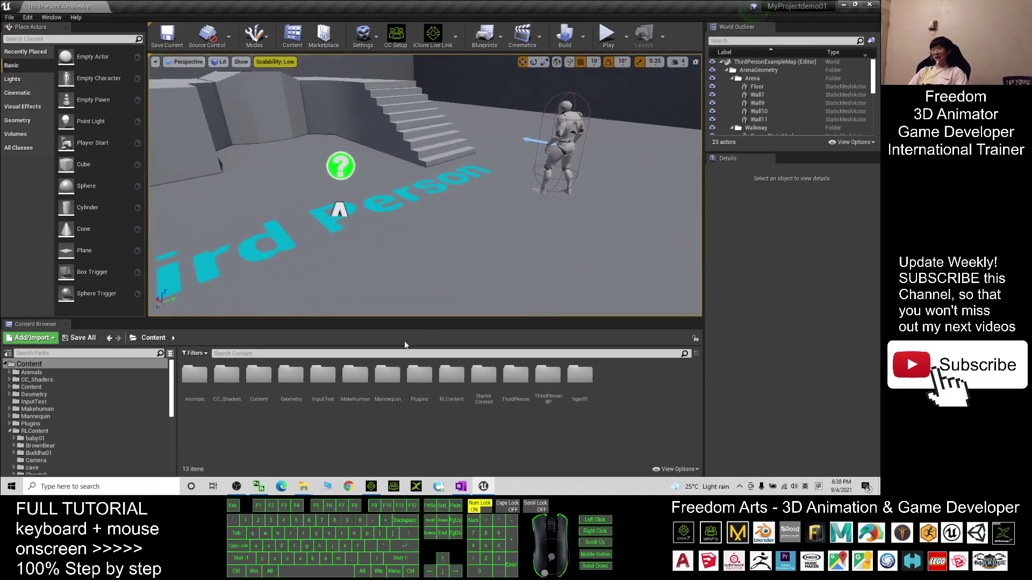
{"action": "key", "text": "alt+Tab"}
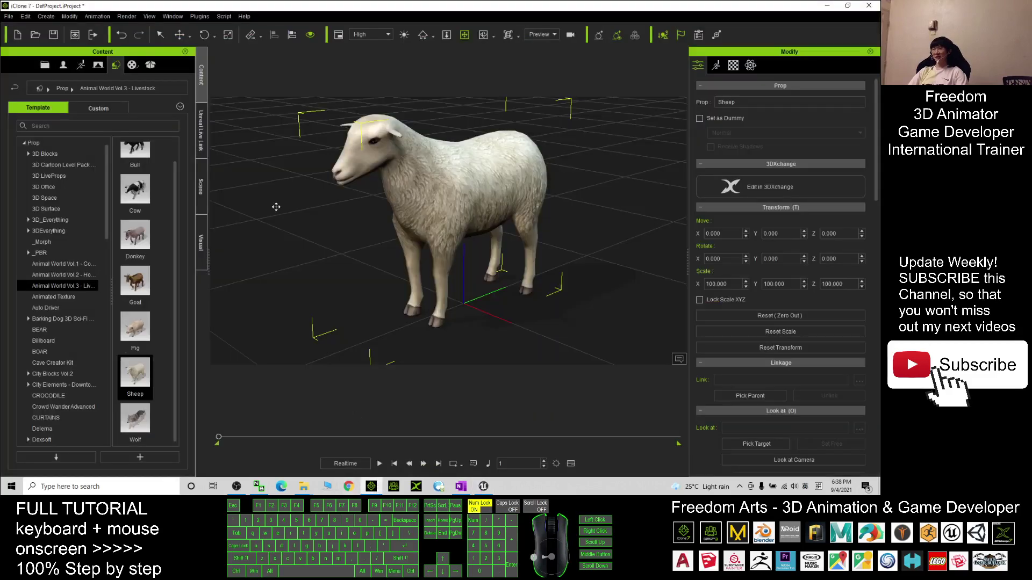
Step: Delete the old sheep and browse to the template Prop library
{"action": "key", "text": "Delete"}
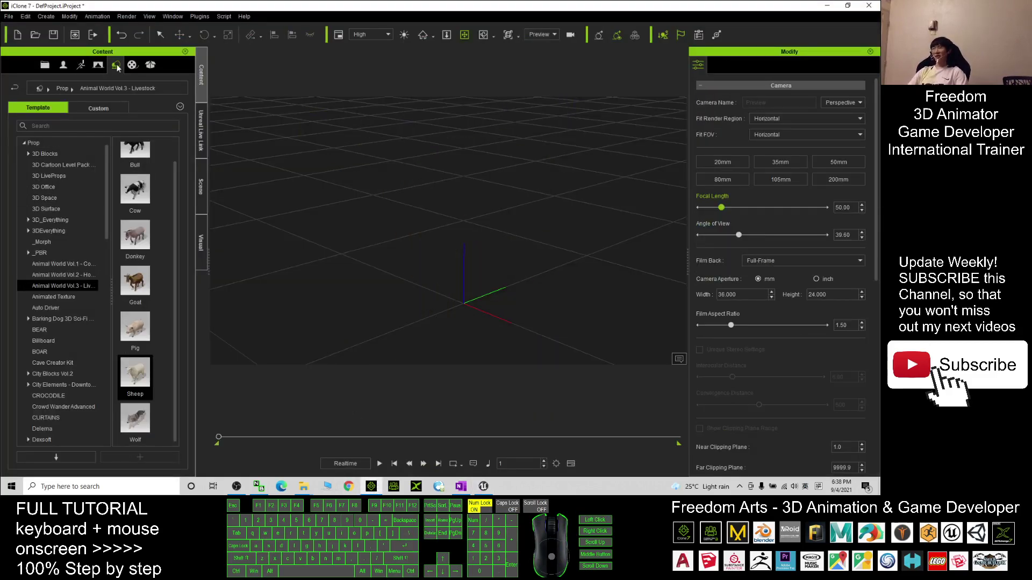
{"action": "left_click", "coordinate": [116, 66]}
{"action": "left_click", "coordinate": [117, 66]}
{"action": "left_click", "coordinate": [32, 109]}
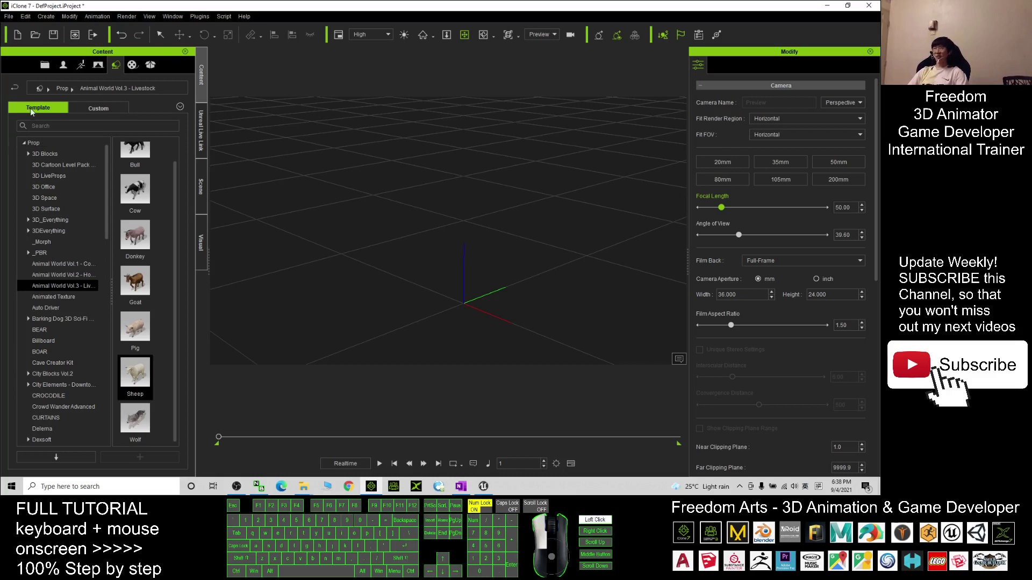
{"action": "scroll", "coordinate": [34, 155], "scroll_direction": "up", "scroll_amount": 1}
{"action": "left_click", "coordinate": [34, 156]}
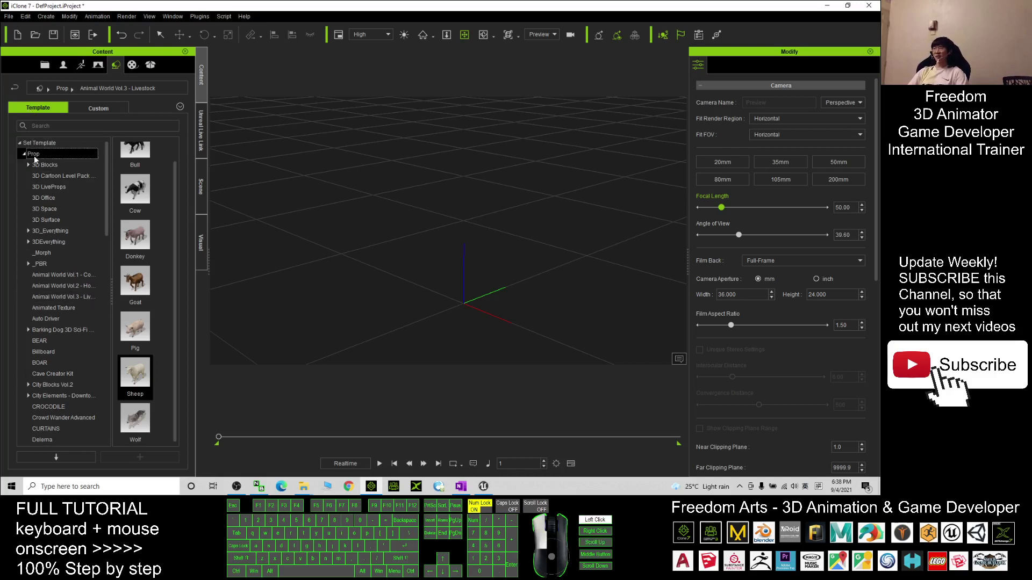
Step: Place the Animal World Vol.3 - Livestock Sheep prop in the scene and show the Unreal Live Link list
{"action": "left_click", "coordinate": [59, 302]}
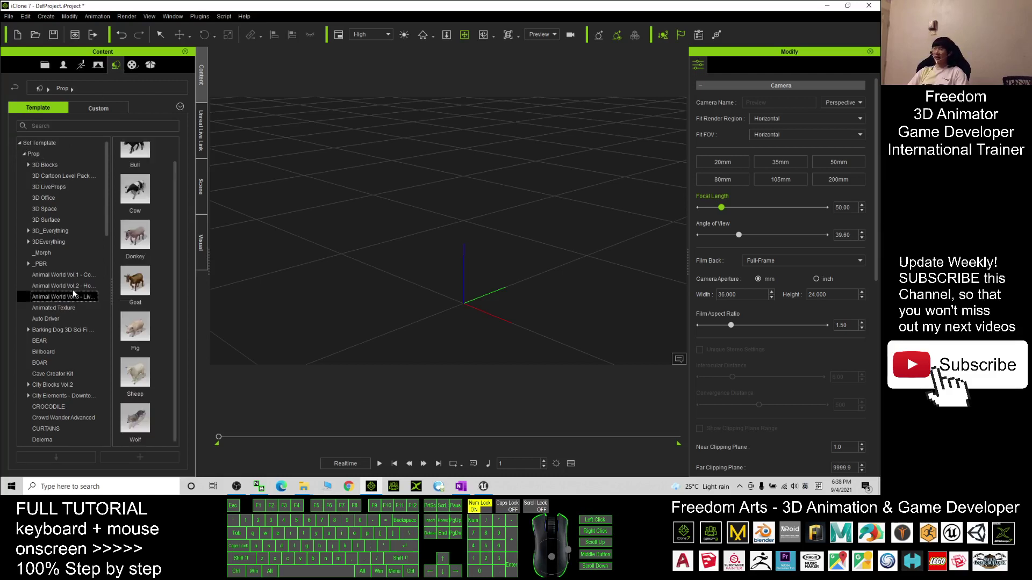
{"action": "left_click", "coordinate": [176, 221]}
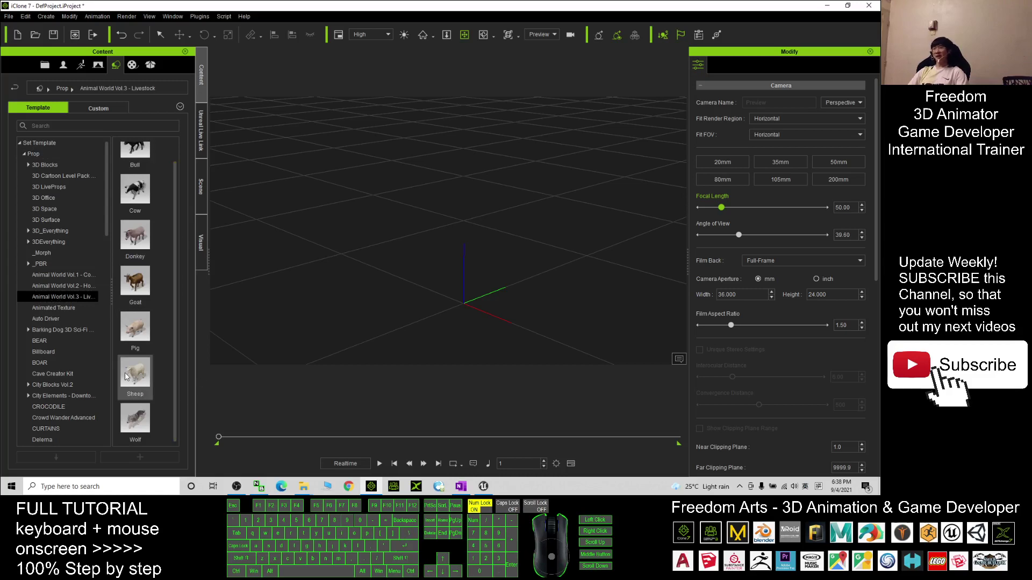
{"action": "left_click_drag", "start_coordinate": [129, 377], "coordinate": [476, 293]}
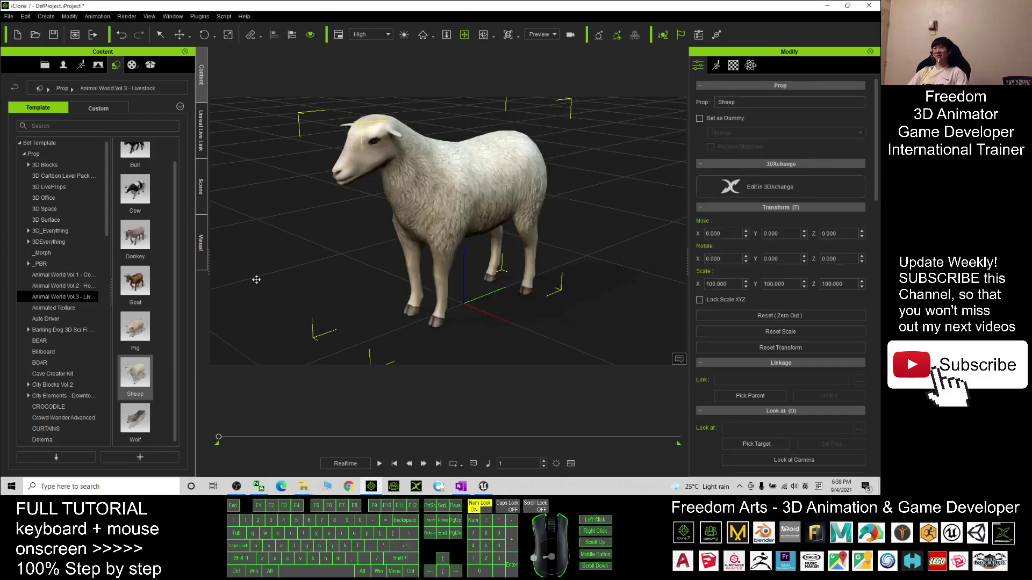
{"action": "left_click", "coordinate": [200, 141]}
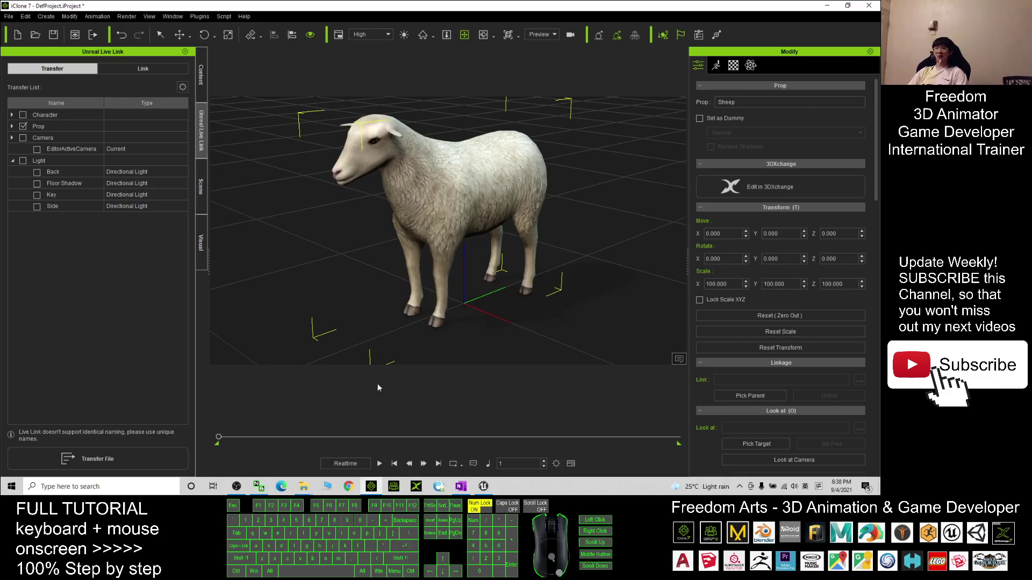
Step: Connect iClone Live Link from Unreal and transfer only the Sheep item under Prop
{"action": "left_click", "coordinate": [483, 487]}
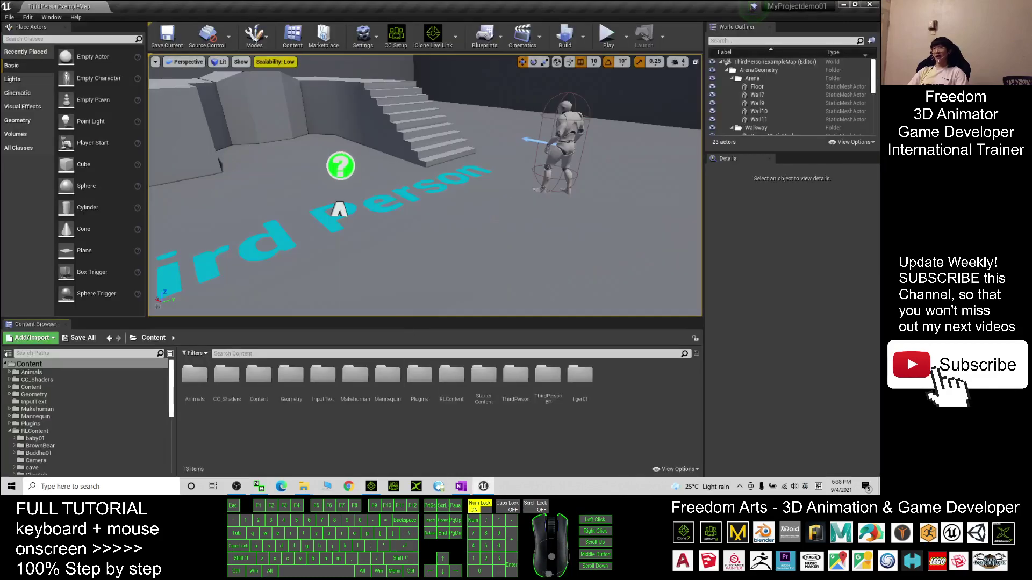
{"action": "left_click", "coordinate": [436, 38]}
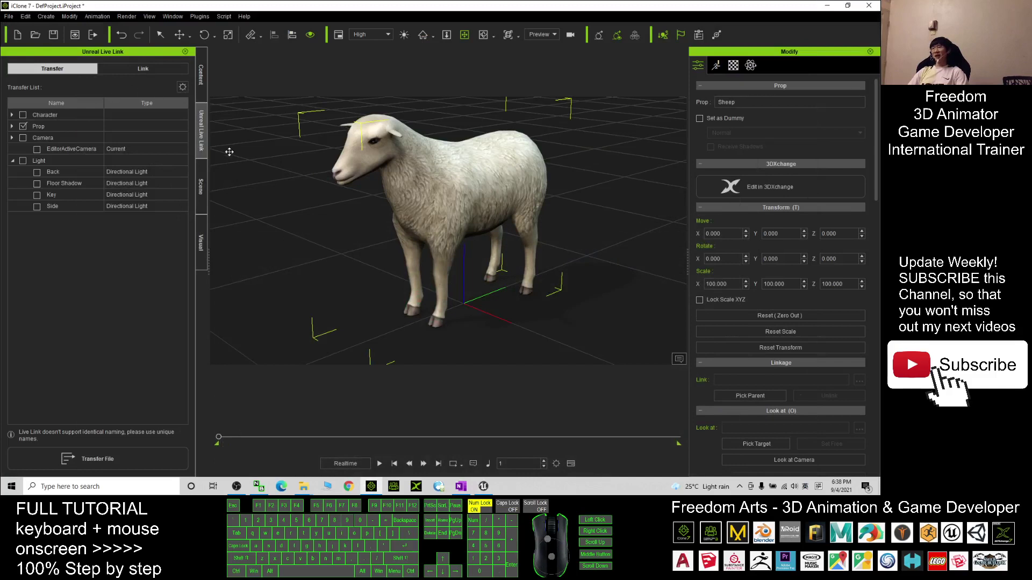
{"action": "left_click", "coordinate": [204, 129]}
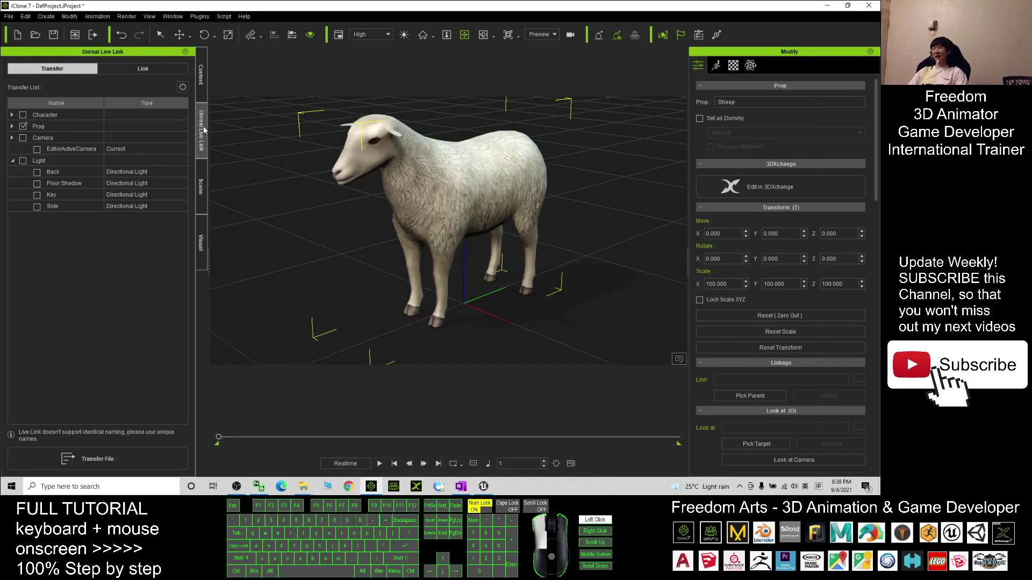
{"action": "left_click", "coordinate": [23, 126]}
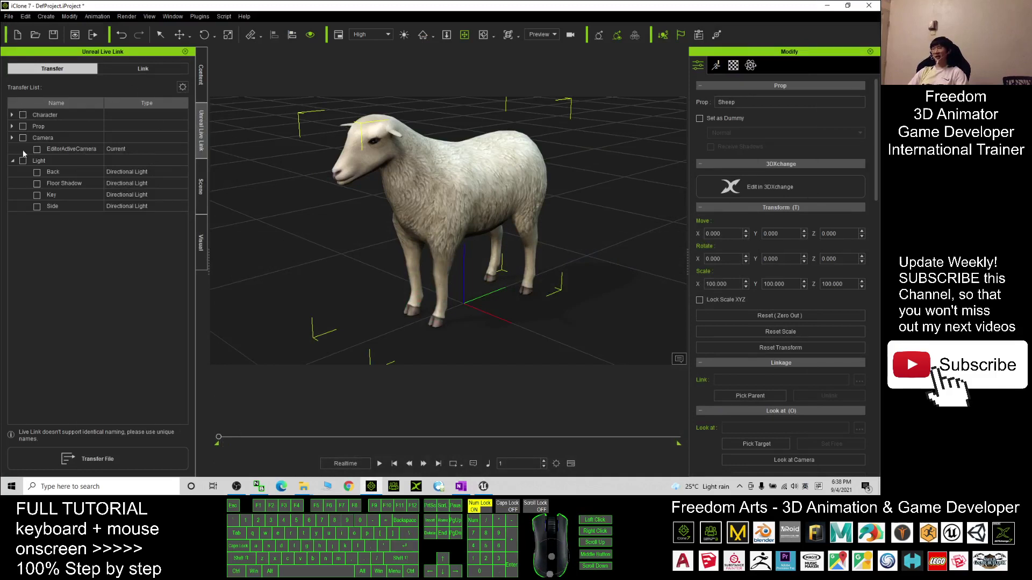
{"action": "left_click", "coordinate": [12, 127]}
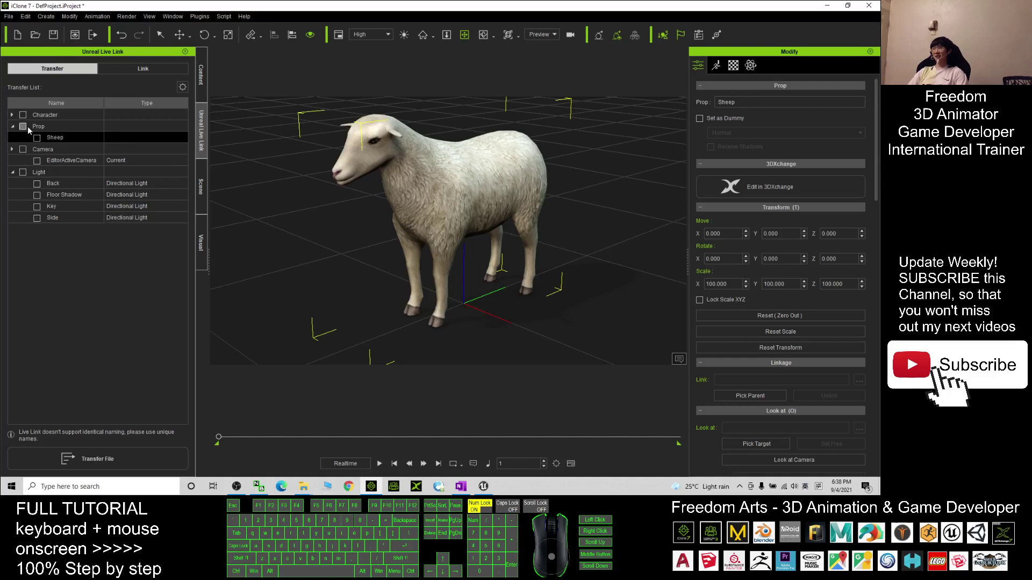
{"action": "left_click", "coordinate": [36, 138]}
{"action": "left_click", "coordinate": [97, 459]}
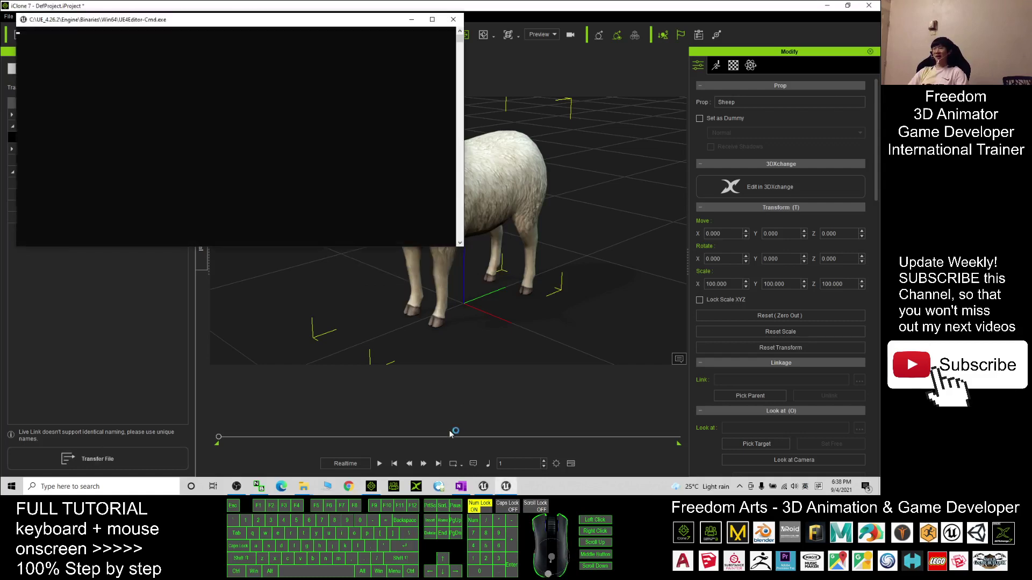
Step: Check the import console, then open and orbit the imported Sheep skeletal mesh in RLContent/Sheep before closing it
{"action": "left_click", "coordinate": [483, 487]}
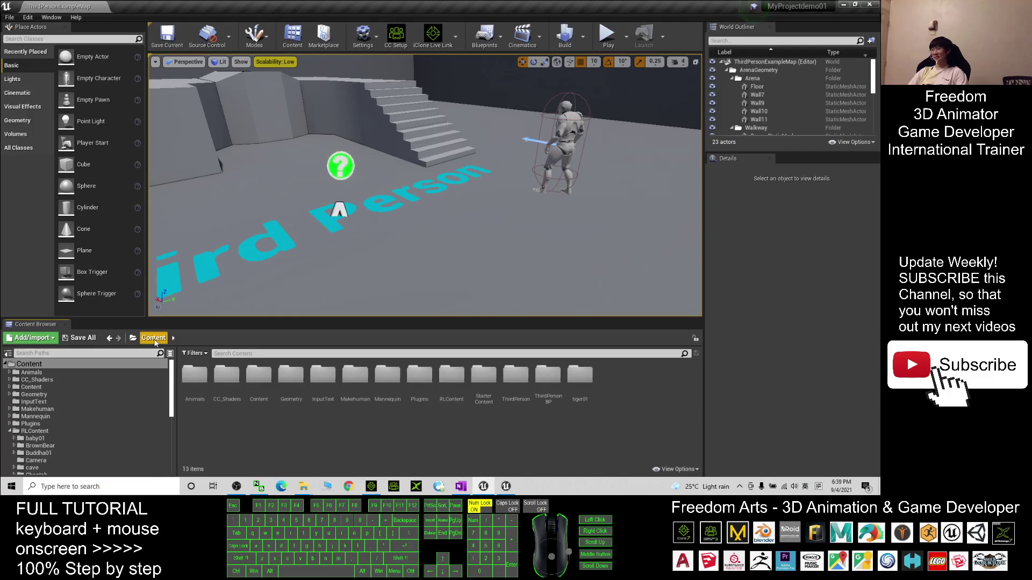
{"action": "left_click", "coordinate": [505, 487]}
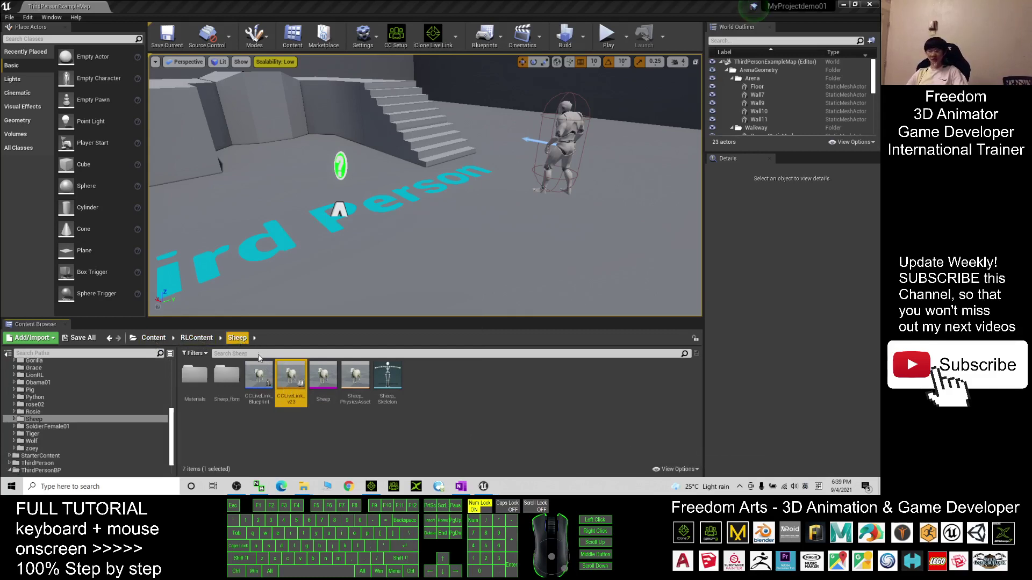
{"action": "double_click", "coordinate": [328, 379]}
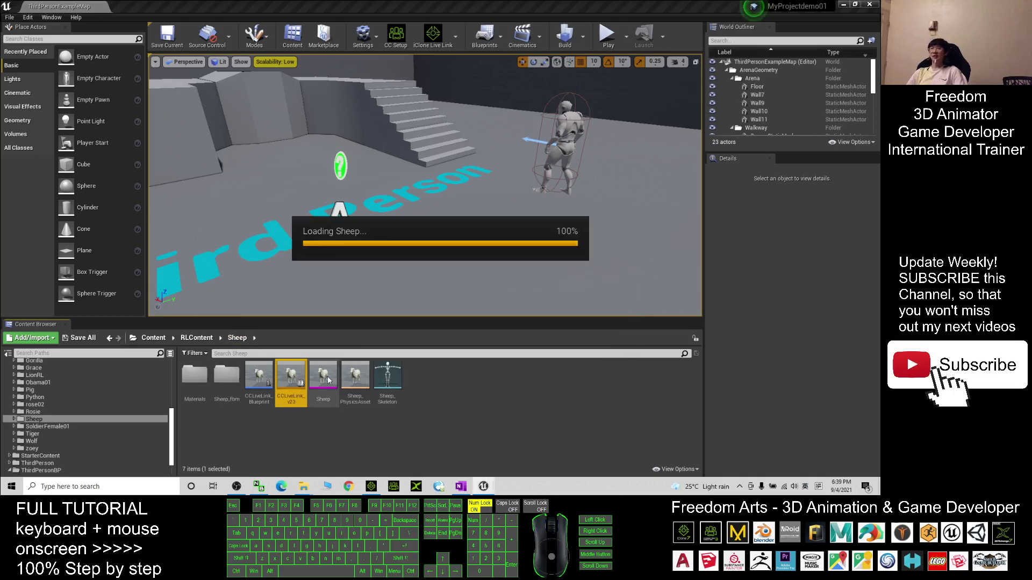
{"action": "scroll", "coordinate": [505, 253], "scroll_direction": "up", "scroll_amount": 3}
{"action": "scroll", "coordinate": [505, 253], "scroll_direction": "down", "scroll_amount": 3}
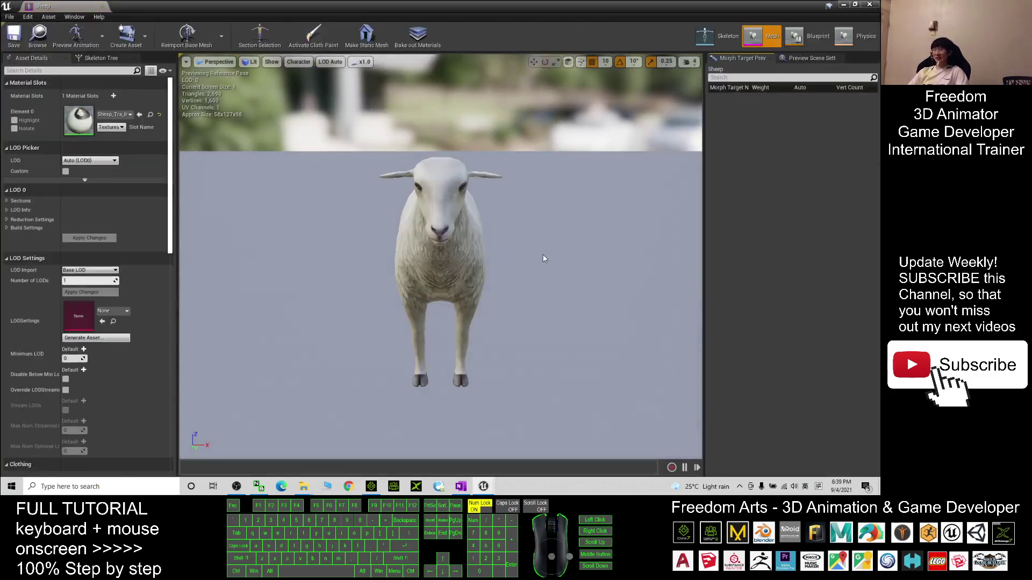
{"action": "left_click_drag", "start_coordinate": [585, 279], "coordinate": [365, 245], "text": "alt"}
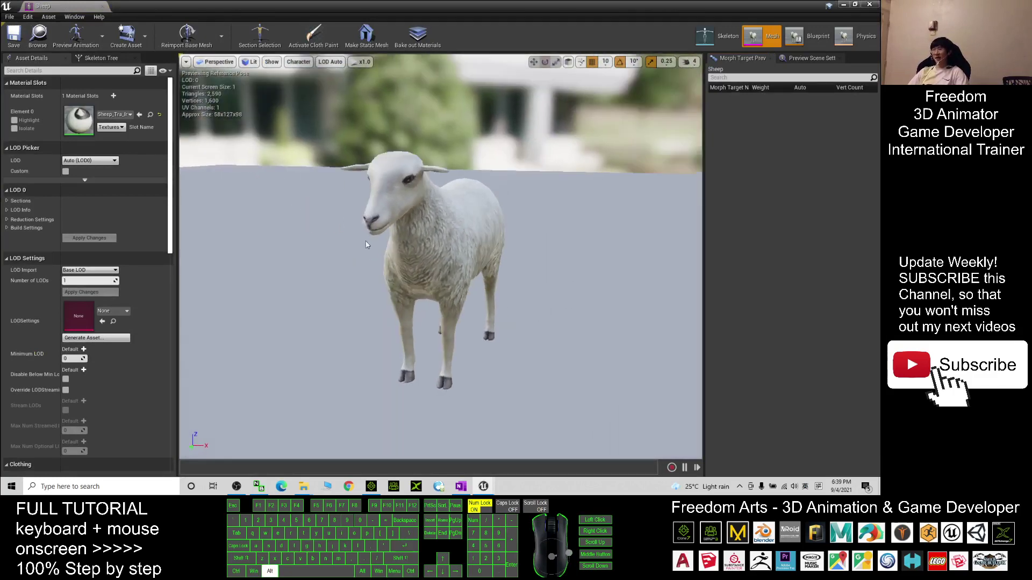
{"action": "left_click", "coordinate": [865, 5]}
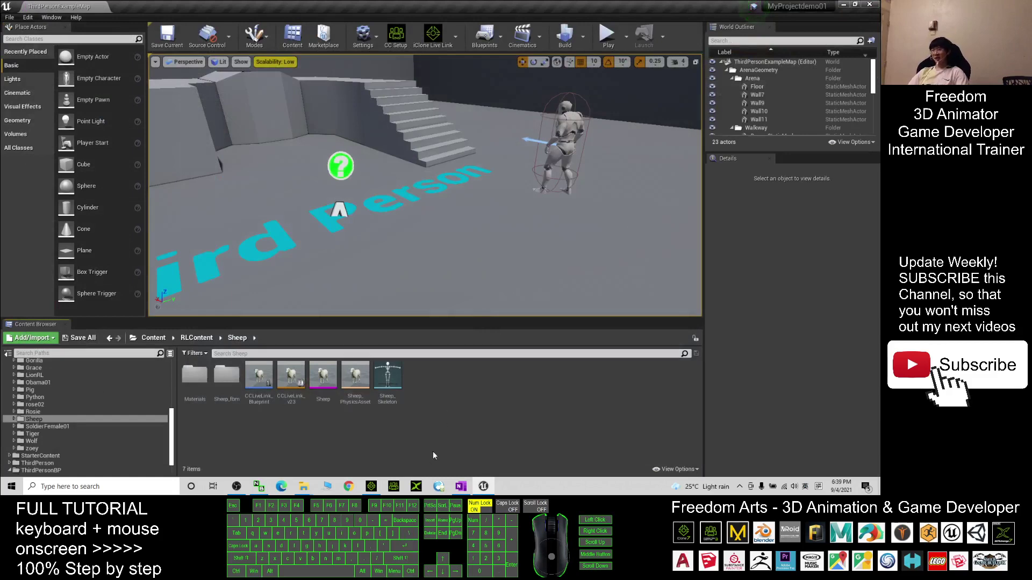
Step: Select the Sheep prop in iClone 7 and send it to 3DXchange with Edit in 3DXchange
{"action": "left_click", "coordinate": [371, 486]}
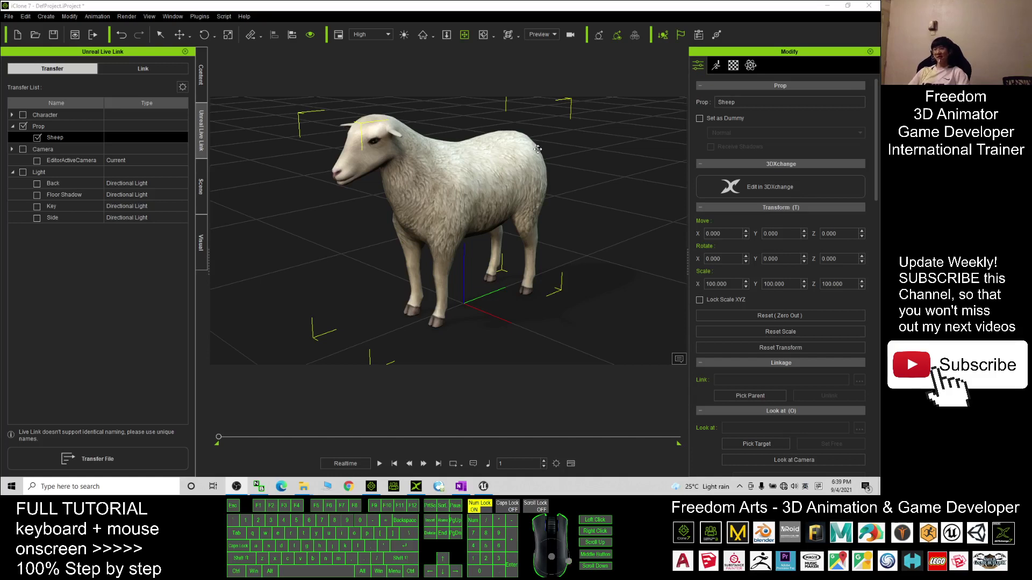
{"action": "left_click", "coordinate": [451, 185]}
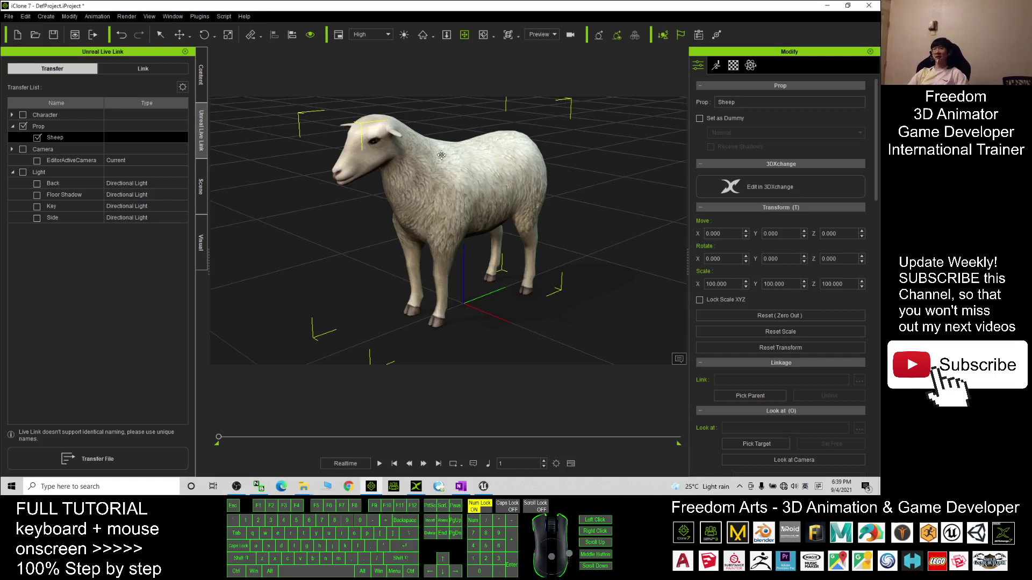
{"action": "left_click", "coordinate": [696, 67]}
{"action": "left_click", "coordinate": [696, 67]}
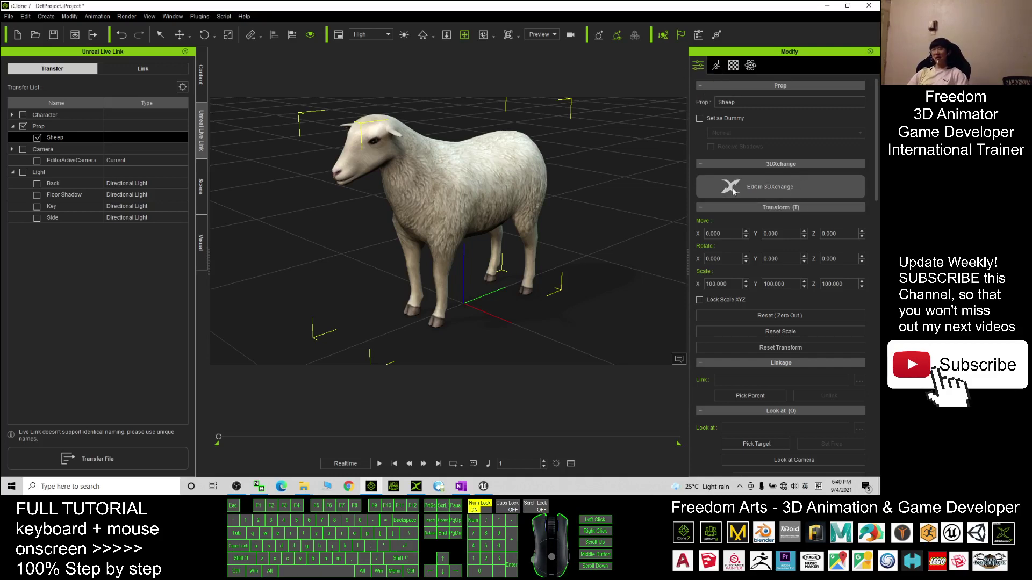
{"action": "left_click", "coordinate": [763, 195]}
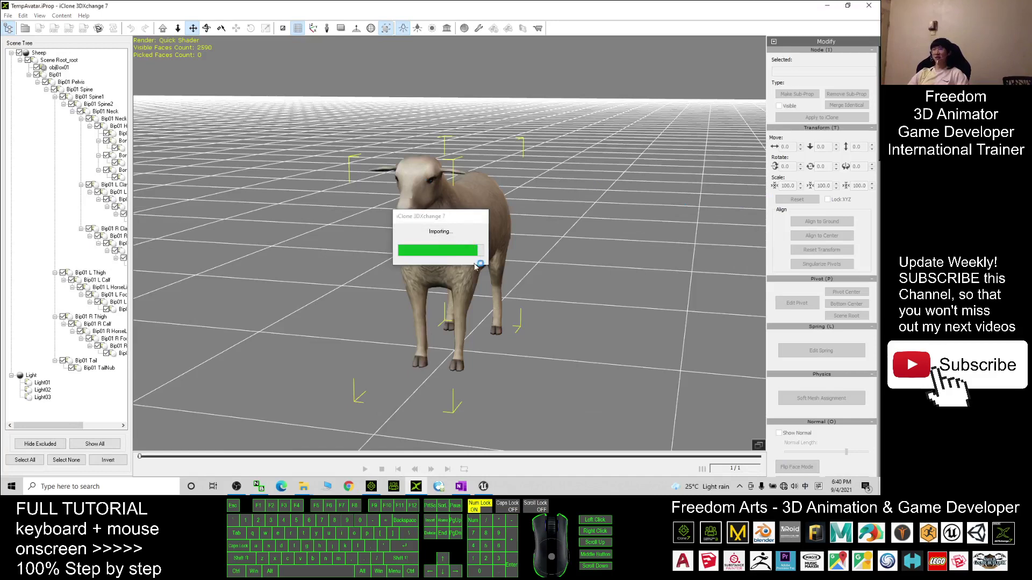
Step: Review the sheep and its idle and walk motions in 3DXchange, then minimise 3DXchange and iClone
{"action": "scroll", "coordinate": [479, 246], "scroll_direction": "down", "scroll_amount": 3}
{"action": "middle_click_drag", "start_coordinate": [479, 246], "coordinate": [747, 148]}
{"action": "scroll", "coordinate": [817, 204], "scroll_direction": "down", "scroll_amount": 5}
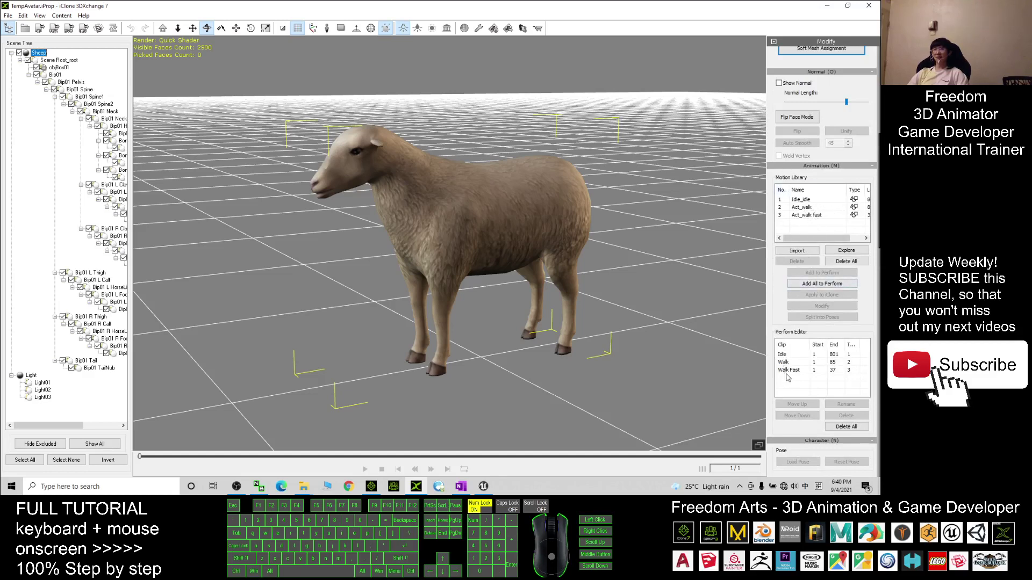
{"action": "left_click", "coordinate": [827, 5]}
{"action": "left_click", "coordinate": [830, 7]}
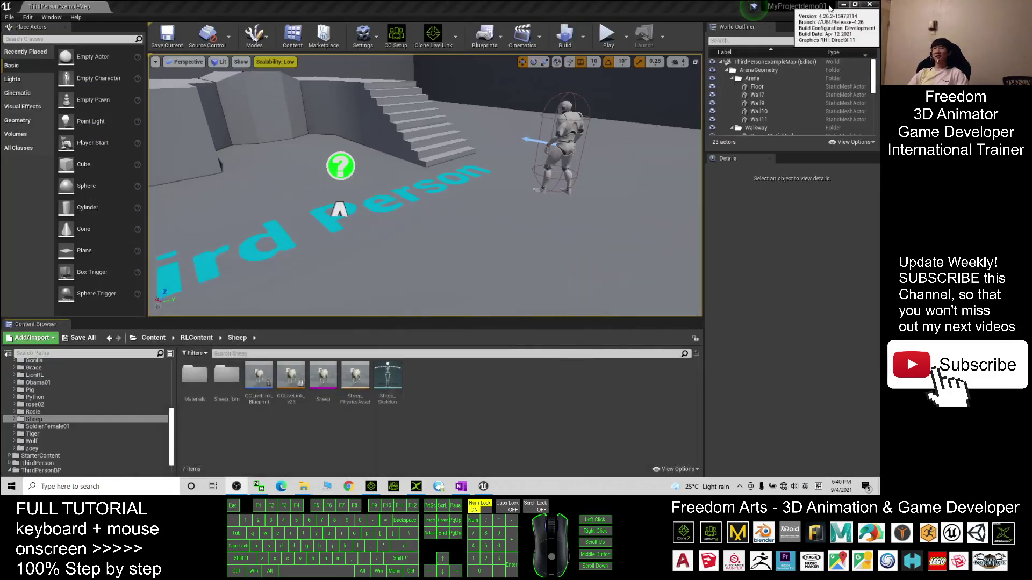
Step: Create a new folder named sheep01 on the desktop
{"action": "left_click", "coordinate": [843, 5]}
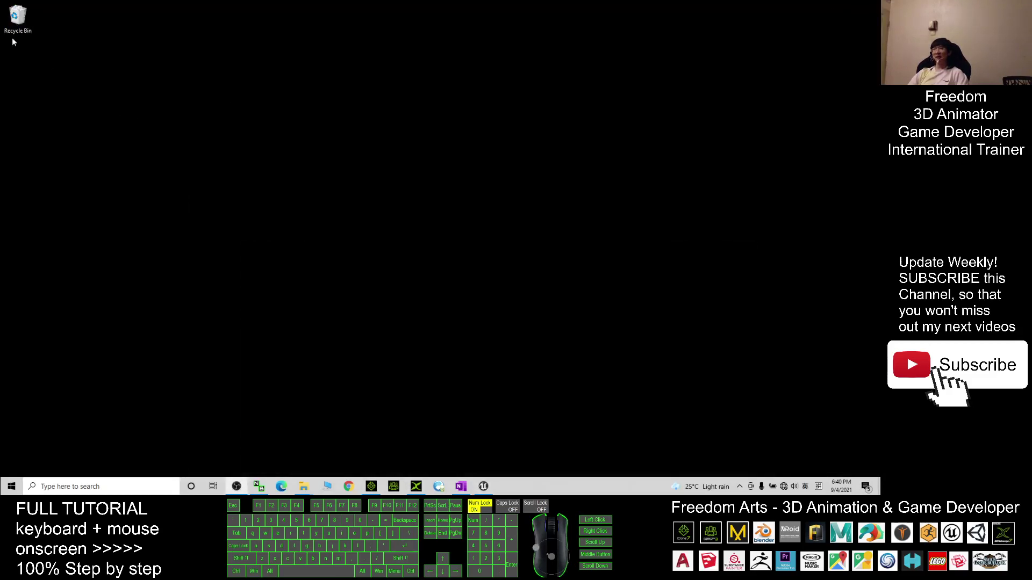
{"action": "right_click", "coordinate": [45, 165]}
{"action": "mouse_move", "coordinate": [74, 263]}
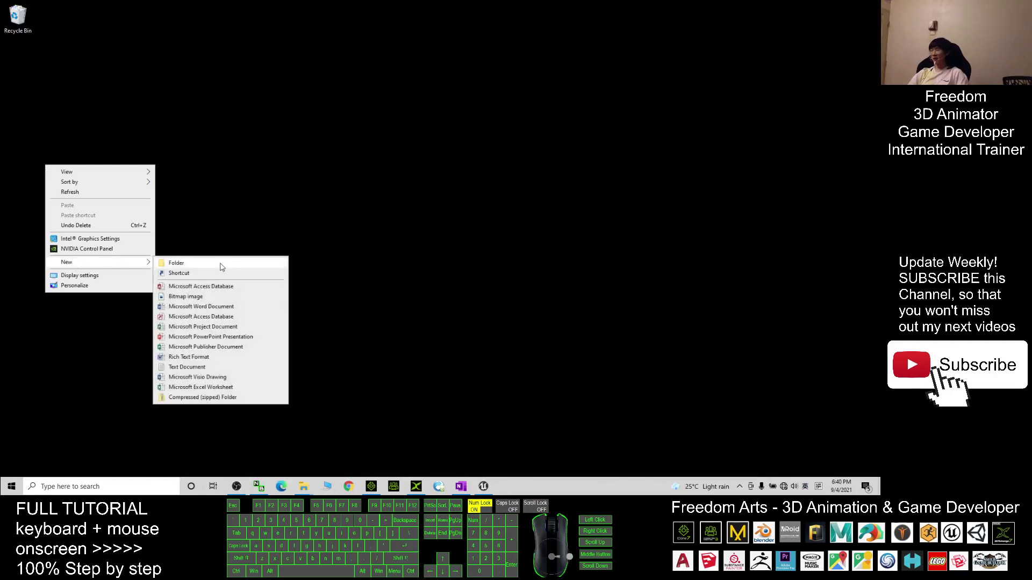
{"action": "left_click", "coordinate": [218, 263]}
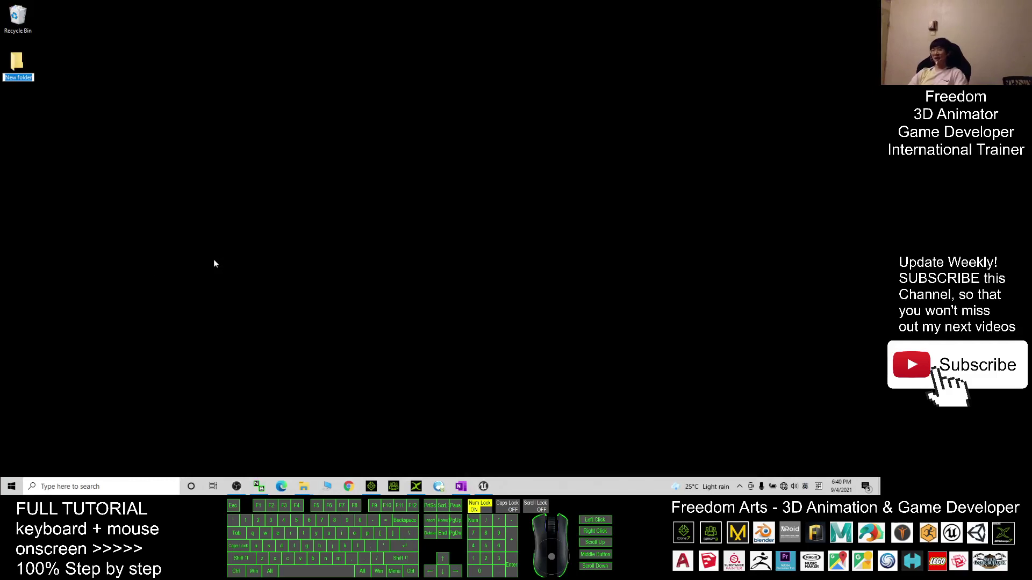
{"action": "type", "text": "sheep01"}
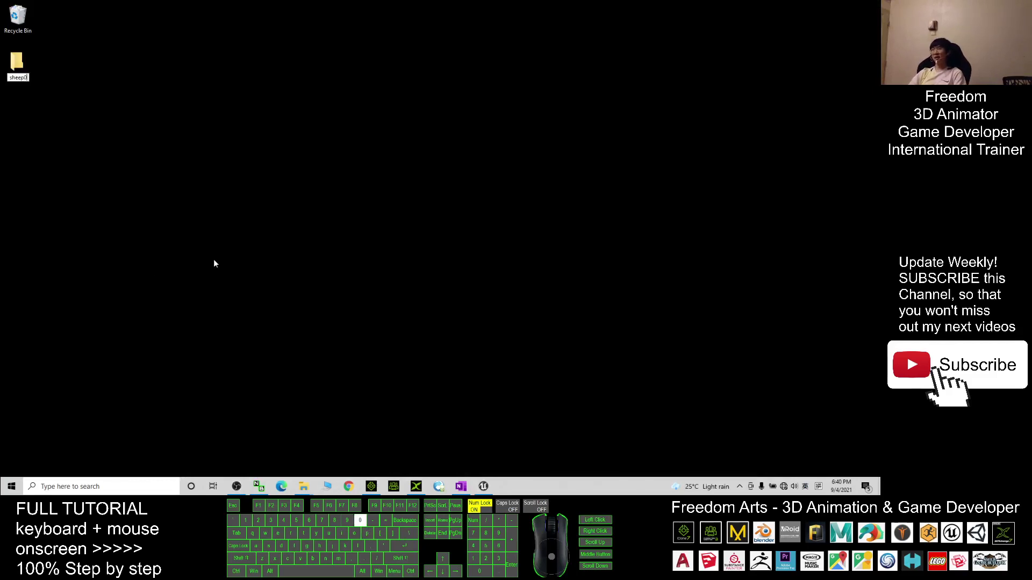
{"action": "key", "text": "Return"}
{"action": "left_click", "coordinate": [81, 161]}
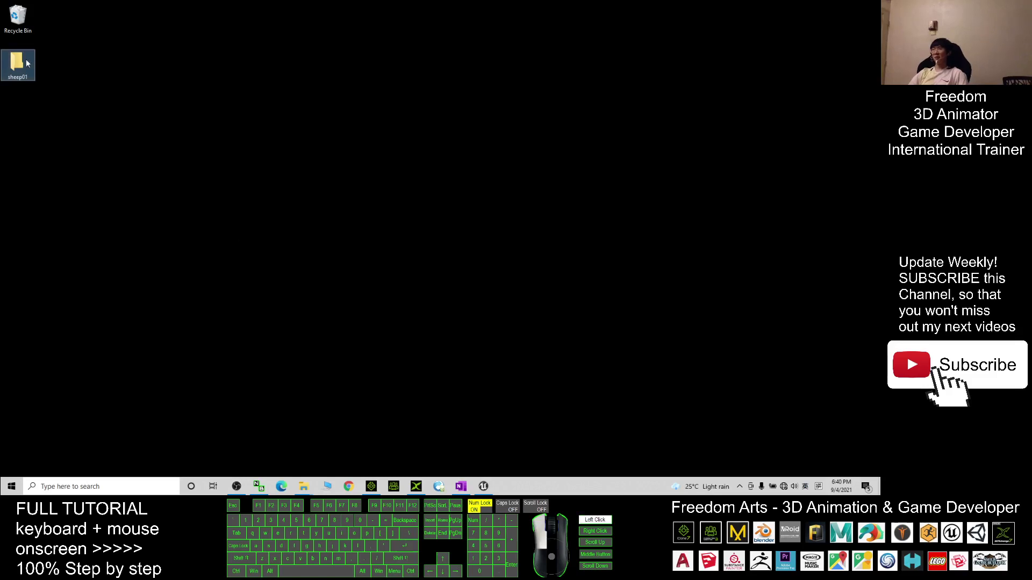
Step: Open the sheep01 folder in File Explorer and return to 3DXchange
{"action": "left_click", "coordinate": [304, 486]}
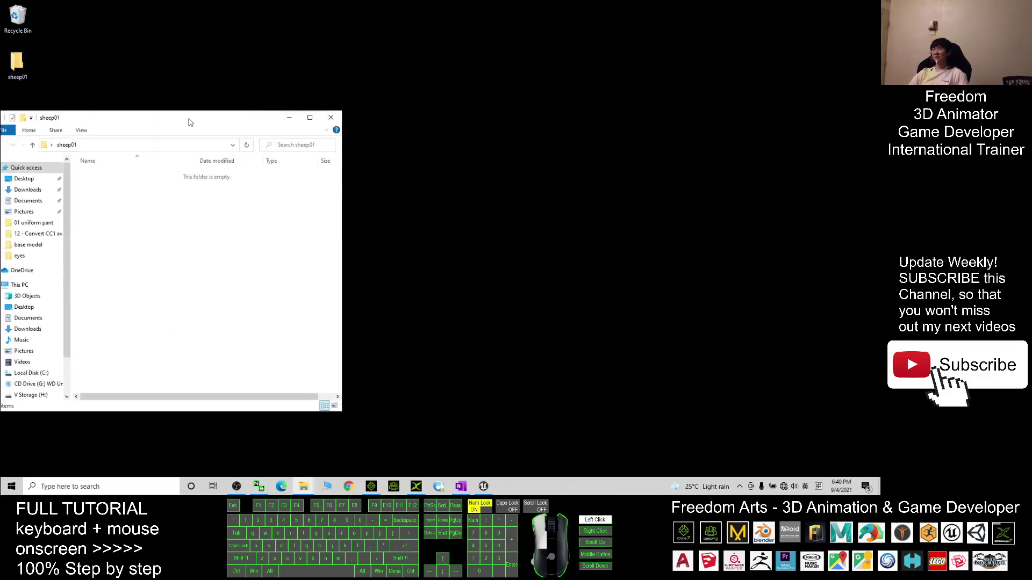
{"action": "left_click", "coordinate": [332, 115]}
{"action": "left_click", "coordinate": [19, 72]}
{"action": "double_click", "coordinate": [20, 71]}
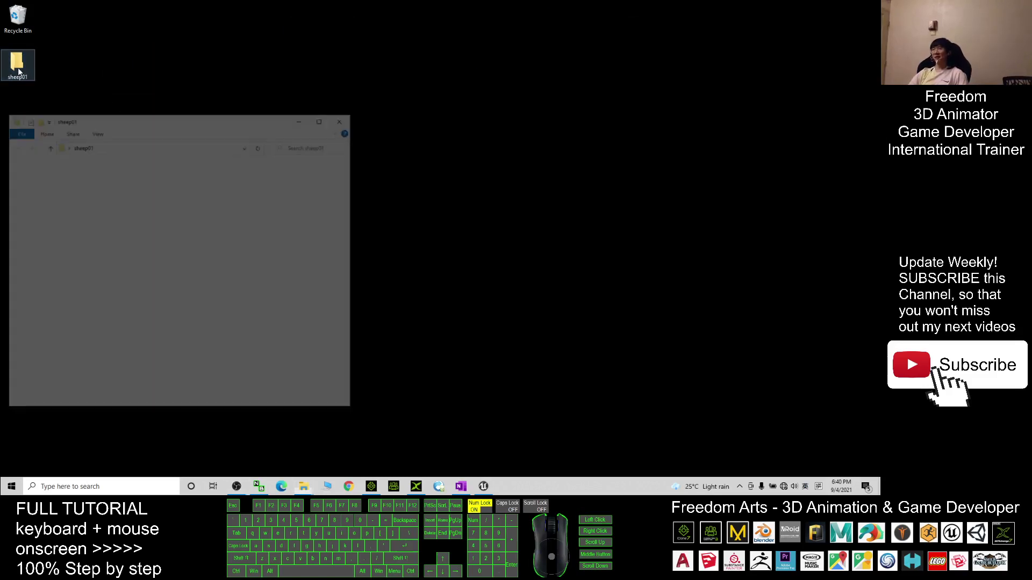
{"action": "left_click_drag", "start_coordinate": [178, 111], "coordinate": [202, 115]}
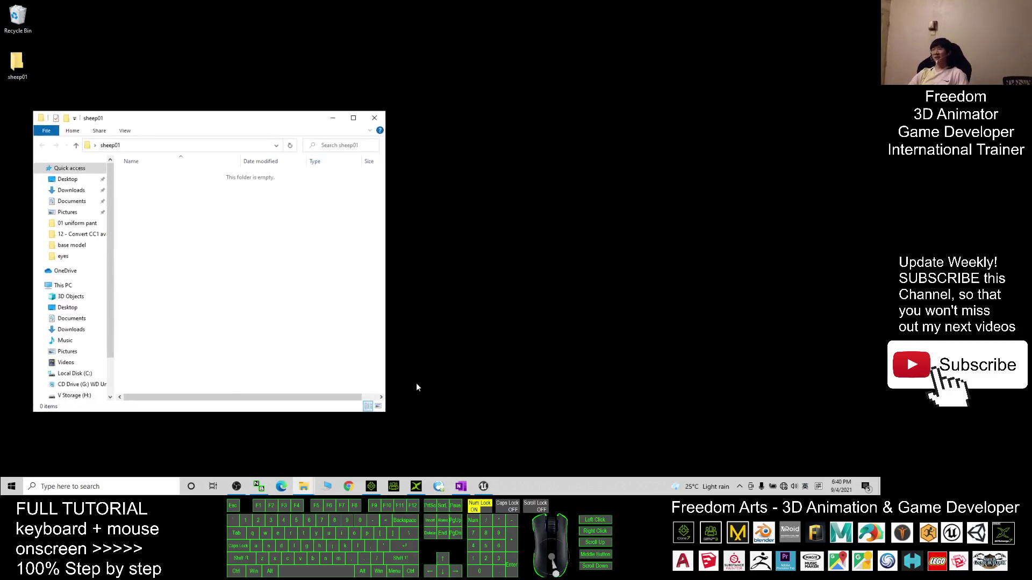
{"action": "left_click", "coordinate": [416, 486]}
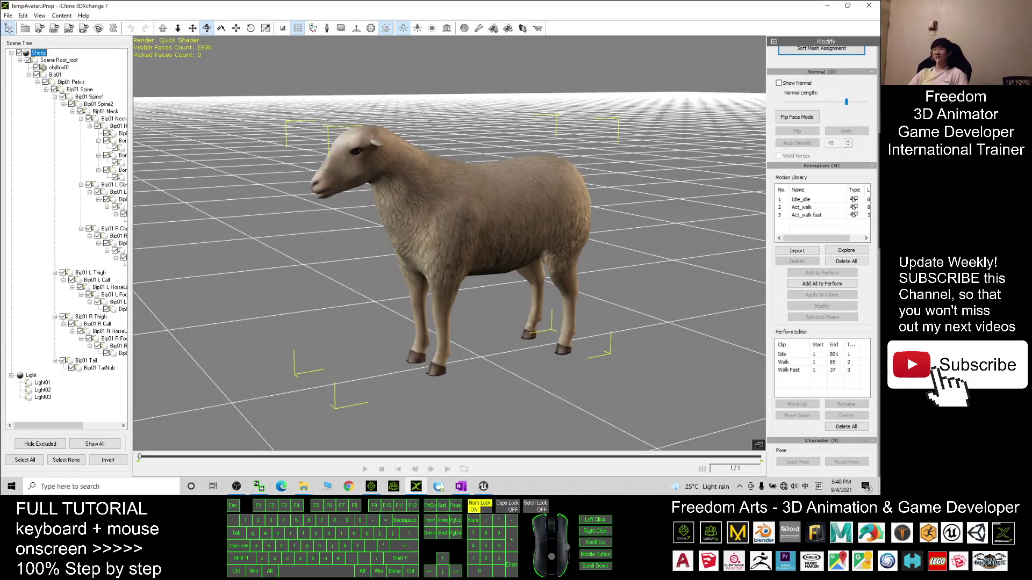
Step: Set the FBX export to the GameEngine_Unreal preset with animation excluded
{"action": "double_click", "coordinate": [137, 11]}
{"action": "left_click", "coordinate": [401, 88]}
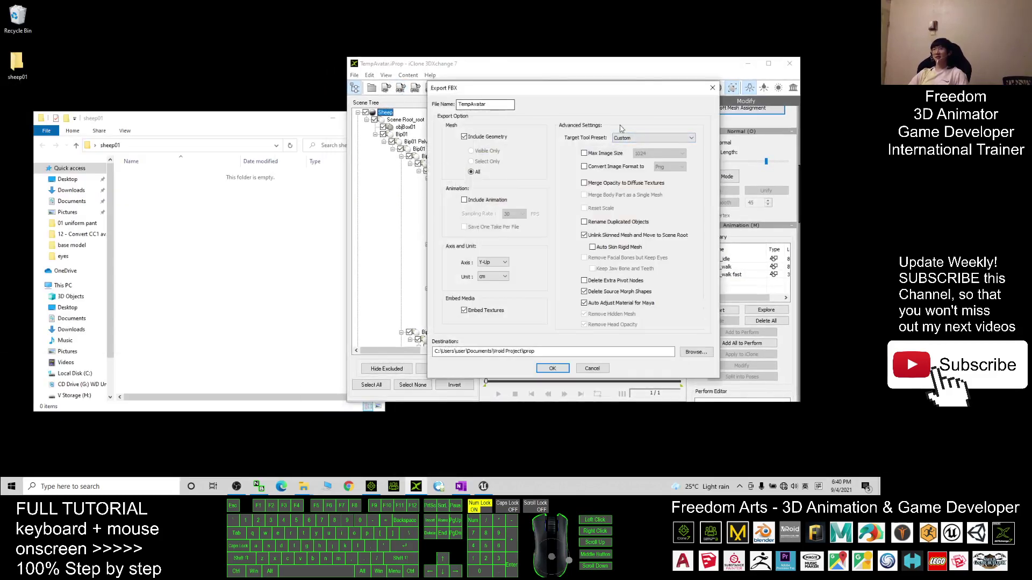
{"action": "left_click", "coordinate": [647, 139]}
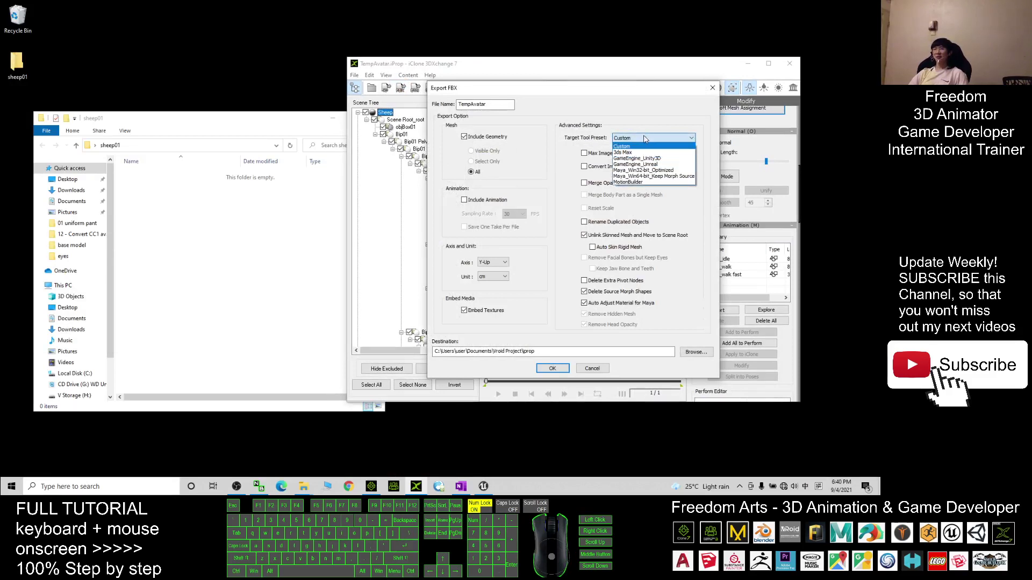
{"action": "left_click", "coordinate": [643, 165]}
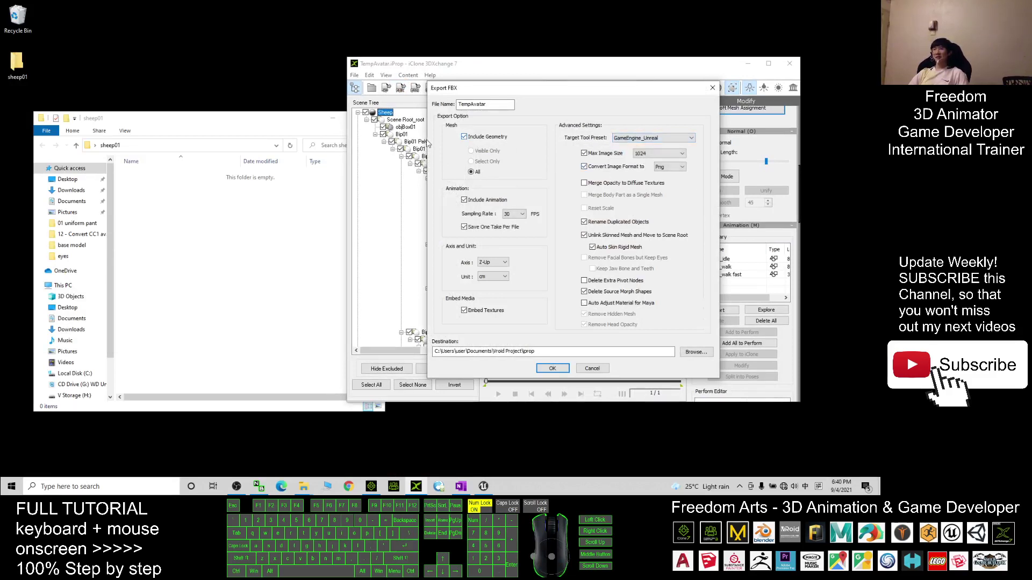
{"action": "left_click", "coordinate": [464, 200]}
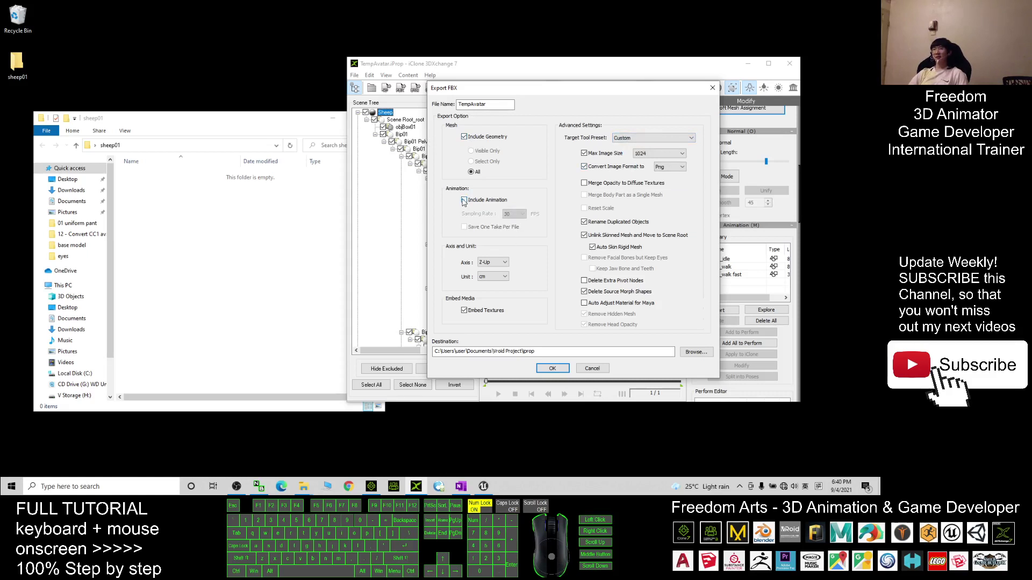
Step: Paste the sheep01 folder path as the export destination and export the FBX
{"action": "left_click", "coordinate": [143, 147]}
{"action": "key", "text": "ctrl+c"}
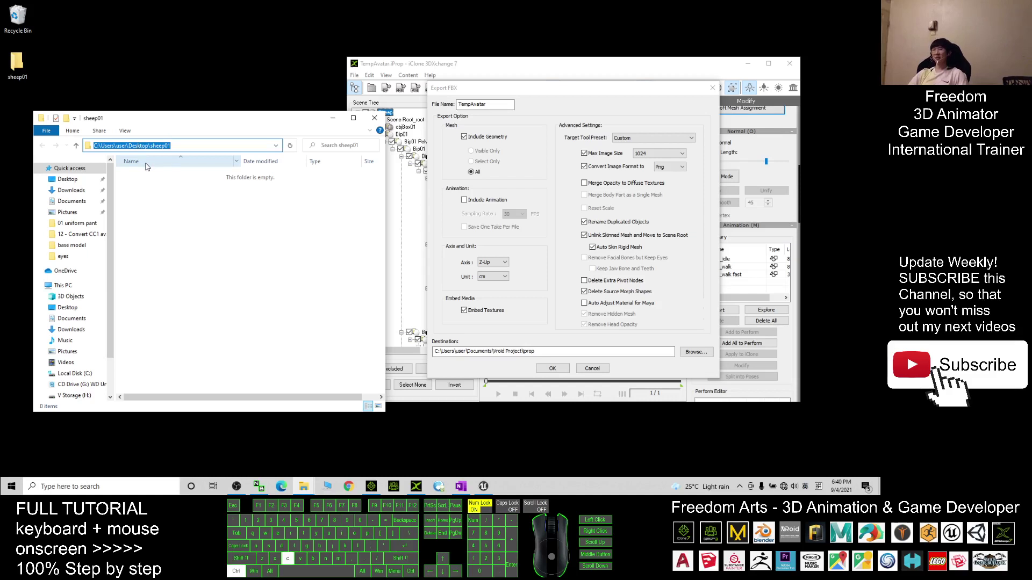
{"action": "triple_click", "coordinate": [537, 351]}
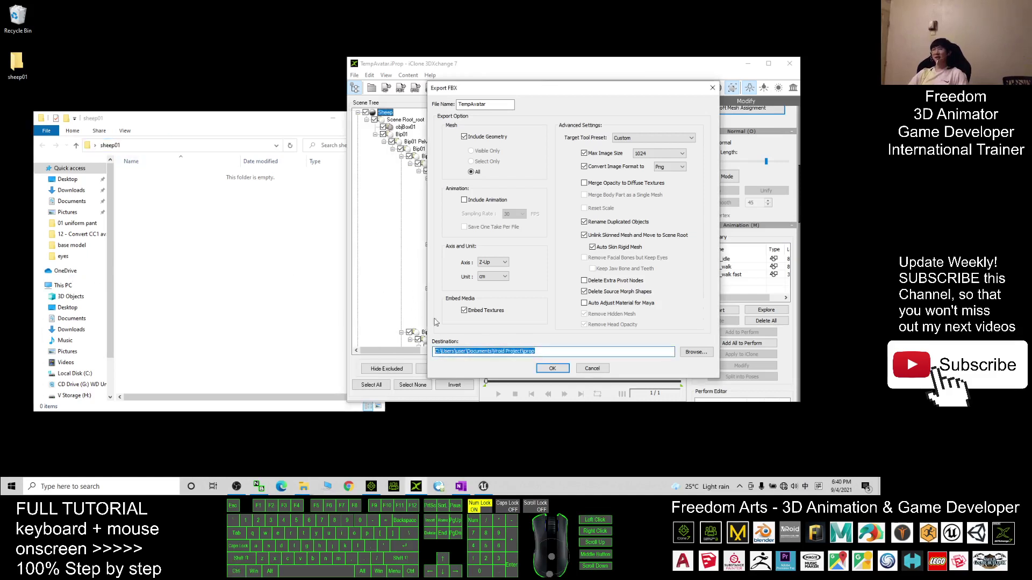
{"action": "key", "text": "ctrl+v"}
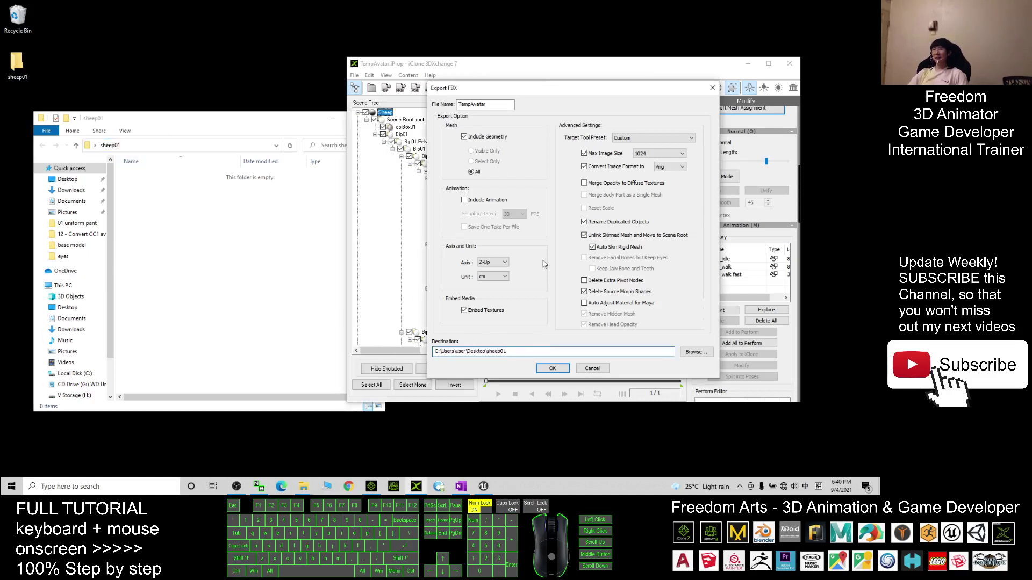
{"action": "left_click", "coordinate": [550, 369]}
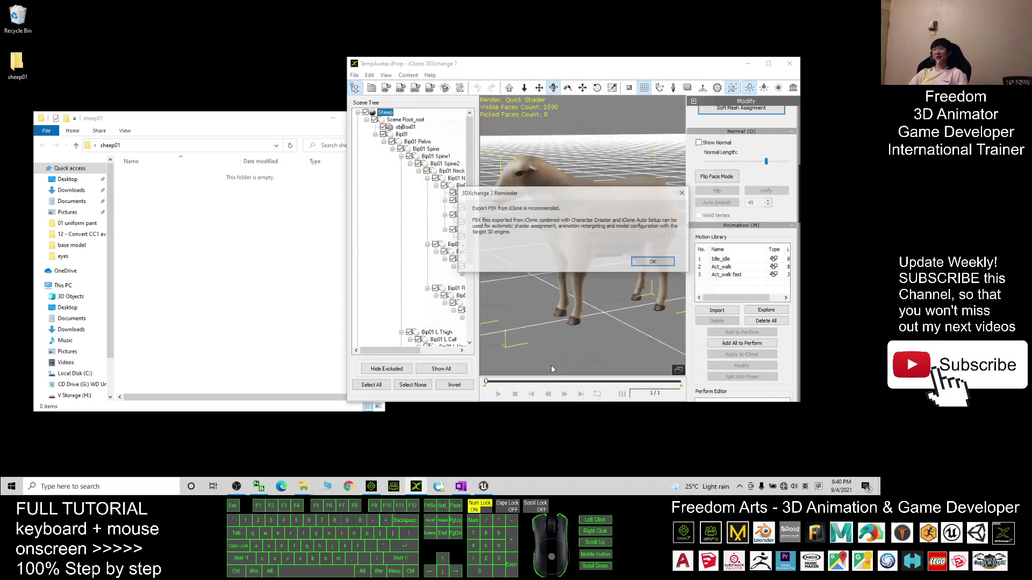
{"action": "left_click", "coordinate": [653, 263]}
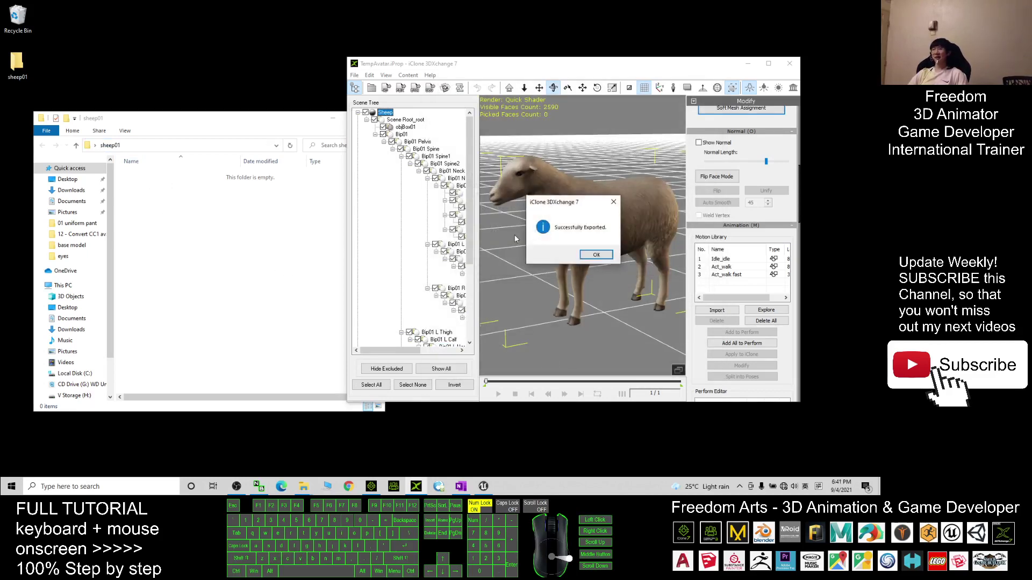
{"action": "left_click", "coordinate": [596, 257]}
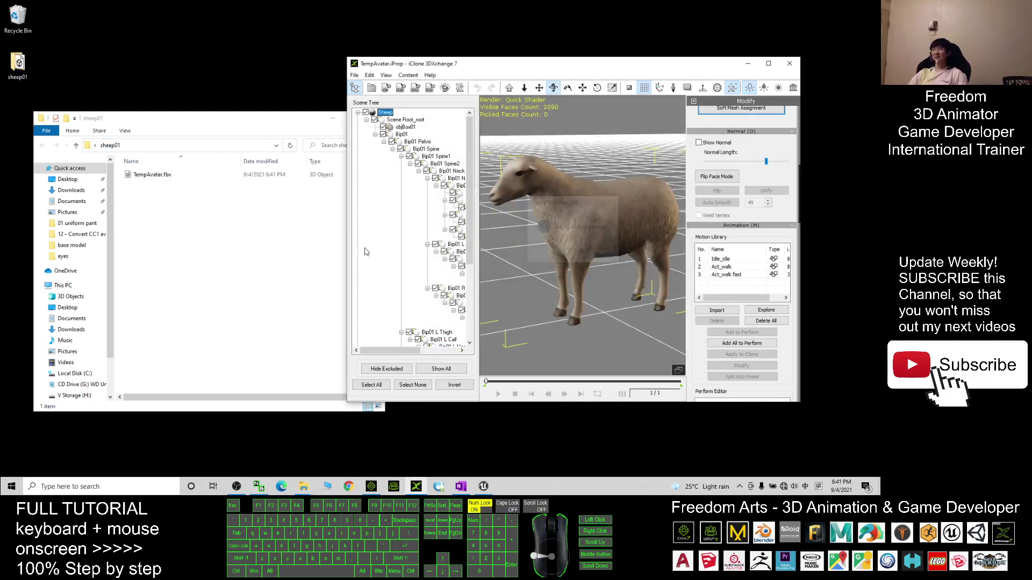
Step: Rename the exported TempAvatar.fbx to sheep01.fbx in the sheep01 folder
{"action": "left_click", "coordinate": [156, 176]}
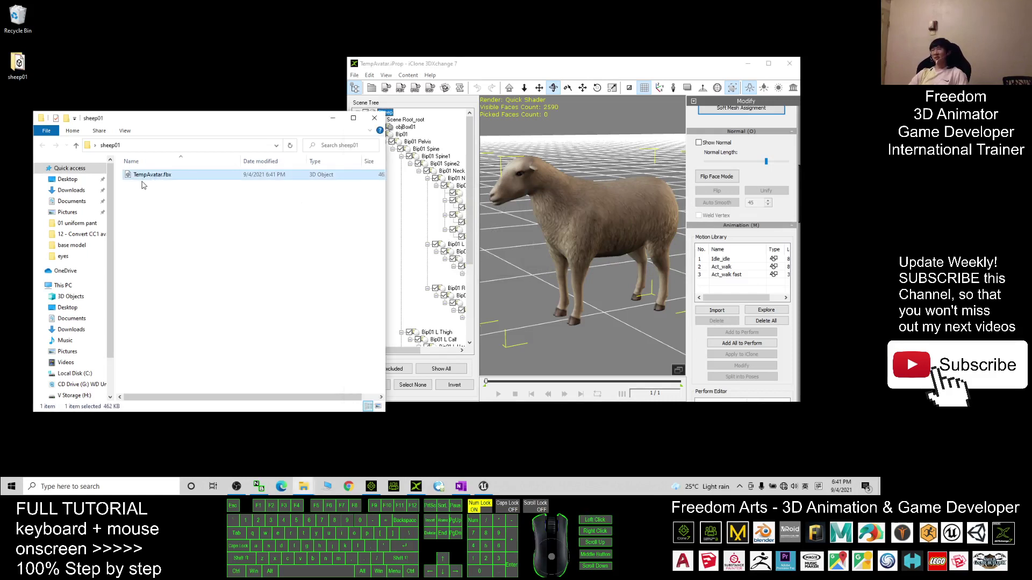
{"action": "key", "text": "F2"}
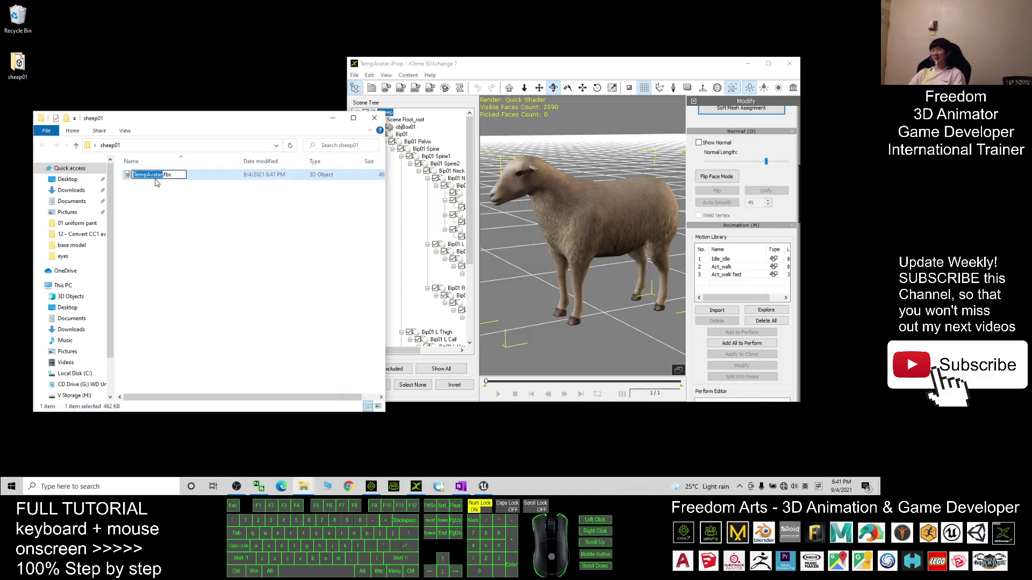
{"action": "type", "text": "sheep01"}
{"action": "key", "text": "Return"}
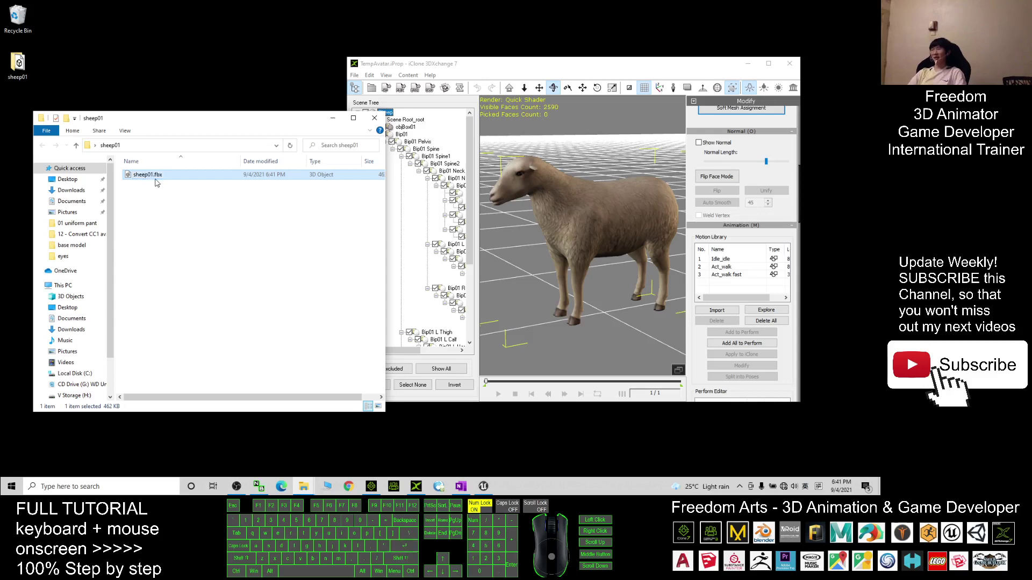
{"action": "left_click", "coordinate": [382, 64]}
Step: Set FBX export to the GameEngine_Unreal preset, without geometry, with file name sheep01
{"action": "left_click", "coordinate": [400, 88]}
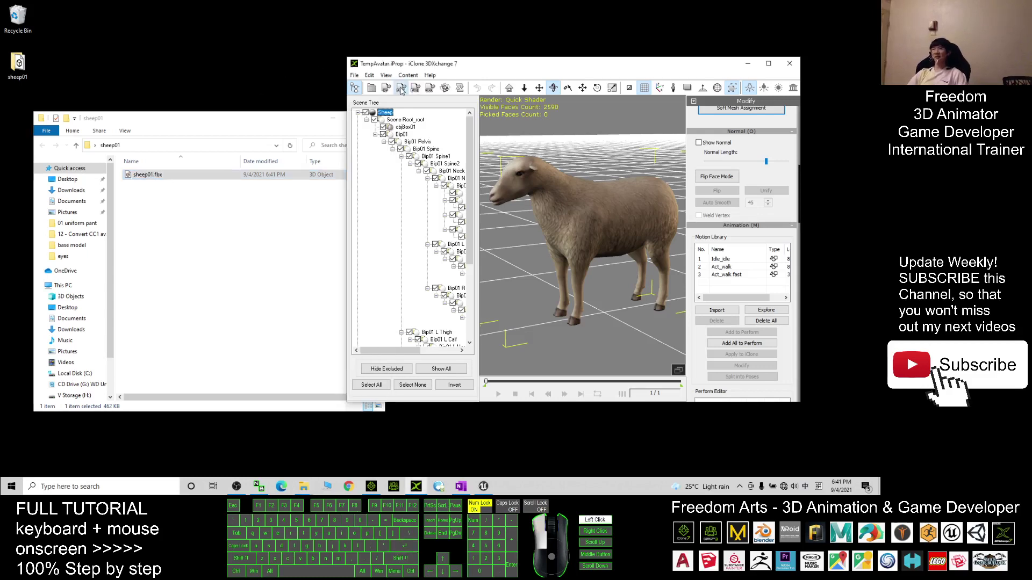
{"action": "left_click", "coordinate": [654, 136]}
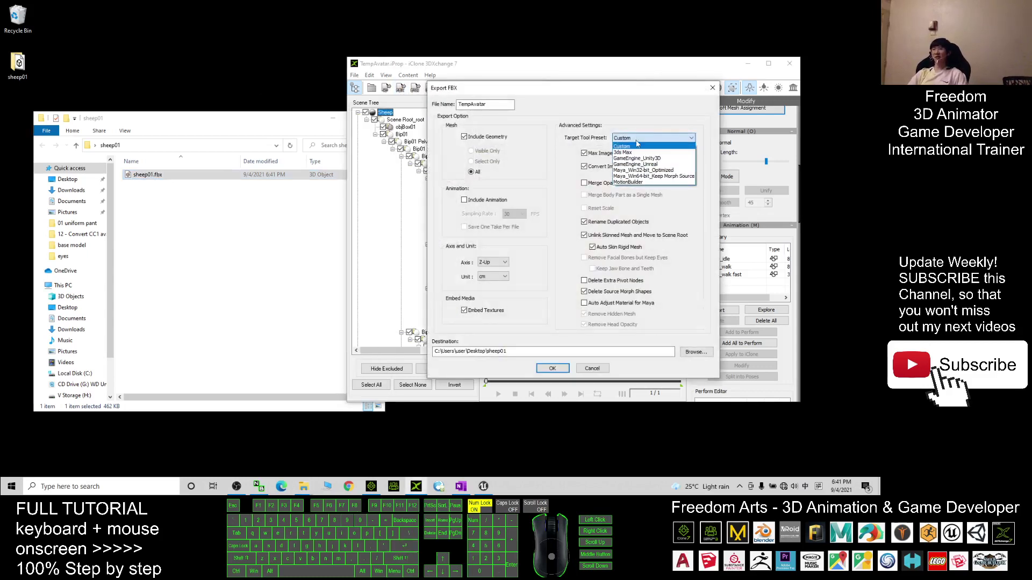
{"action": "left_click", "coordinate": [655, 165]}
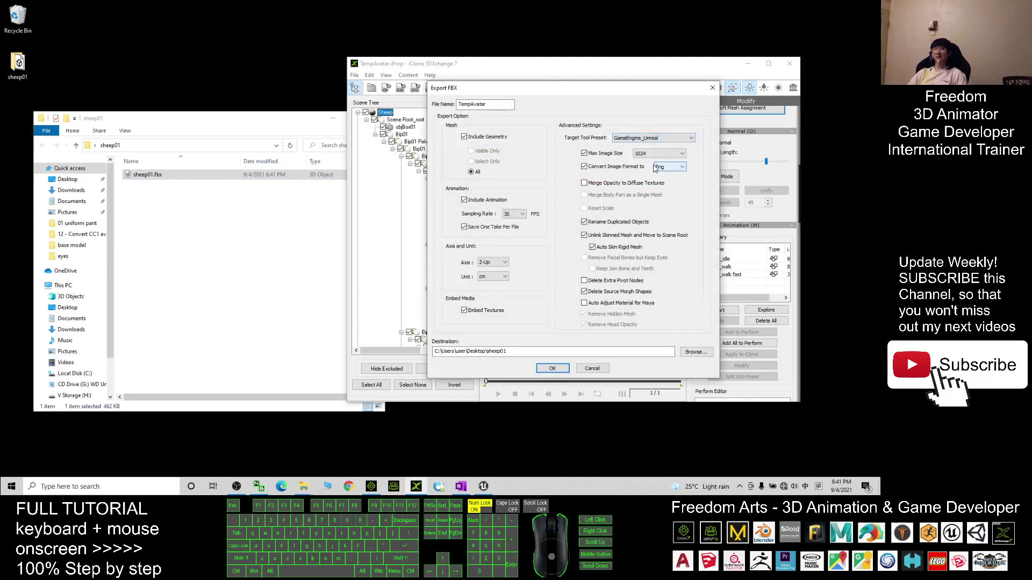
{"action": "left_click", "coordinate": [466, 137]}
{"action": "double_click", "coordinate": [473, 105]}
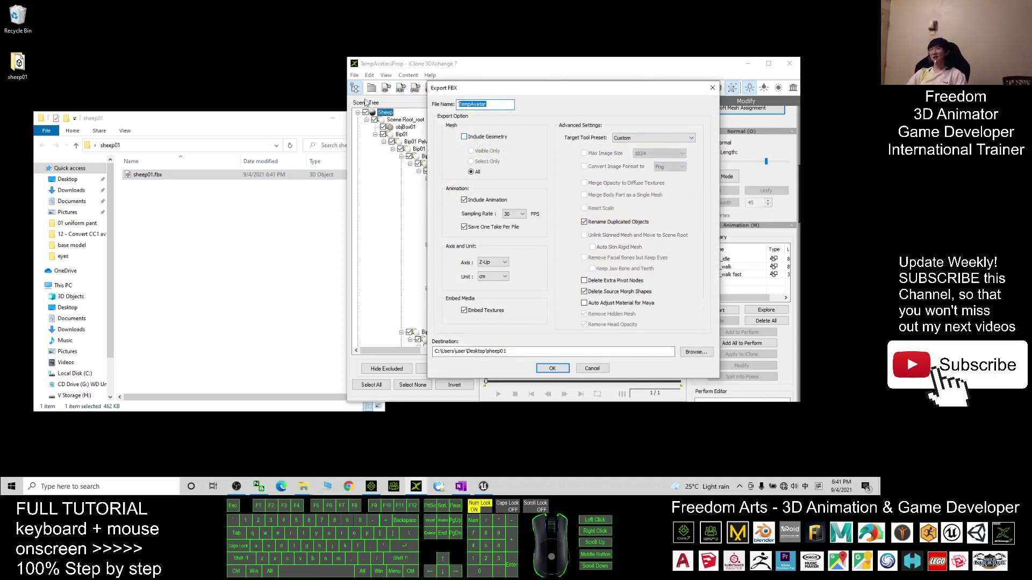
{"action": "type", "text": "sheep01"}
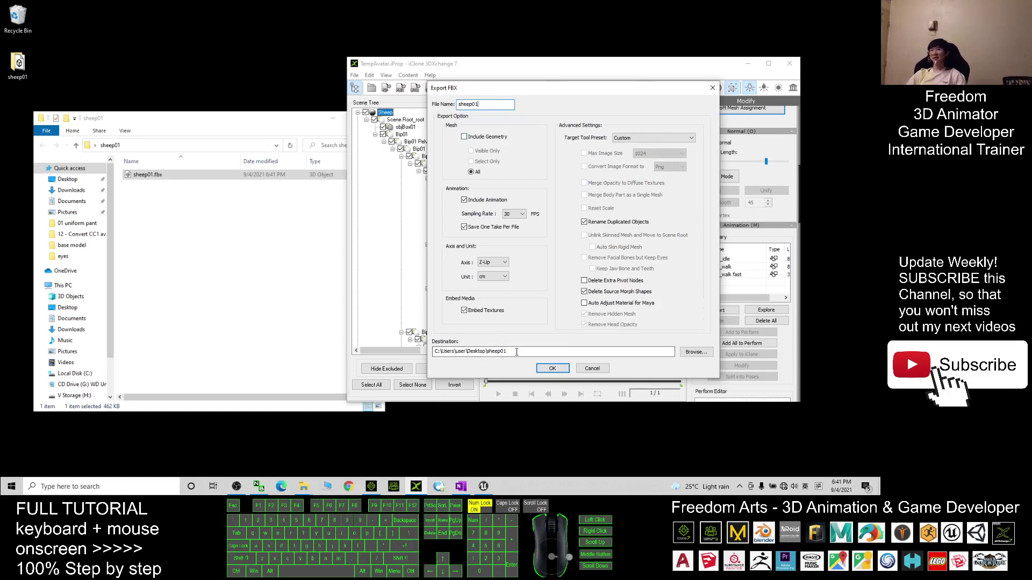
Step: Export the motions, then select the Idle, Walk Fast and Walk FBX files in Explorer
{"action": "left_click", "coordinate": [551, 368]}
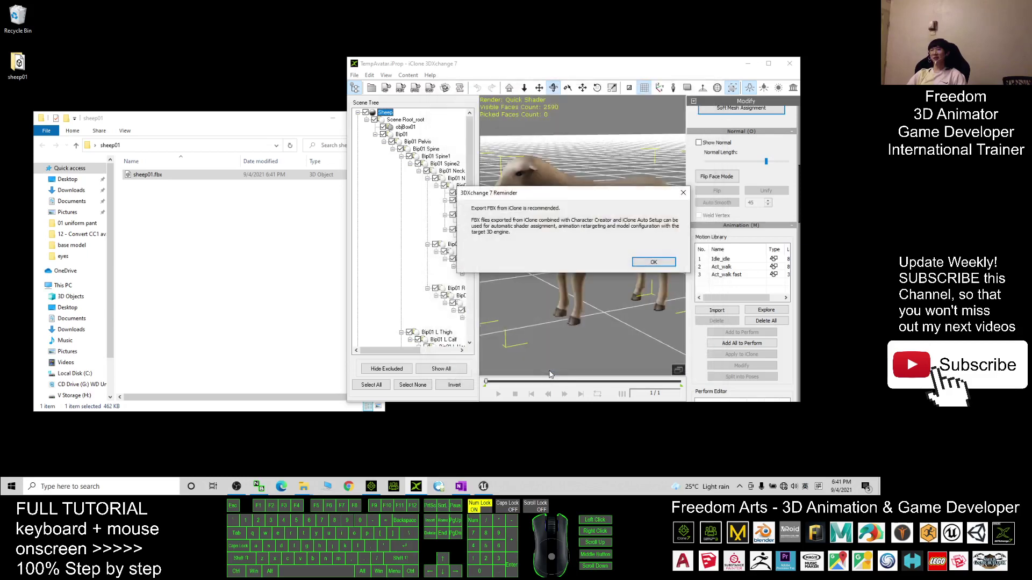
{"action": "left_click", "coordinate": [637, 264]}
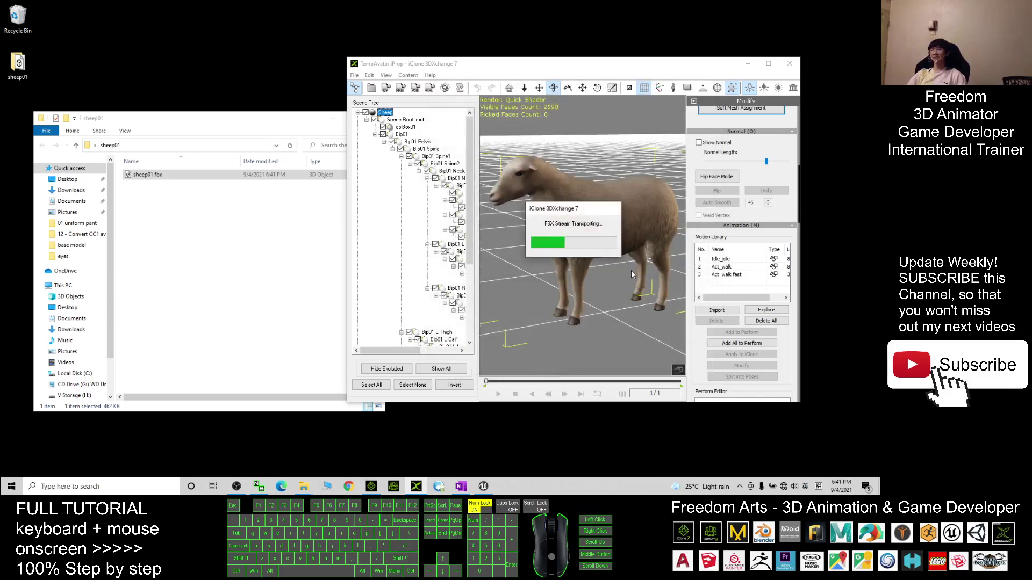
{"action": "left_click", "coordinate": [613, 270]}
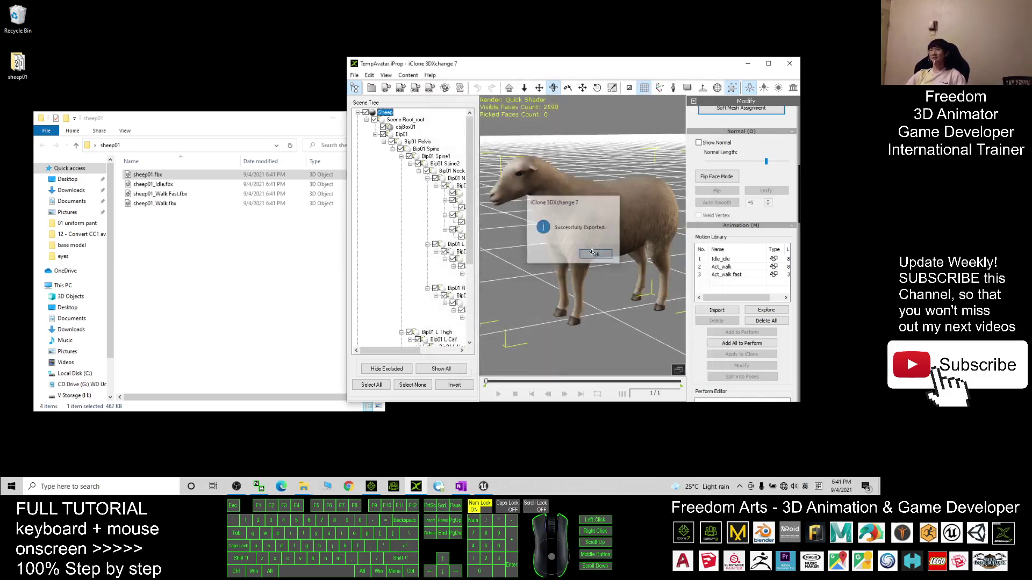
{"action": "left_click", "coordinate": [196, 249]}
{"action": "left_click_drag", "start_coordinate": [238, 241], "coordinate": [143, 187]}
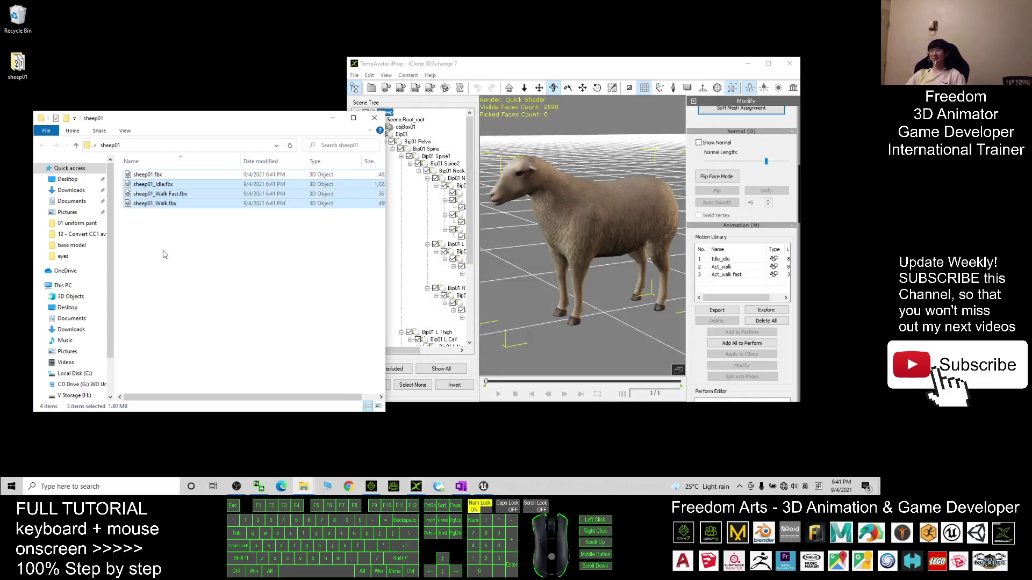
Step: Go from Content into Animals, add a new folder named sheep01, and open it
{"action": "left_click", "coordinate": [483, 486]}
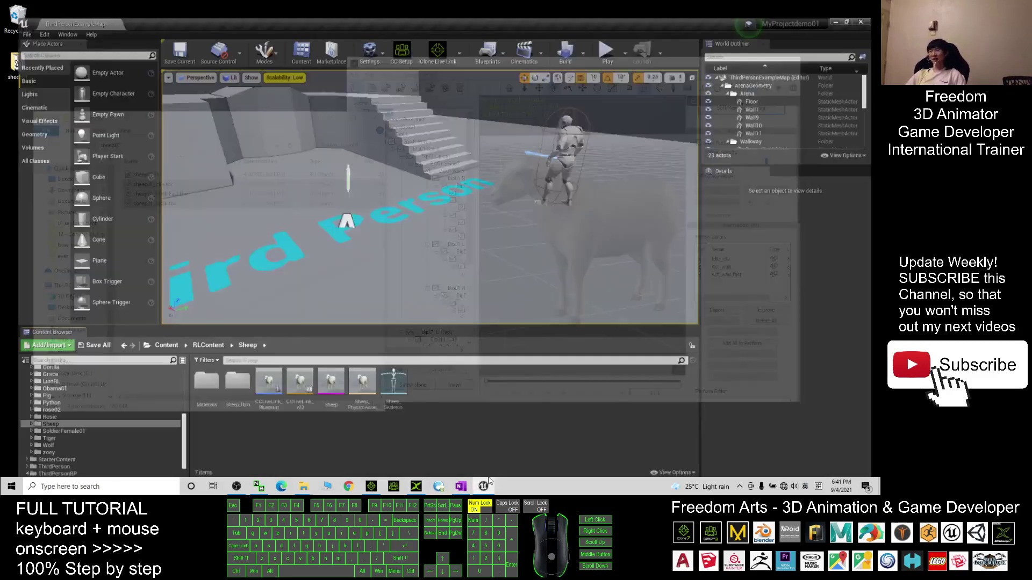
{"action": "left_click", "coordinate": [153, 337]}
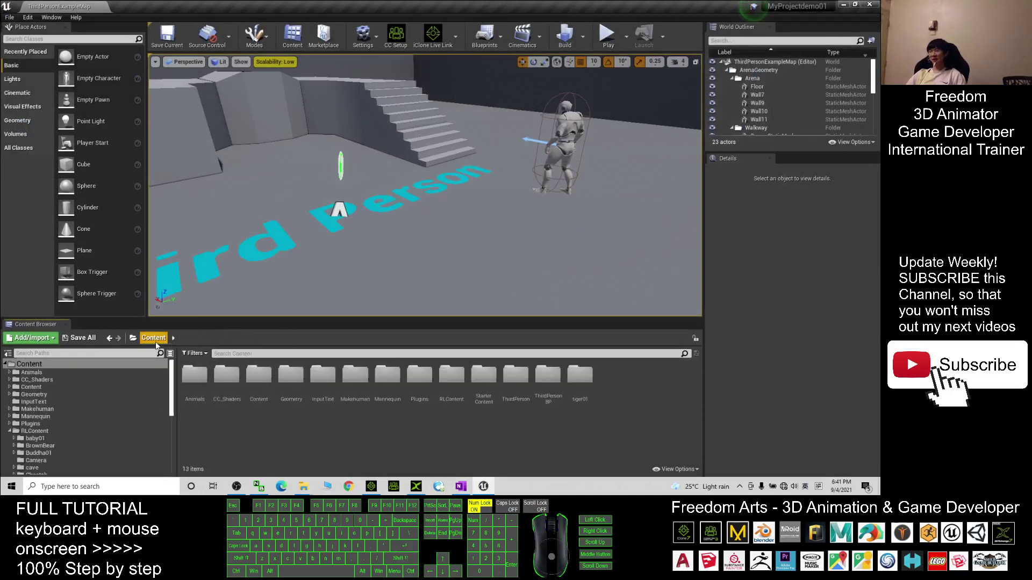
{"action": "double_click", "coordinate": [194, 379]}
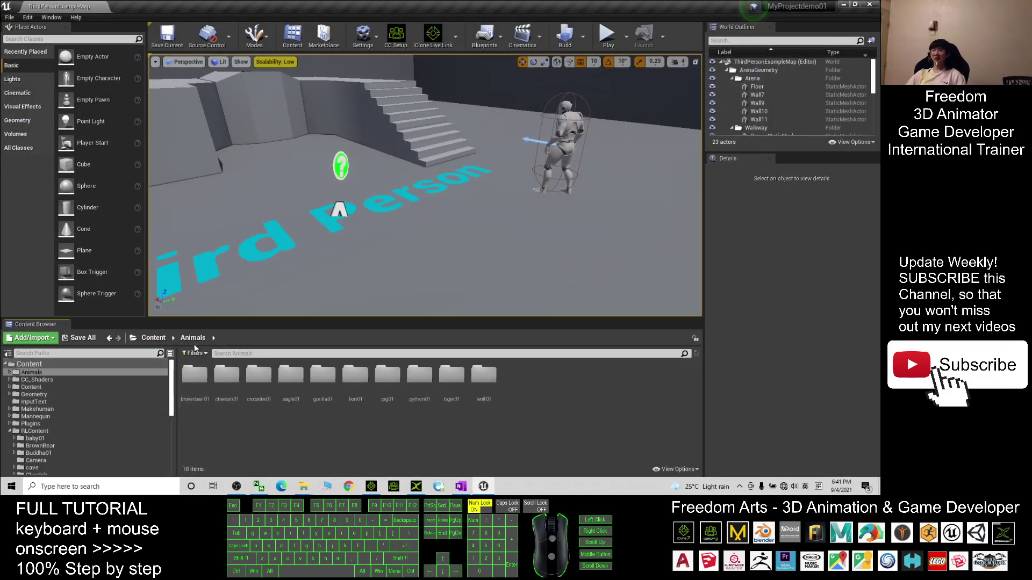
{"action": "right_click", "coordinate": [536, 455]}
{"action": "left_click", "coordinate": [559, 174]}
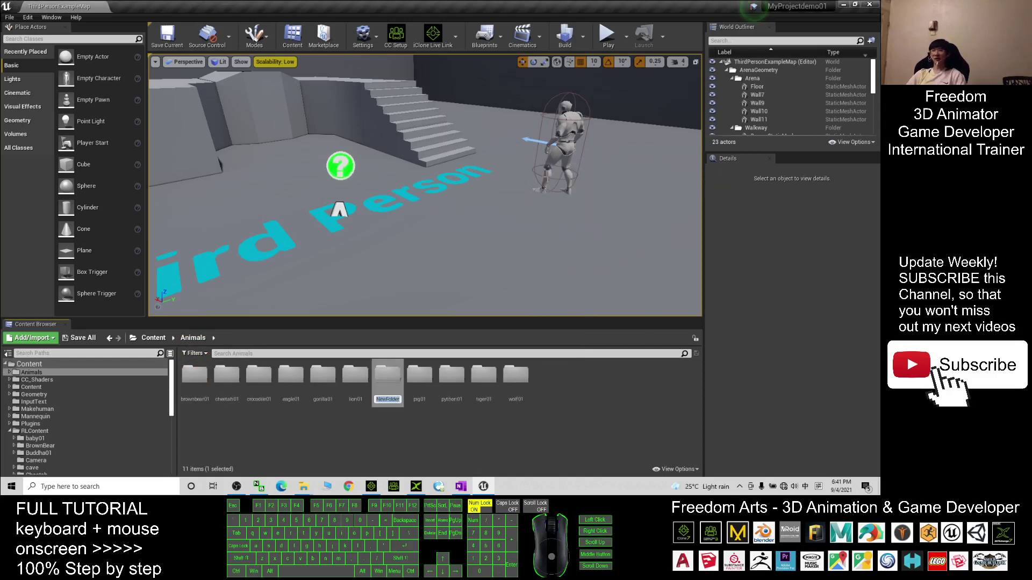
{"action": "type", "text": "she'e"}
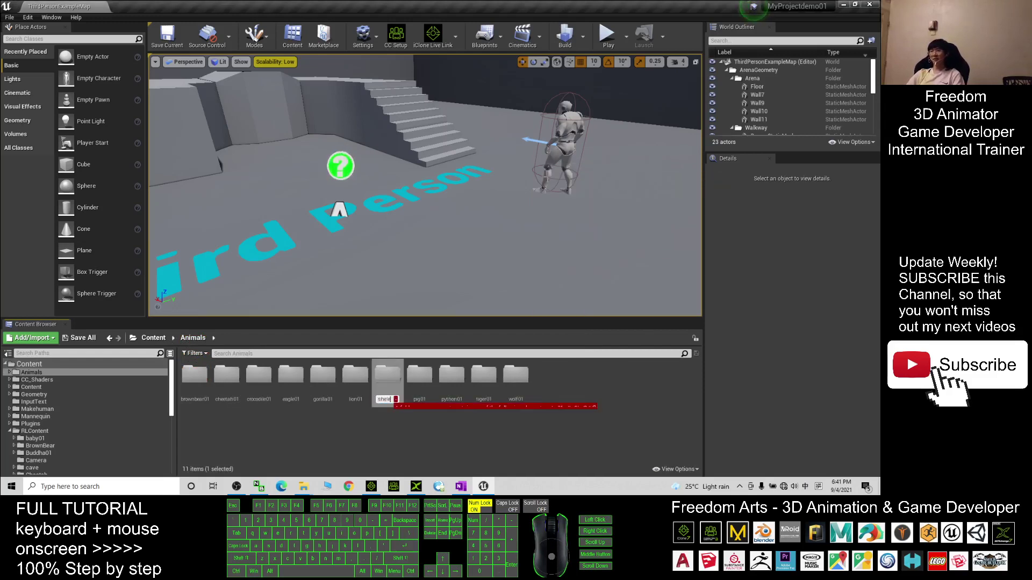
{"action": "key", "text": "BackSpace"}
{"action": "key", "text": "BackSpace"}
{"action": "key", "text": "BackSpace"}
{"action": "key", "text": "BackSpace"}
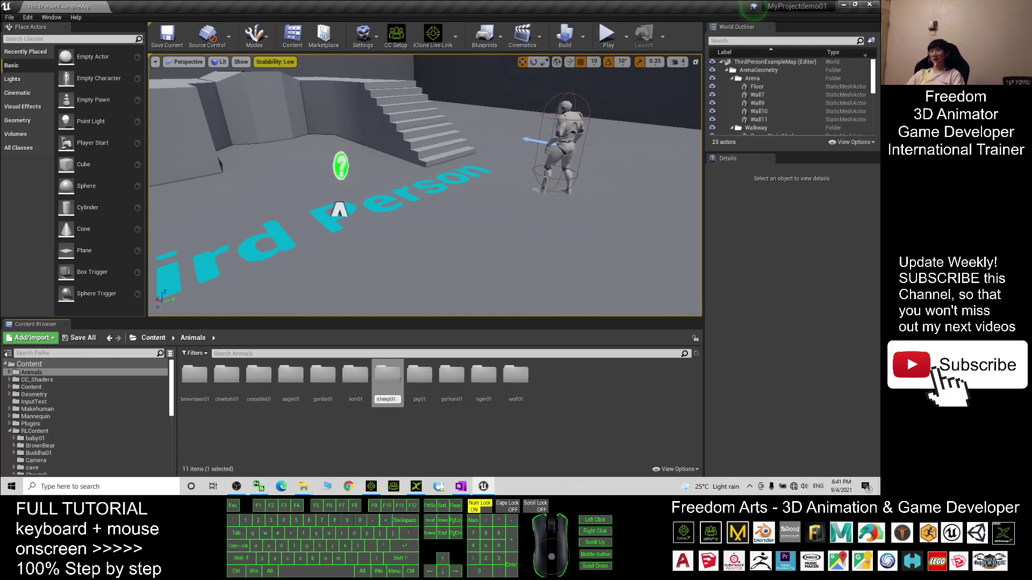
{"action": "key", "text": "Return"}
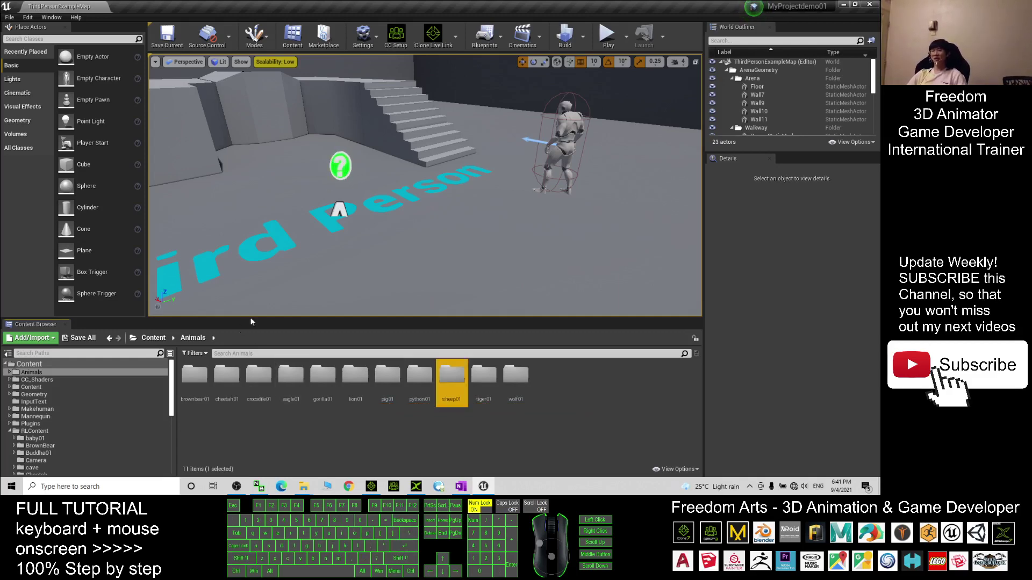
{"action": "double_click", "coordinate": [451, 376]}
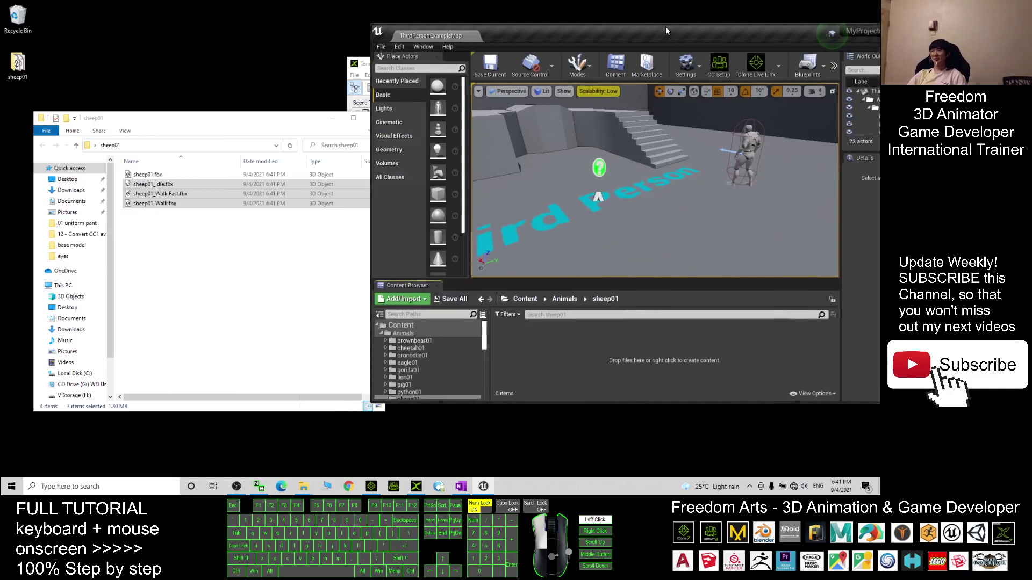
Step: Drag sheep01.fbx from Explorer into the sheep01 folder and import all with default options
{"action": "left_click_drag", "start_coordinate": [665, 30], "coordinate": [553, 36]}
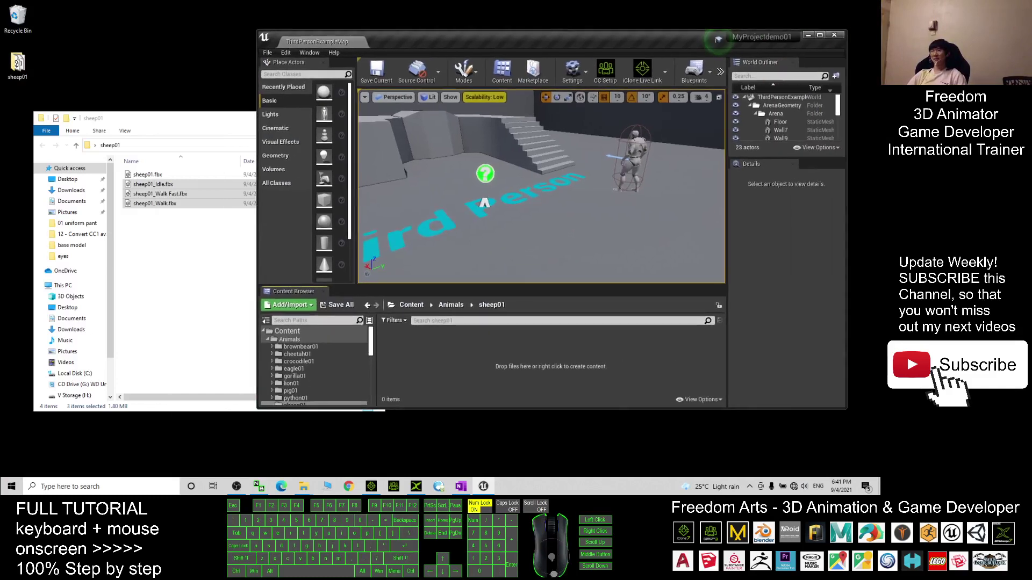
{"action": "left_click", "coordinate": [212, 244]}
{"action": "left_click", "coordinate": [141, 177]}
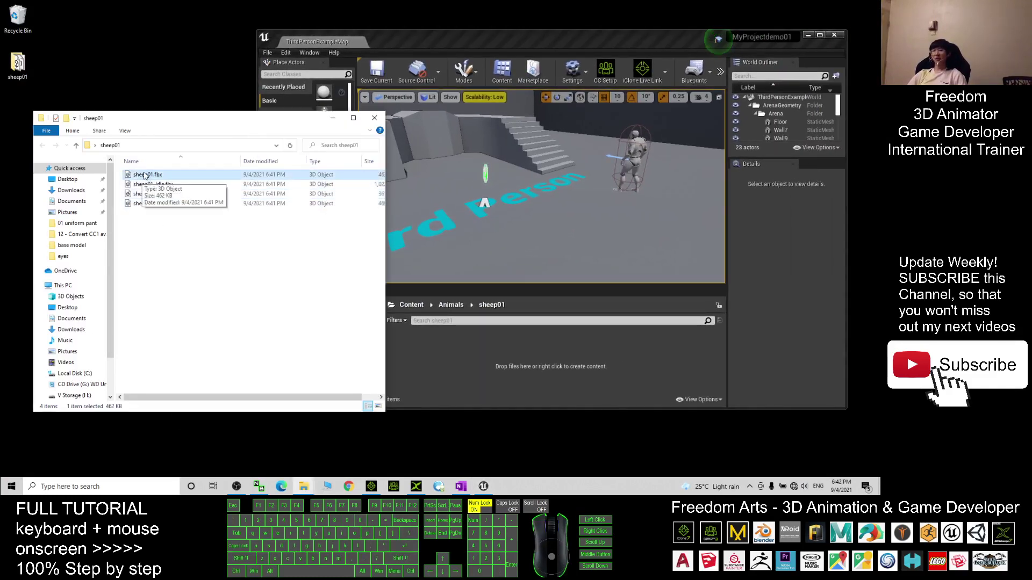
{"action": "left_click_drag", "start_coordinate": [144, 176], "coordinate": [463, 361]}
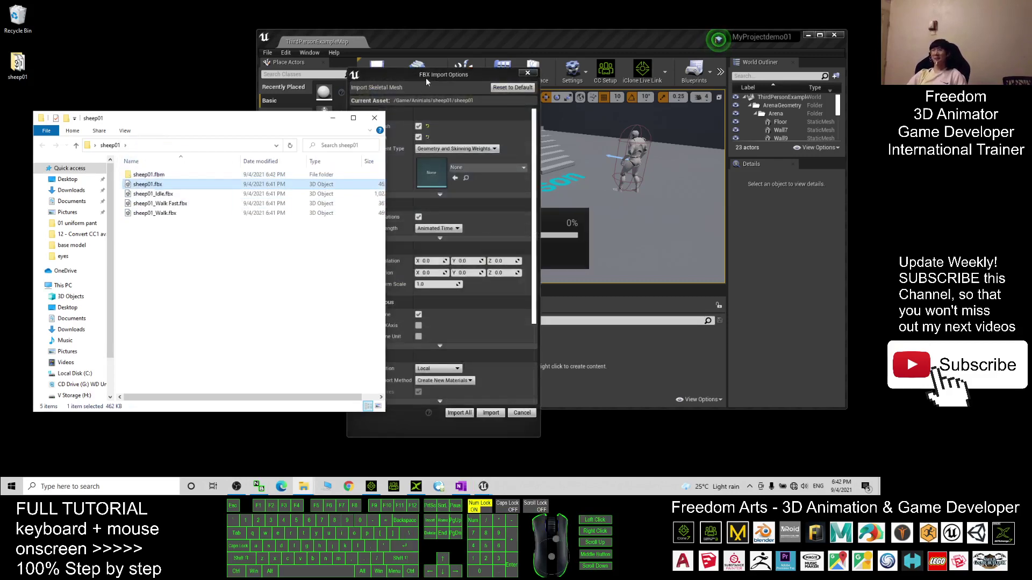
{"action": "left_click", "coordinate": [459, 413]}
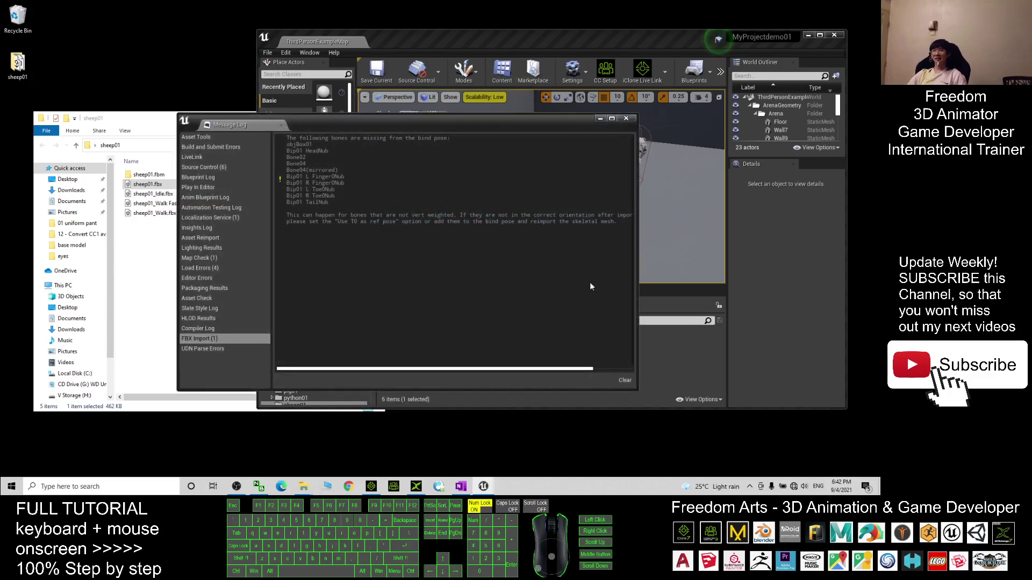
{"action": "left_click", "coordinate": [626, 118]}
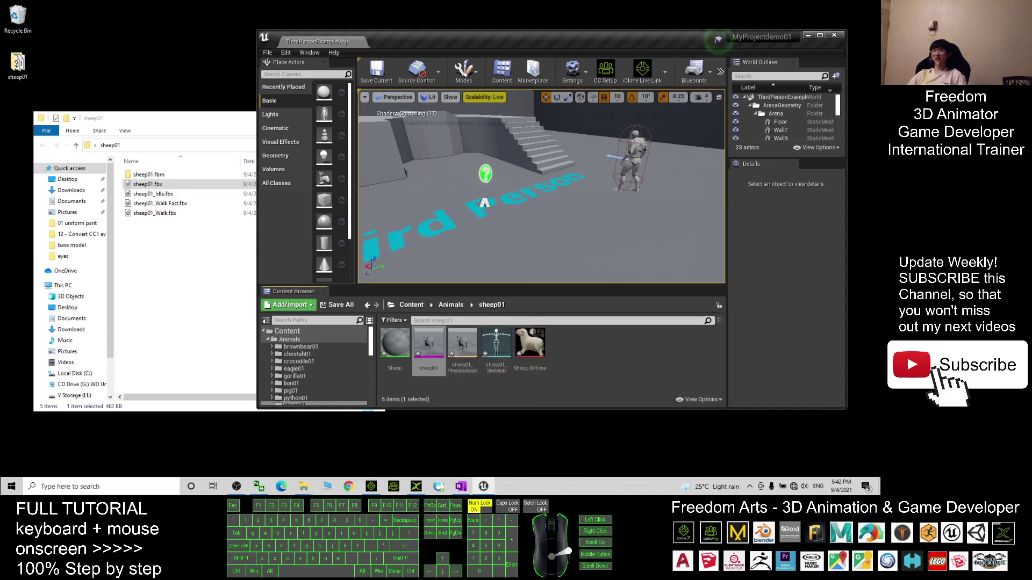
Step: Open the sheep01 mesh and switch its material slot from Sheep to Sheep_Tra_Inst
{"action": "left_click", "coordinate": [428, 349]}
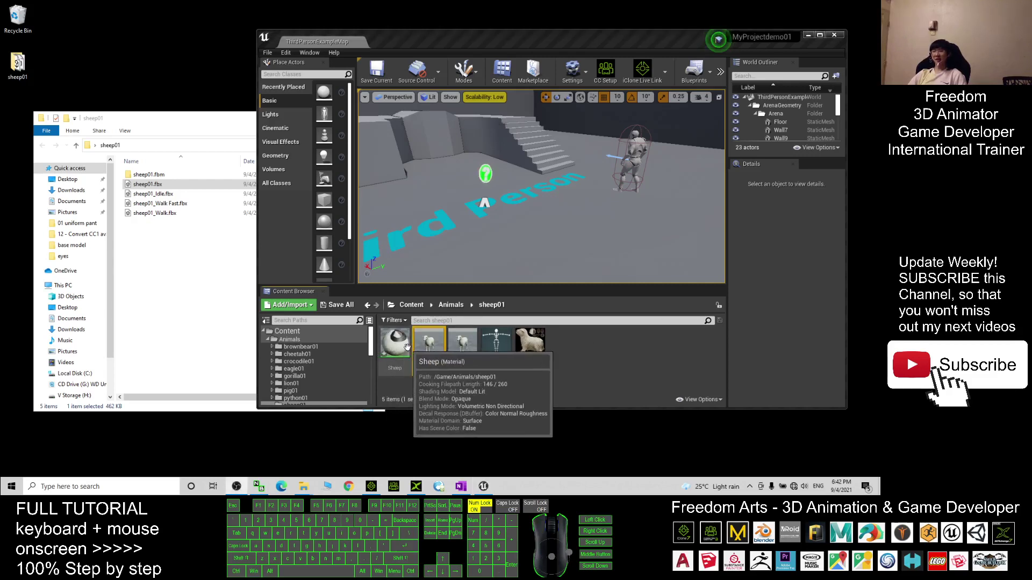
{"action": "double_click", "coordinate": [429, 344]}
{"action": "scroll", "coordinate": [550, 260], "scroll_direction": "up", "scroll_amount": 3}
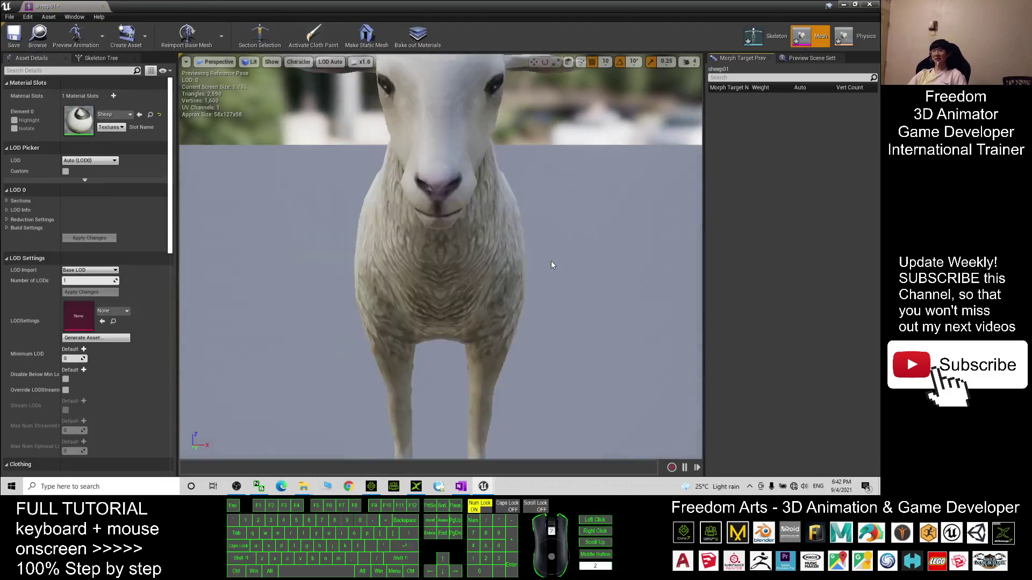
{"action": "scroll", "coordinate": [550, 260], "scroll_direction": "down", "scroll_amount": 3}
{"action": "left_click_drag", "start_coordinate": [586, 259], "coordinate": [548, 256], "text": "alt"}
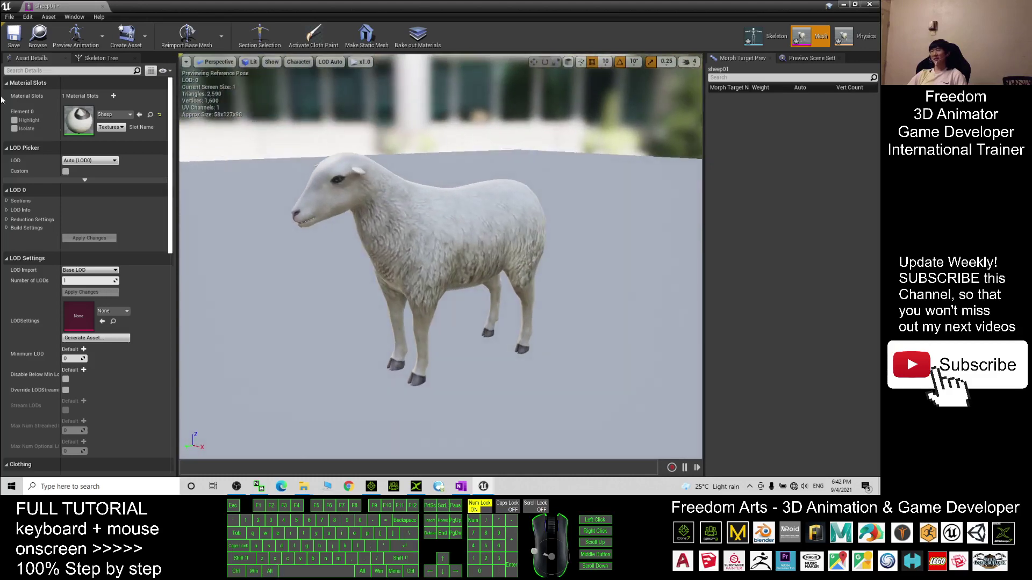
{"action": "left_click", "coordinate": [115, 114]}
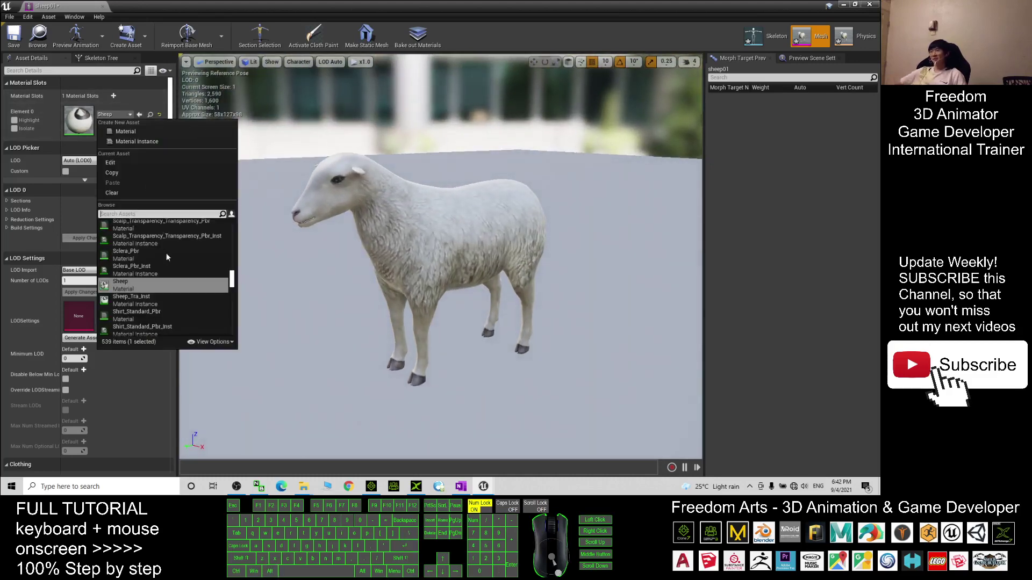
{"action": "mouse_move", "coordinate": [130, 290]}
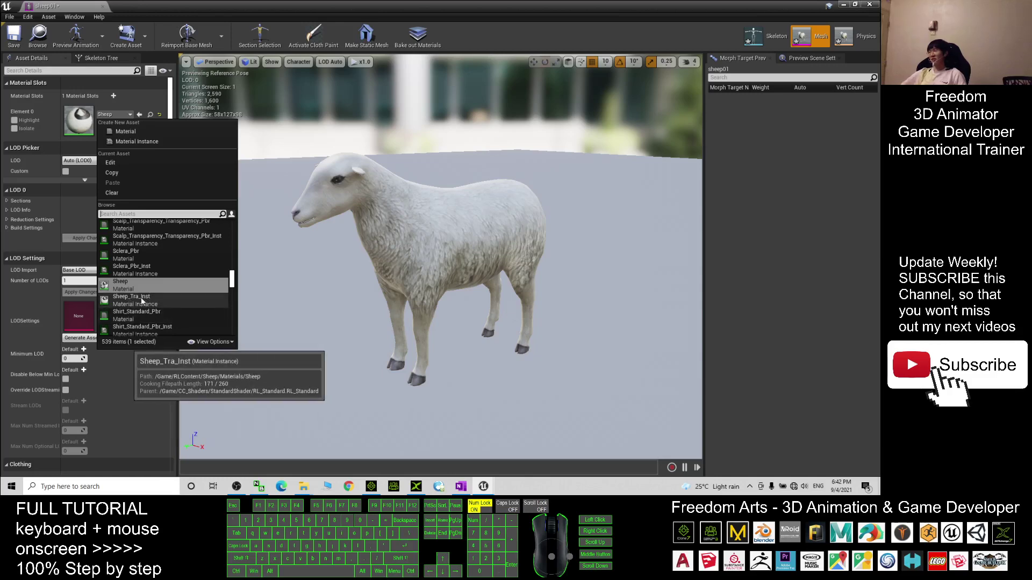
{"action": "left_click", "coordinate": [146, 299]}
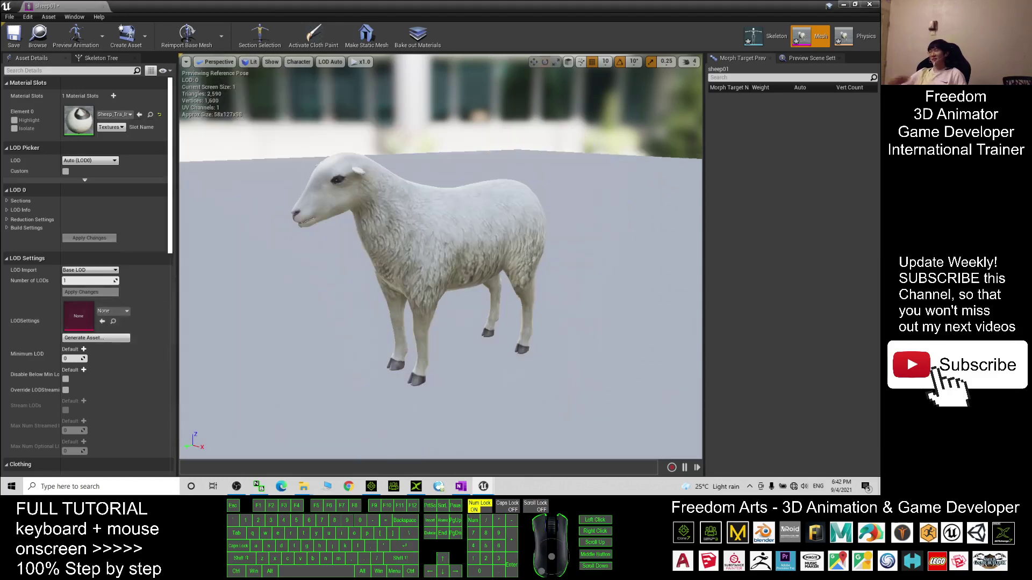
{"action": "mouse_move", "coordinate": [339, 304]}
{"action": "left_mouse_down", "text": "alt"}
{"action": "mouse_move", "coordinate": [269, 304]}
{"action": "mouse_move", "coordinate": [344, 305]}
{"action": "left_mouse_up", "text": "alt"}
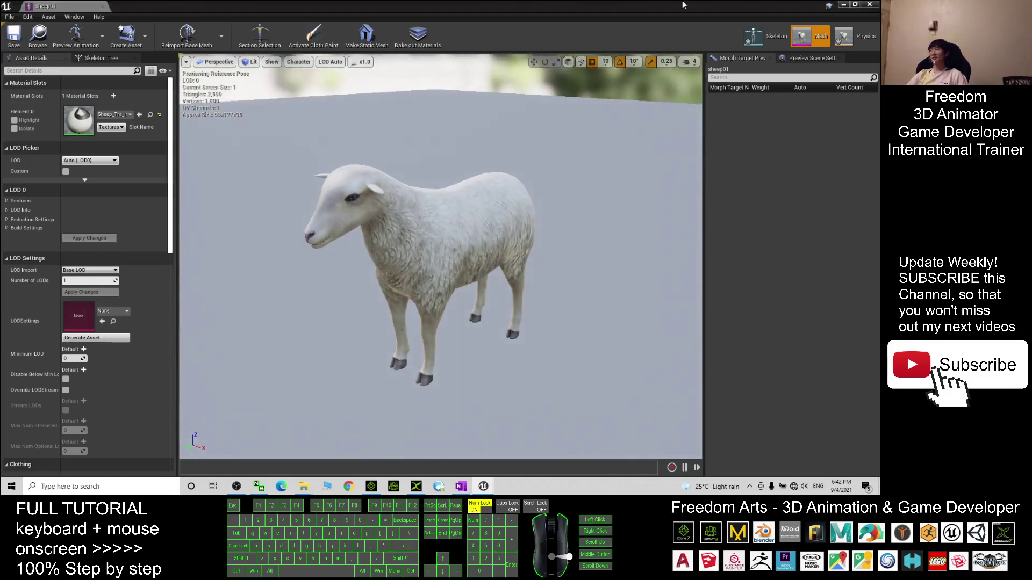
{"action": "left_click", "coordinate": [856, 5]}
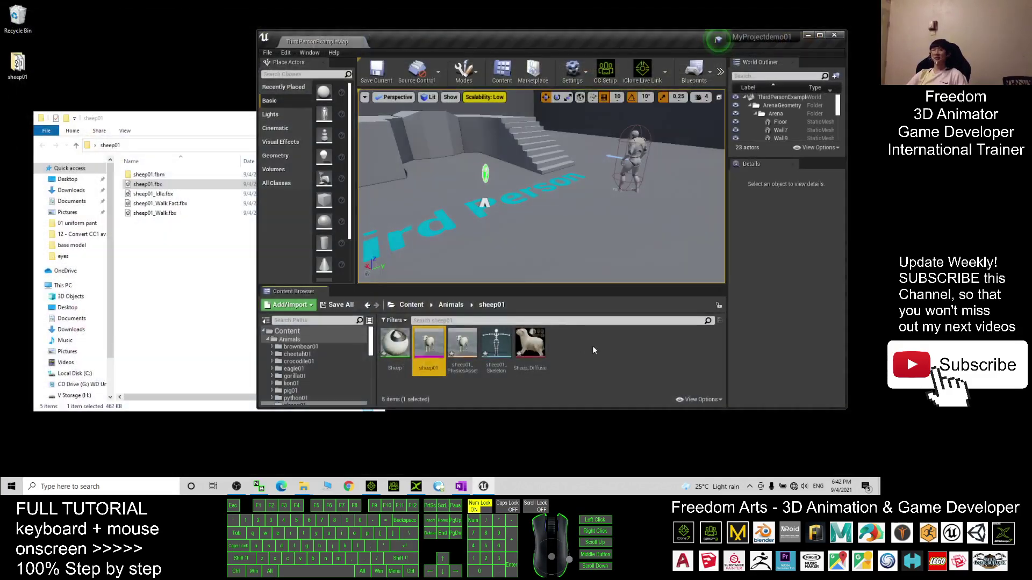
Step: Create a folder named animation inside sheep01 and open it
{"action": "right_click", "coordinate": [581, 386]}
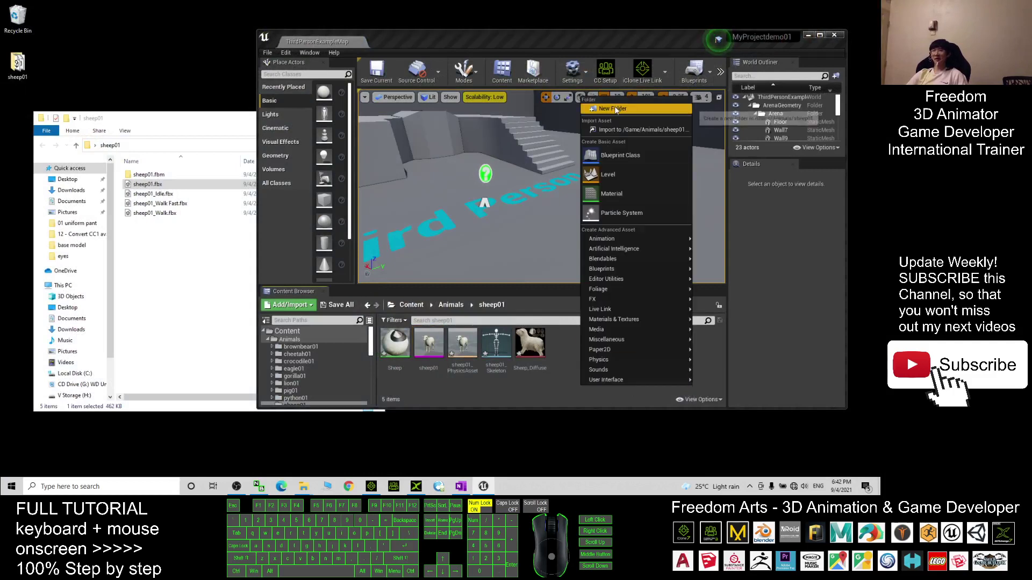
{"action": "left_click", "coordinate": [615, 105]}
{"action": "type", "text": "animat"}
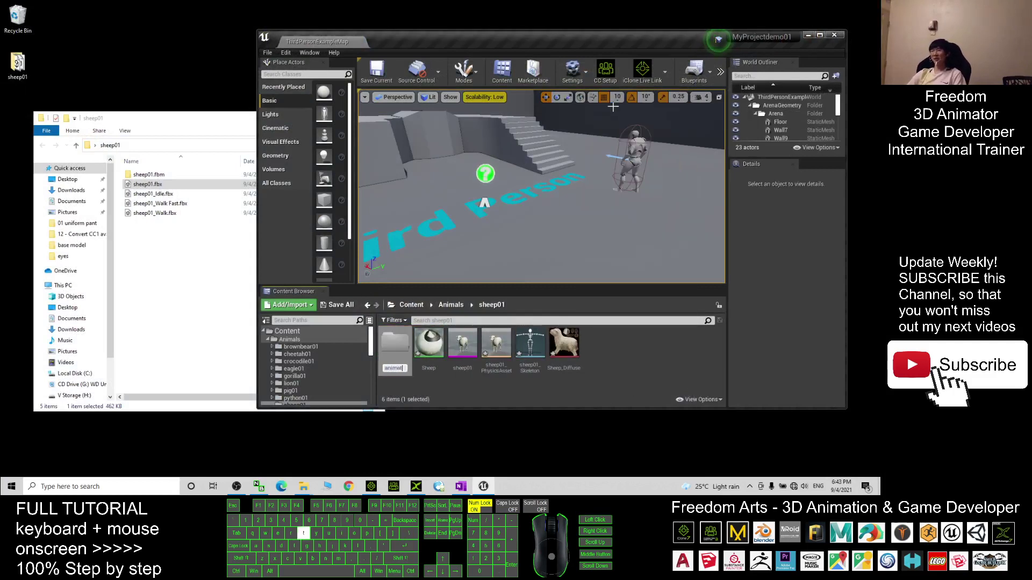
{"action": "type", "text": "ion"}
{"action": "key", "text": "Return"}
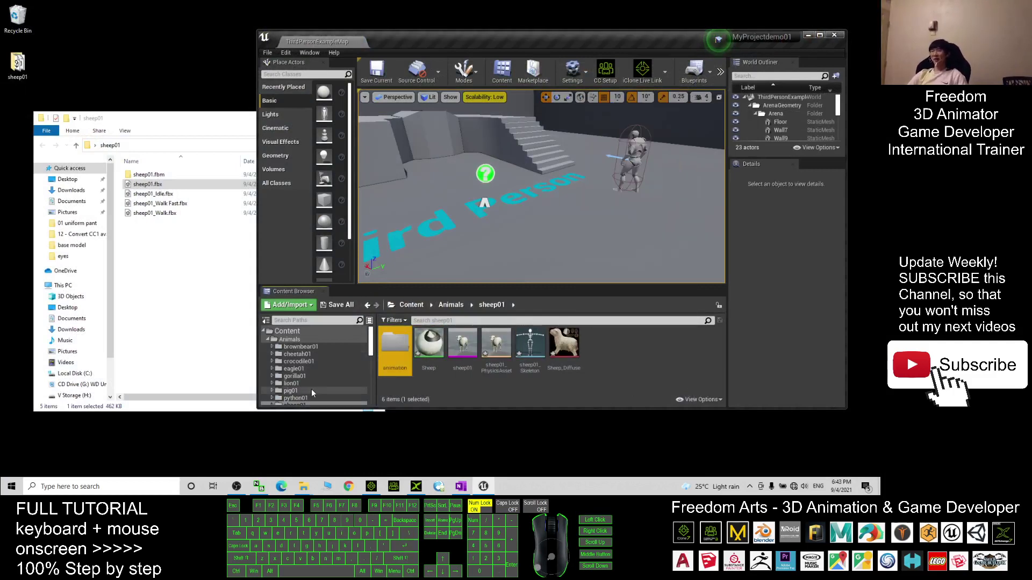
{"action": "double_click", "coordinate": [395, 349]}
Step: Import the Idle, Walk and Walk Fast FBX files using sheep01_Skeleton
{"action": "left_click", "coordinate": [191, 261]}
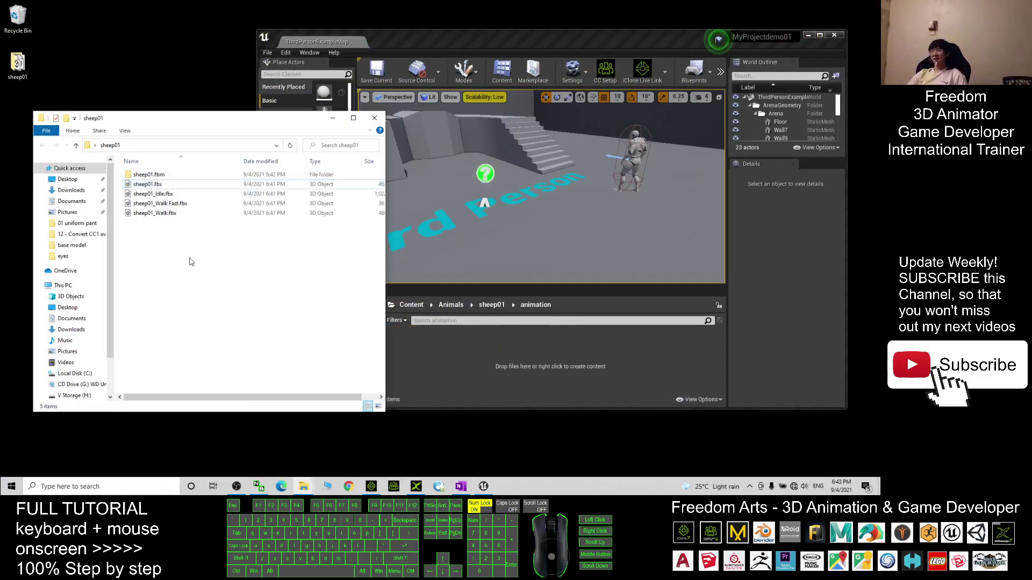
{"action": "left_click_drag", "start_coordinate": [217, 242], "coordinate": [460, 354]}
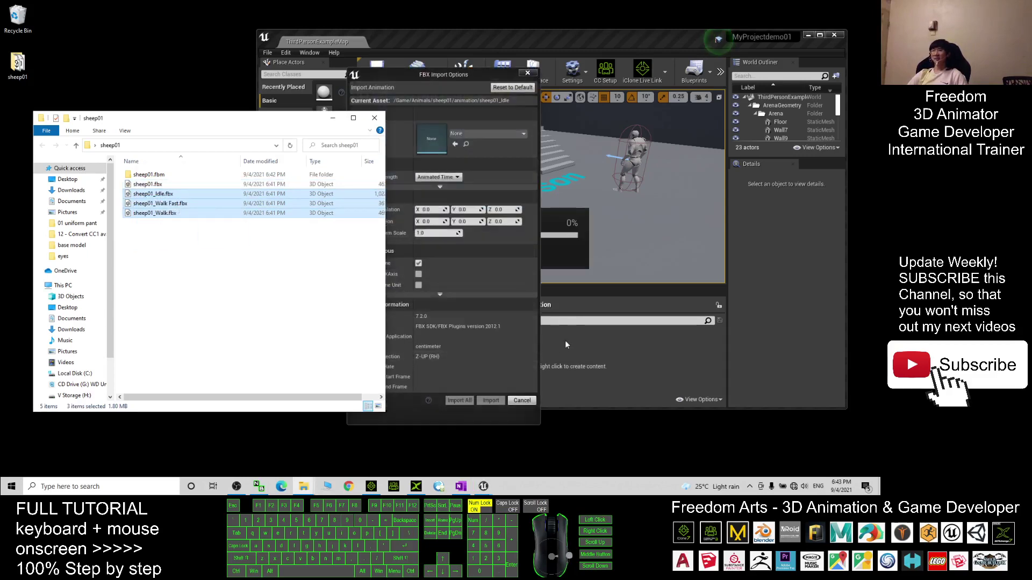
{"action": "left_click", "coordinate": [434, 75]}
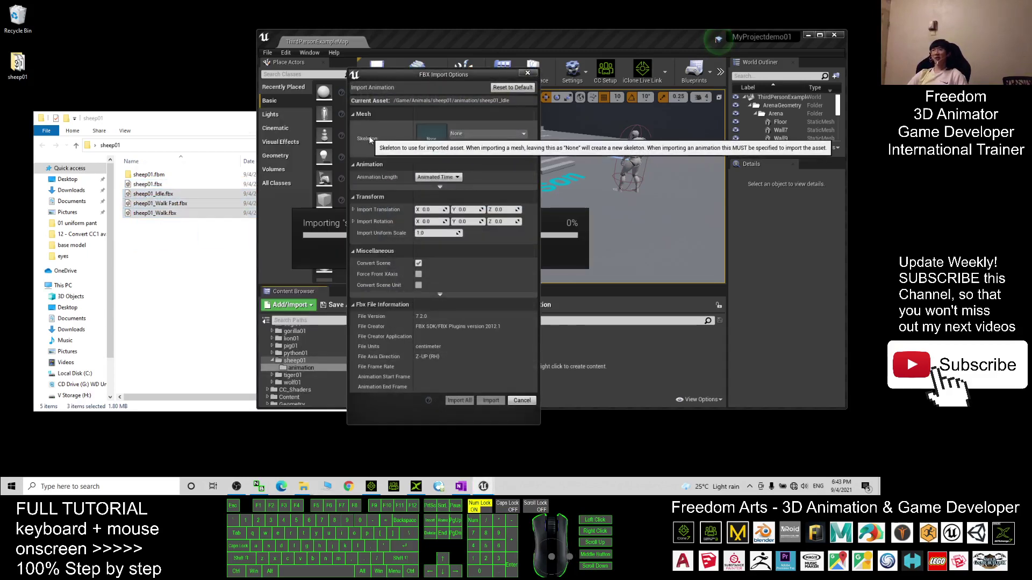
{"action": "left_click", "coordinate": [461, 135]}
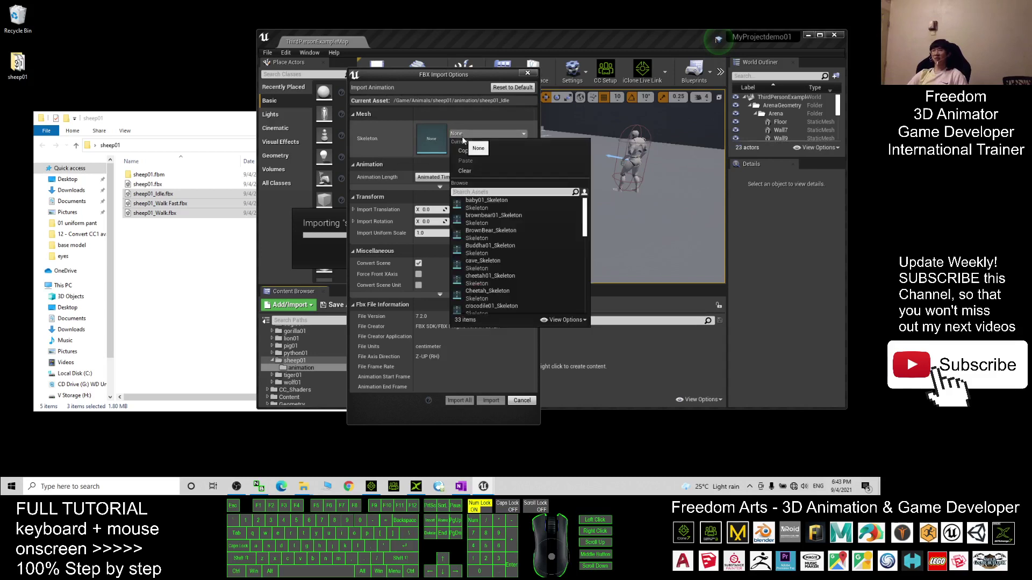
{"action": "scroll", "coordinate": [531, 259], "scroll_direction": "down", "scroll_amount": 3}
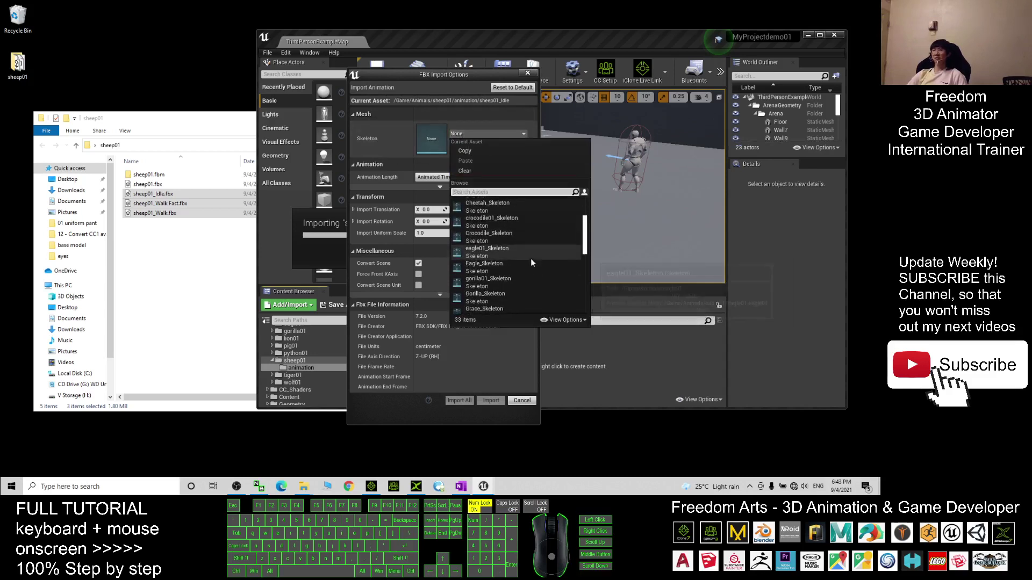
{"action": "scroll", "coordinate": [531, 258], "scroll_direction": "down", "scroll_amount": 2}
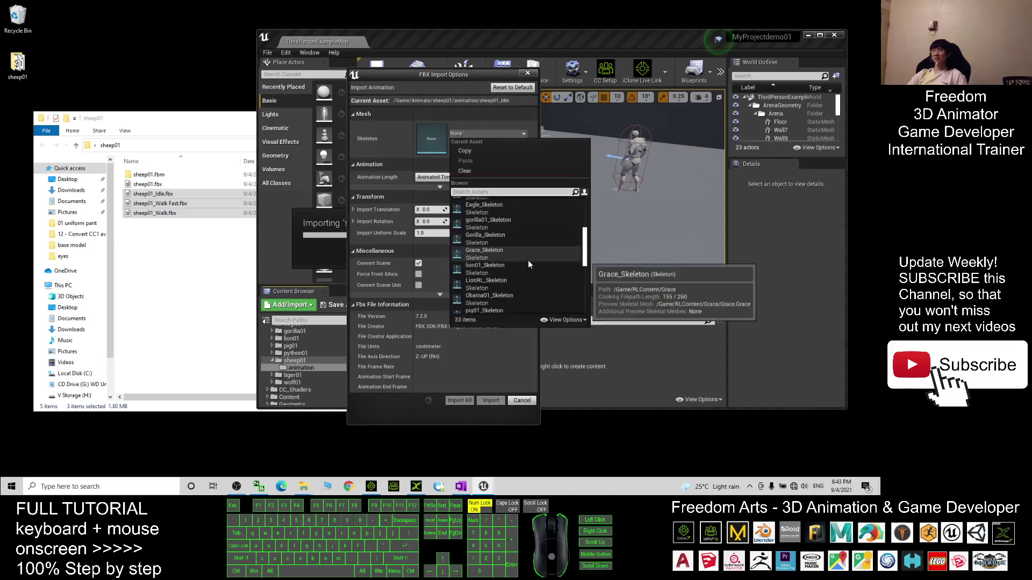
{"action": "scroll", "coordinate": [527, 261], "scroll_direction": "down", "scroll_amount": 3}
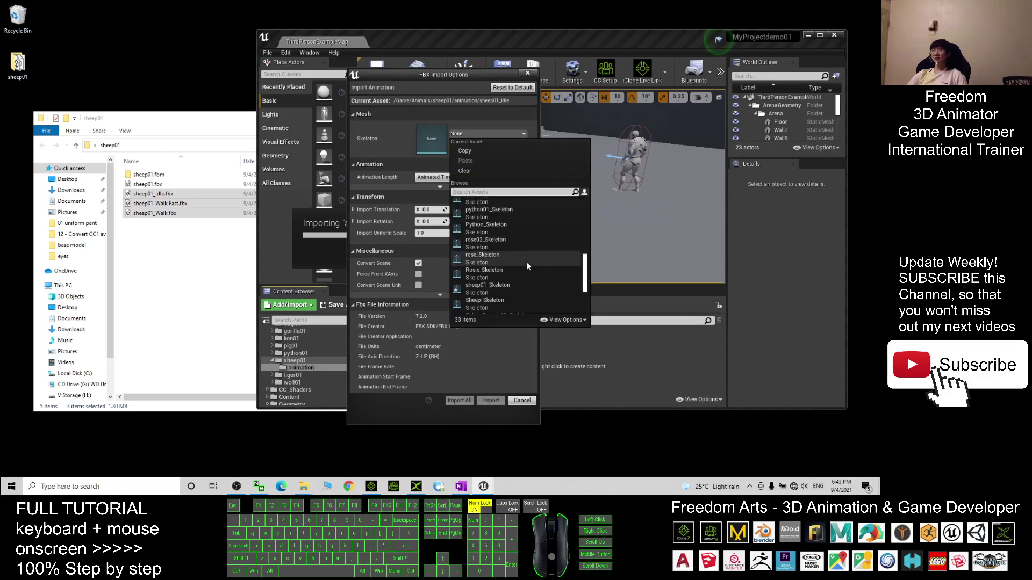
{"action": "left_click", "coordinate": [495, 293]}
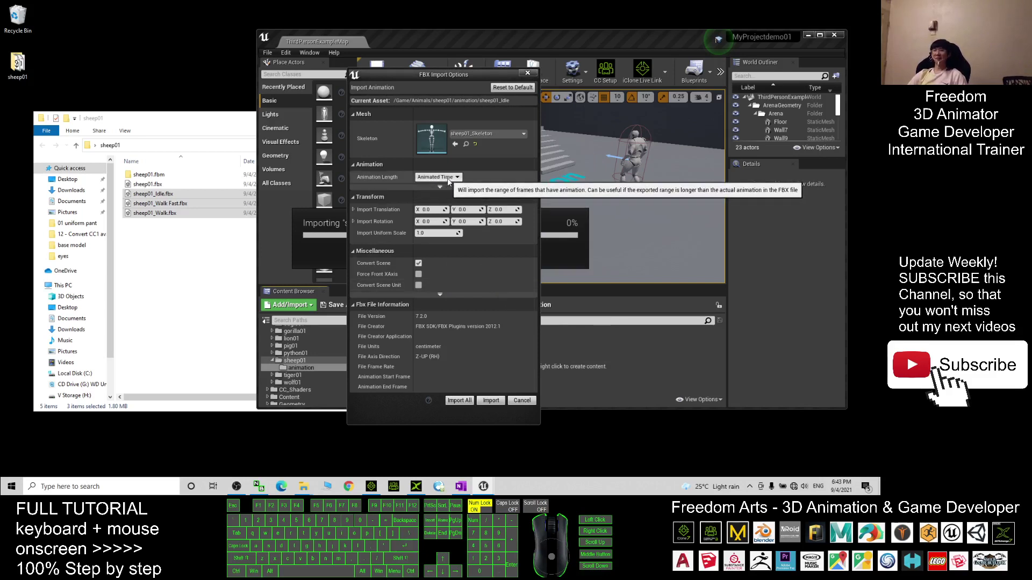
{"action": "left_click", "coordinate": [459, 400]}
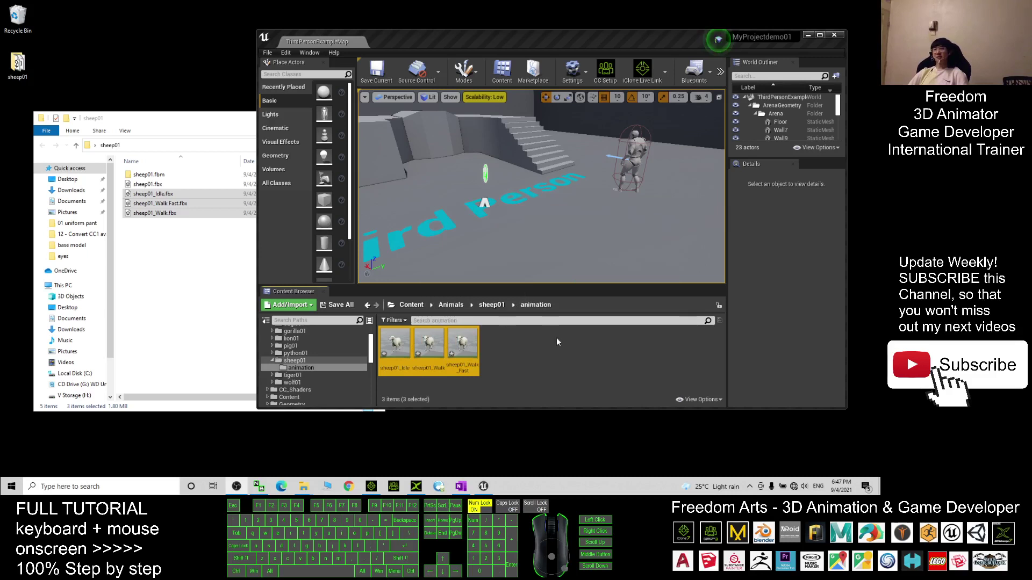
Step: Open sheep01_Skeleton and select the Humanoid rig in its Retarget Manager
{"action": "left_click", "coordinate": [493, 305]}
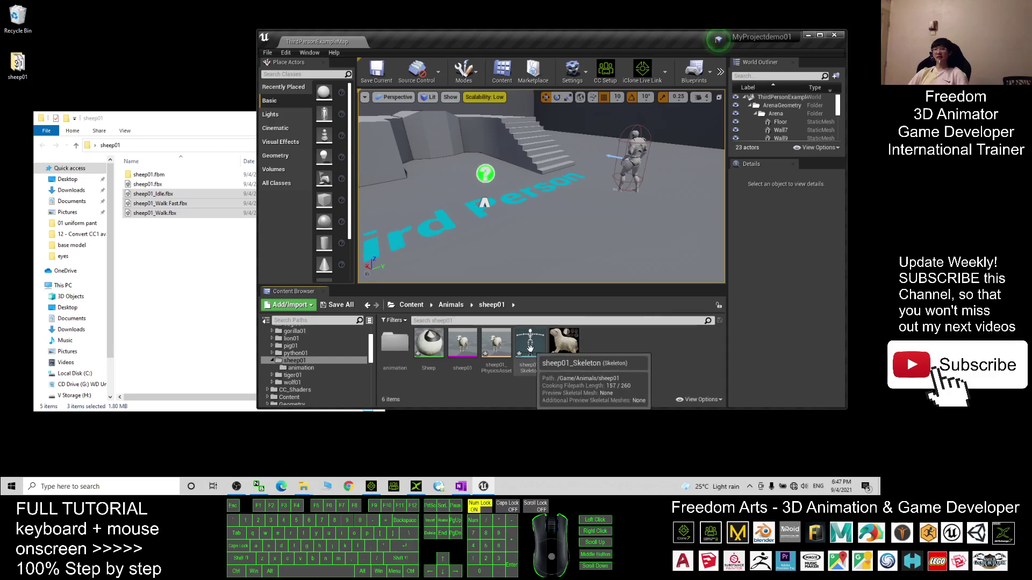
{"action": "double_click", "coordinate": [530, 348]}
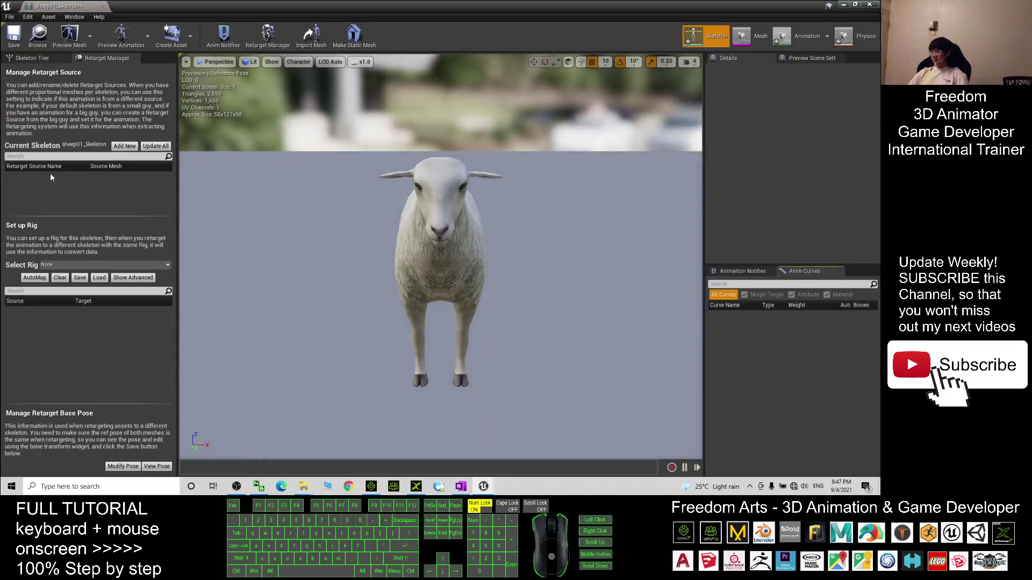
{"action": "left_click", "coordinate": [268, 43]}
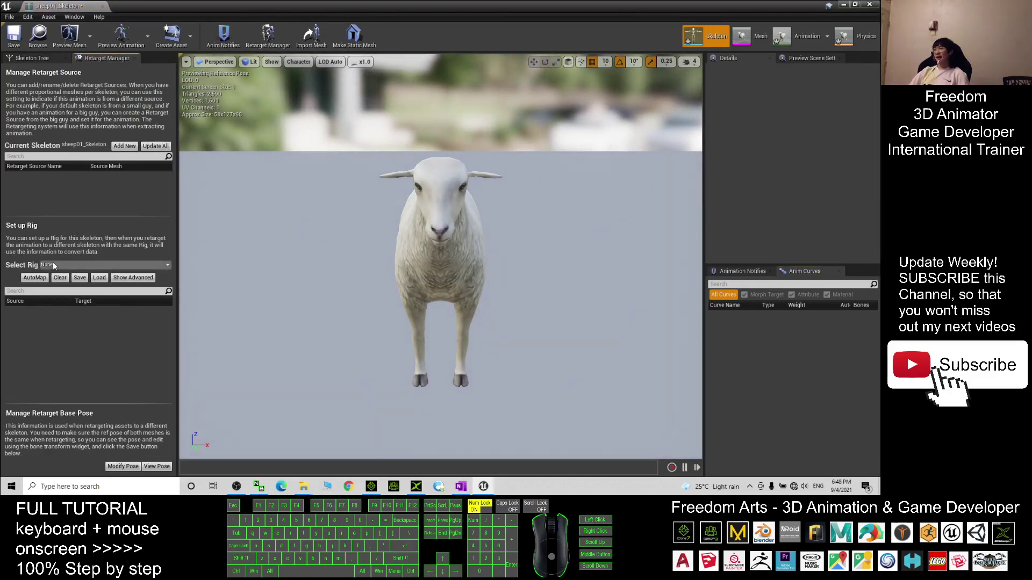
{"action": "left_click", "coordinate": [54, 265]}
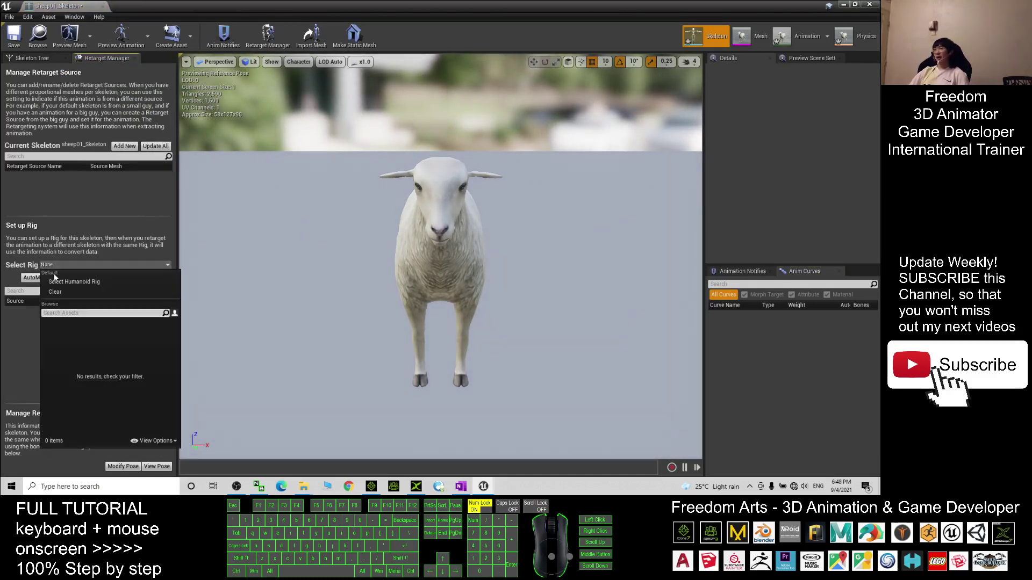
{"action": "left_click", "coordinate": [81, 283]}
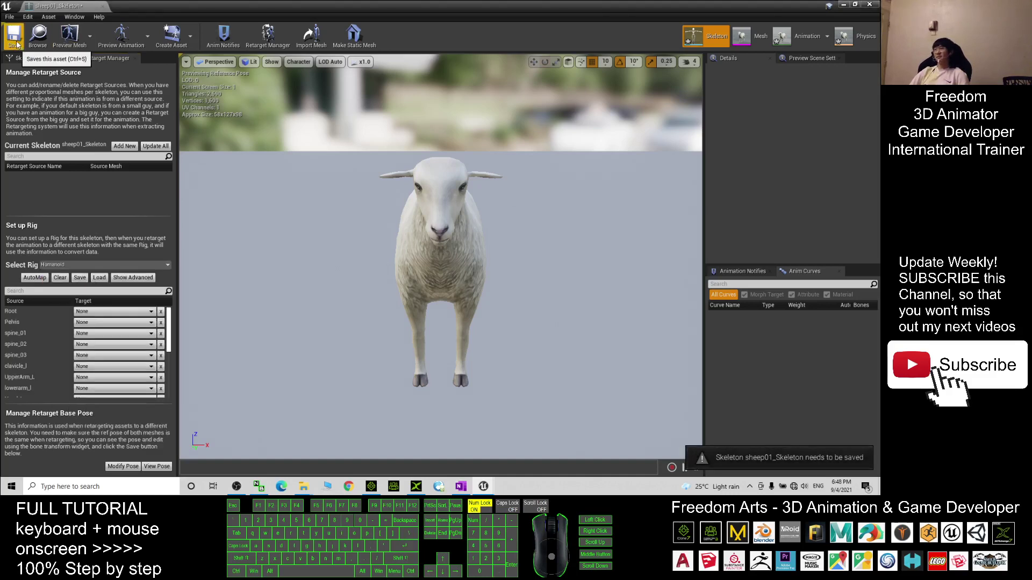
{"action": "left_click", "coordinate": [21, 58]}
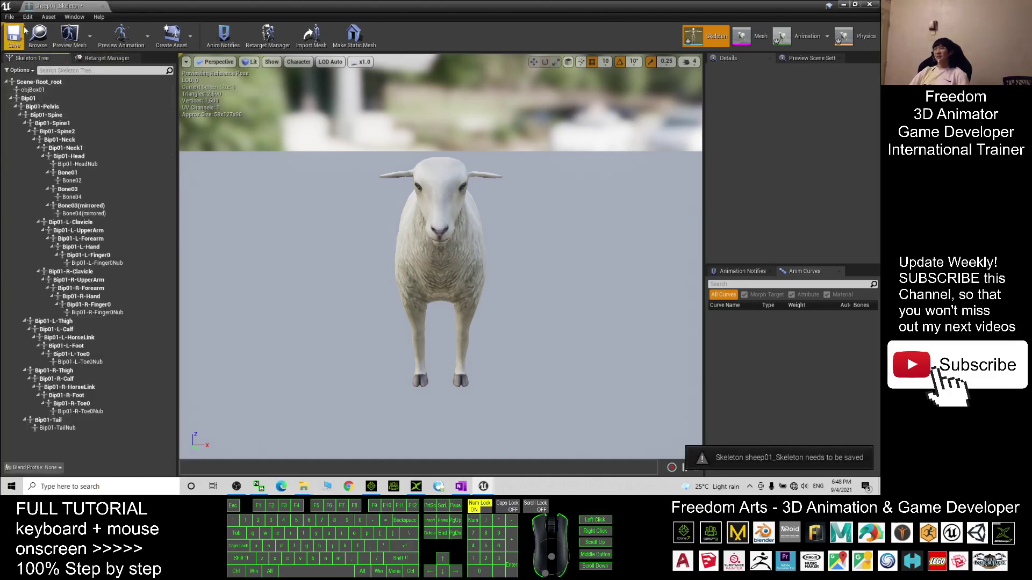
{"action": "left_click", "coordinate": [95, 59]}
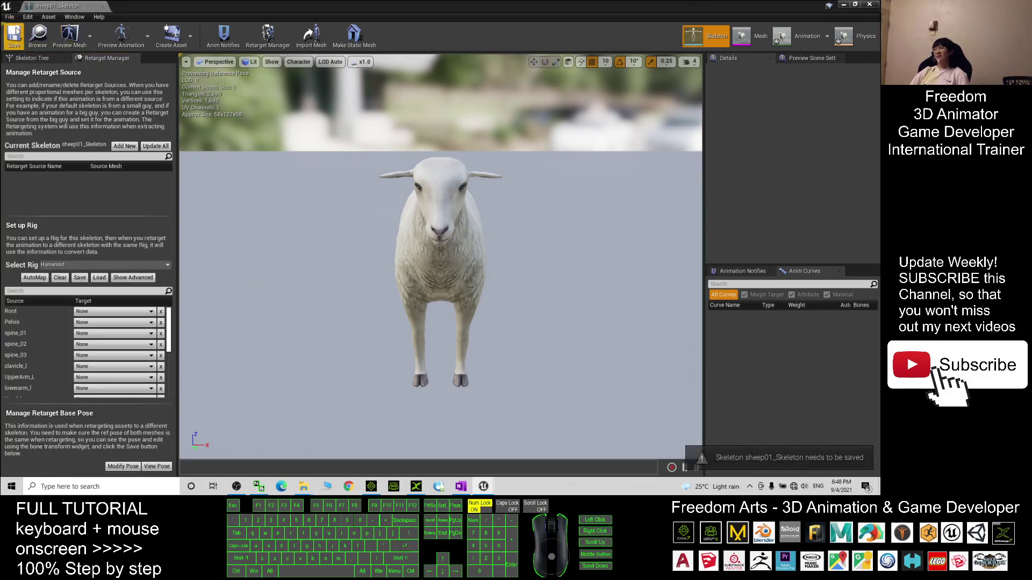
{"action": "left_click", "coordinate": [870, 5]}
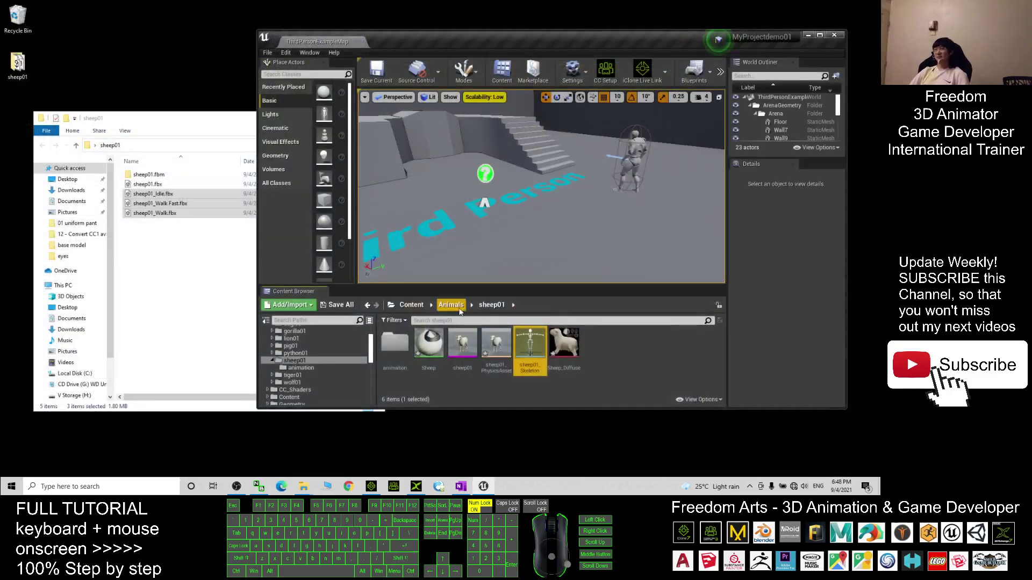
Step: Maximize the editor and browse to Content/Mannequin/Character/Mesh
{"action": "left_click", "coordinate": [411, 305]}
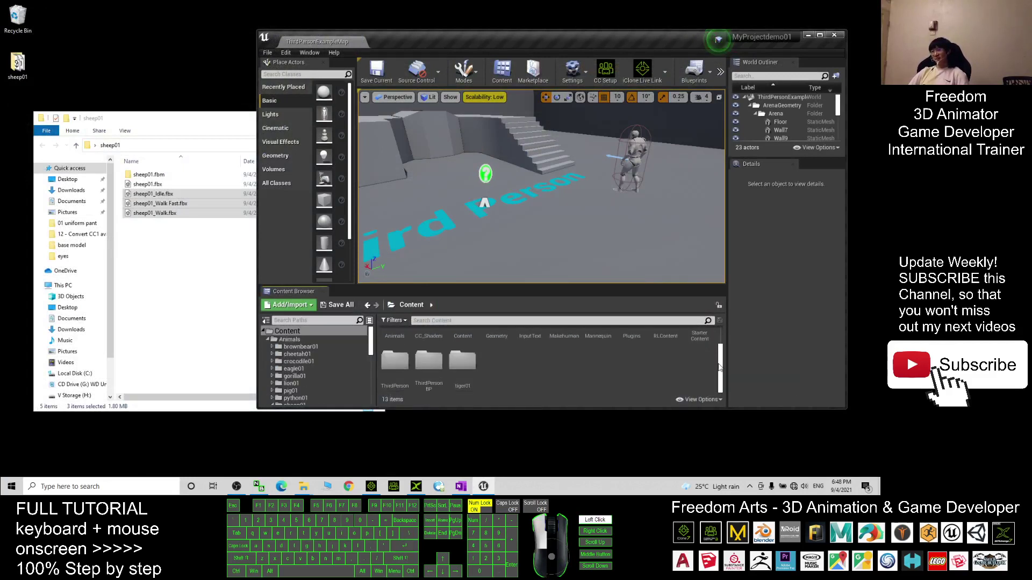
{"action": "left_click", "coordinate": [819, 35]}
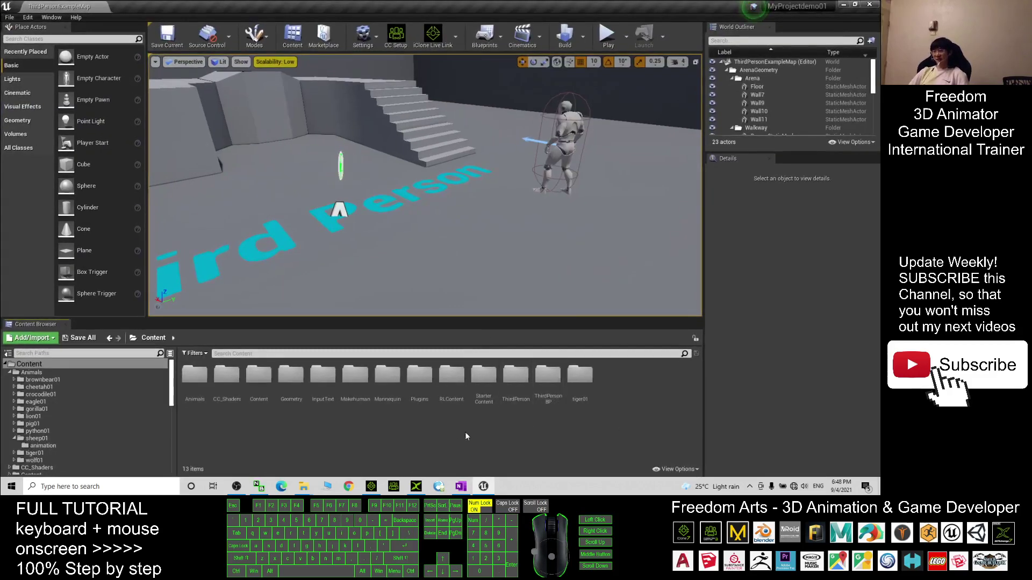
{"action": "double_click", "coordinate": [391, 377]}
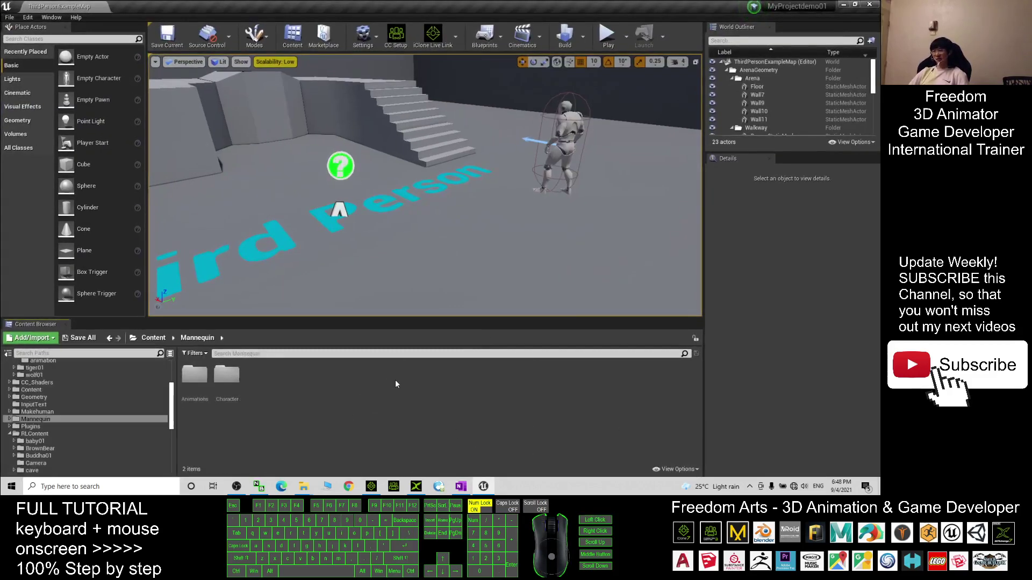
{"action": "double_click", "coordinate": [222, 380]}
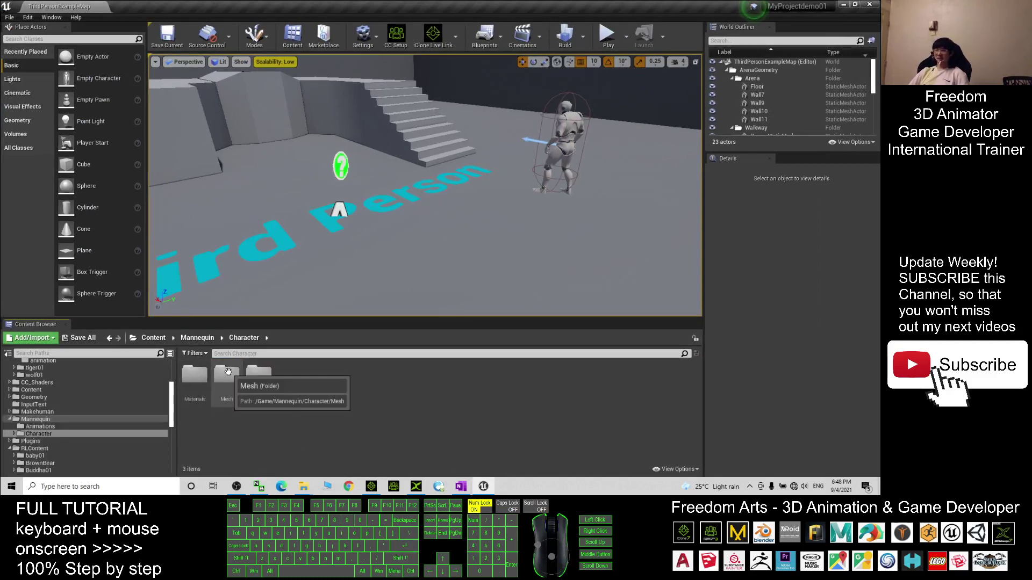
{"action": "left_click", "coordinate": [228, 372]}
{"action": "double_click", "coordinate": [227, 371]}
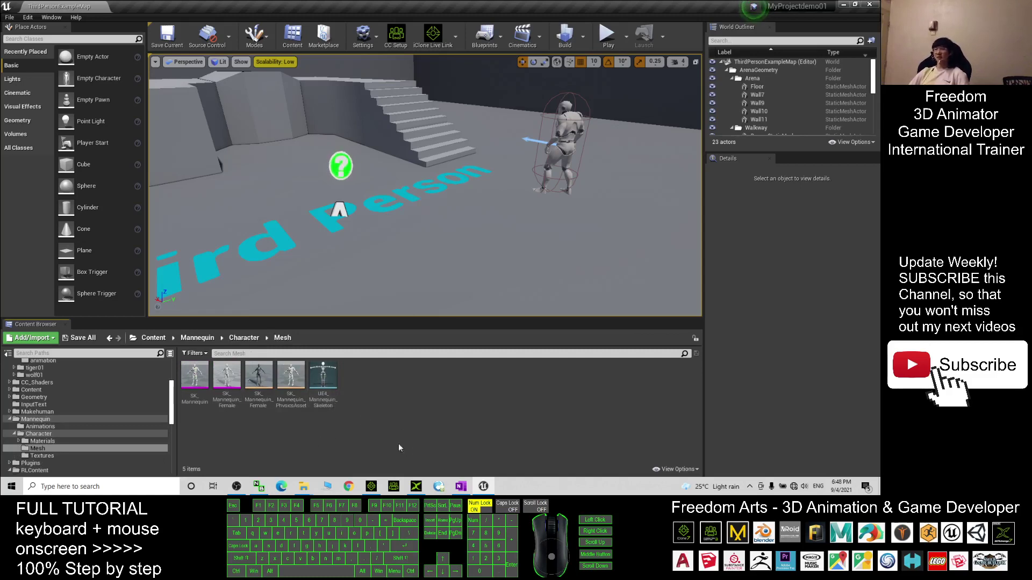
Step: Assign the Humanoid retarget rig to UE4_Mannequin_Skeleton and save it
{"action": "double_click", "coordinate": [323, 377]}
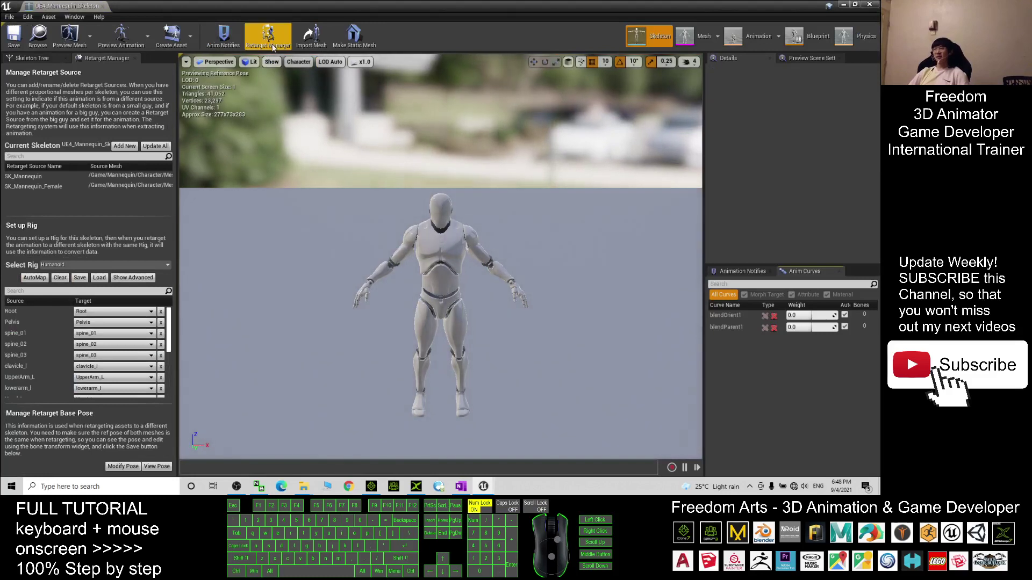
{"action": "left_click", "coordinate": [270, 45]}
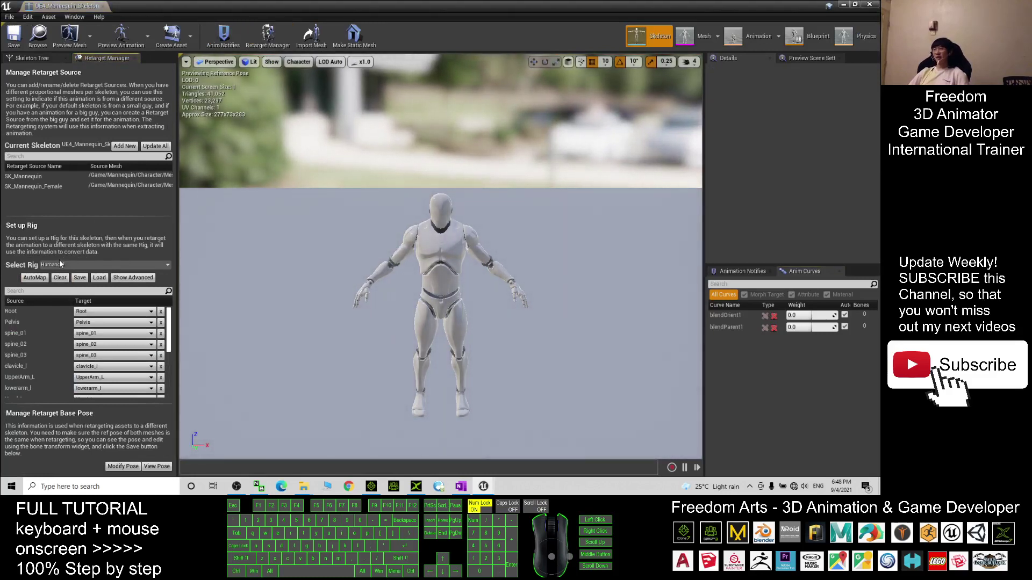
{"action": "left_click", "coordinate": [54, 265]}
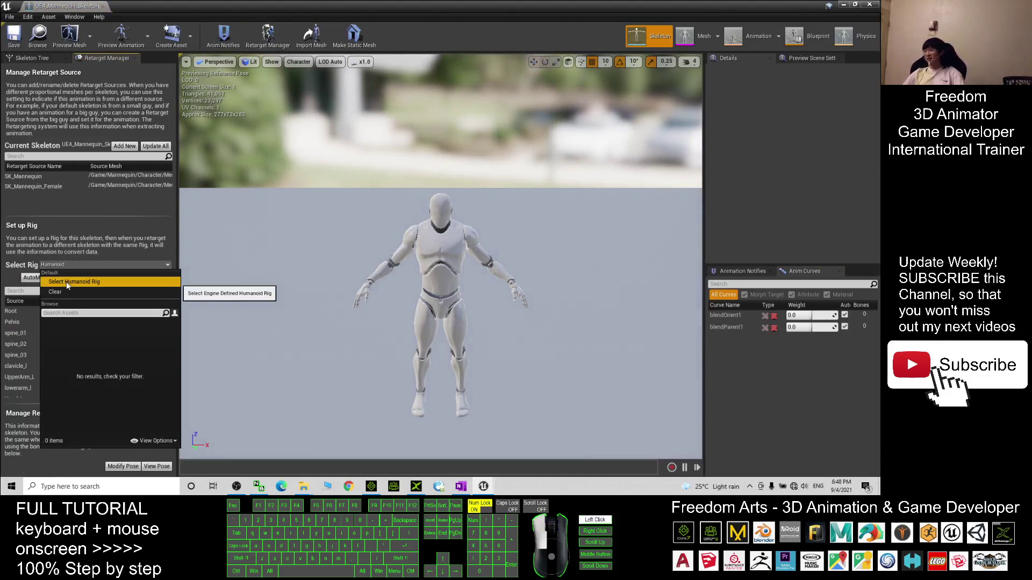
{"action": "left_click", "coordinate": [66, 281]}
{"action": "left_click", "coordinate": [12, 36]}
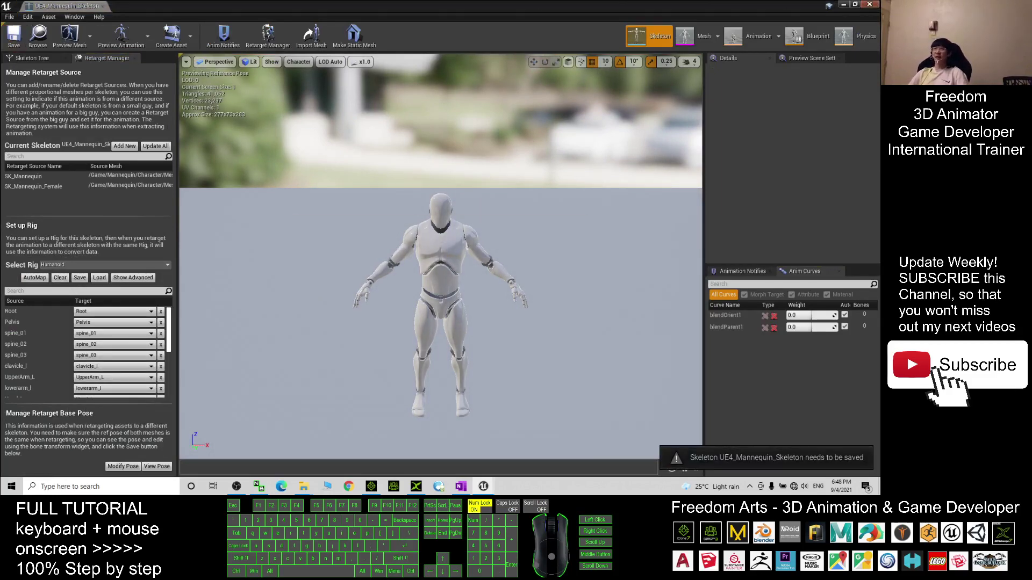
{"action": "left_click", "coordinate": [871, 5]}
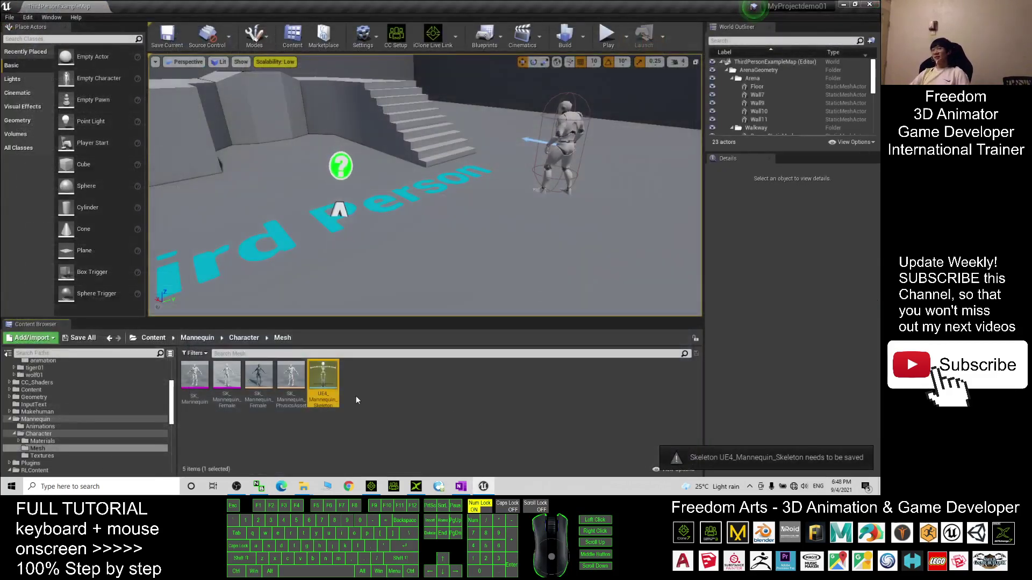
Step: Duplicate ThirdPerson_AnimBP from Mannequin/Animations and retarget it to sheep01_Skeleton
{"action": "left_click", "coordinate": [244, 337]}
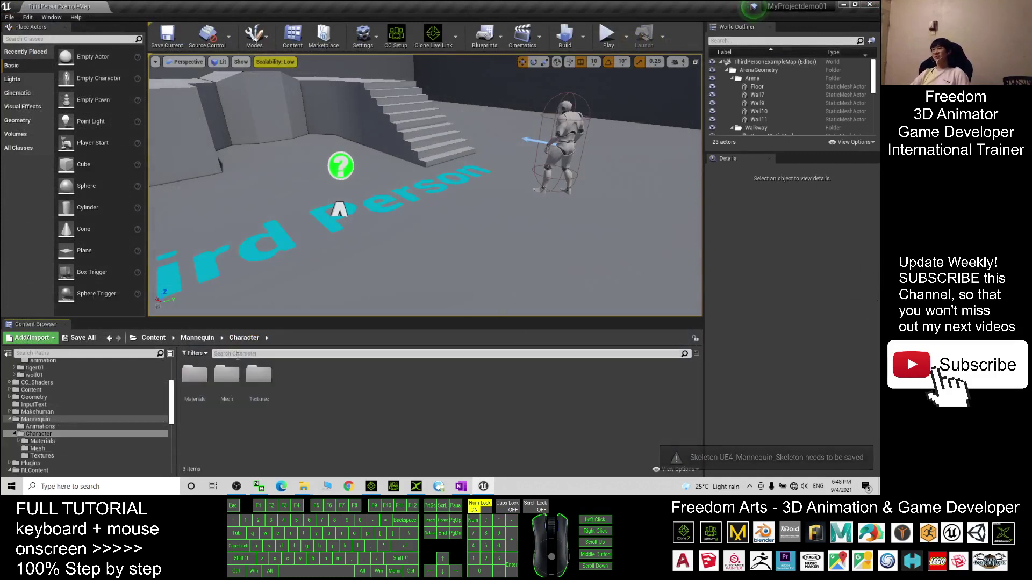
{"action": "left_click", "coordinate": [198, 338]}
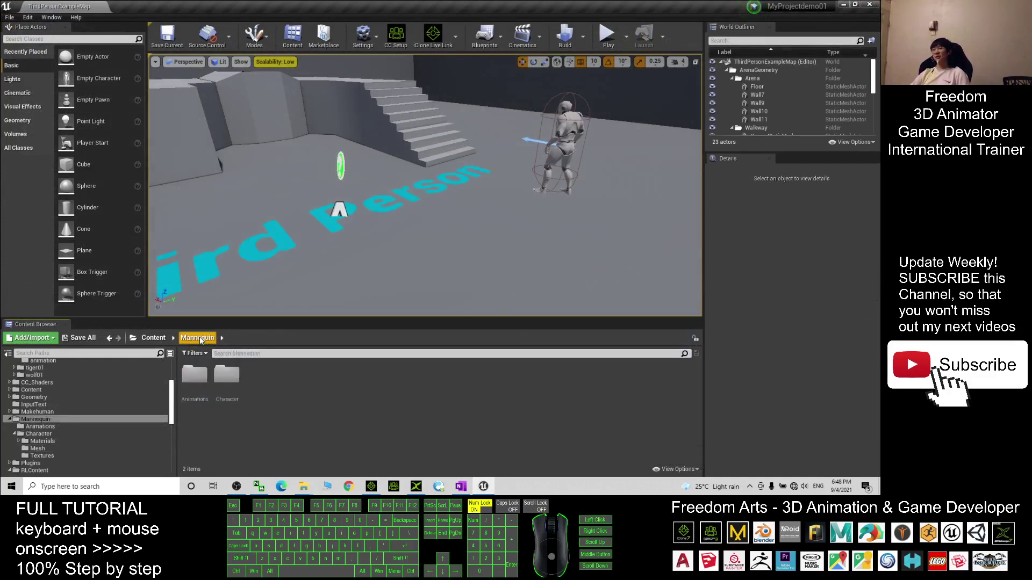
{"action": "double_click", "coordinate": [188, 378]}
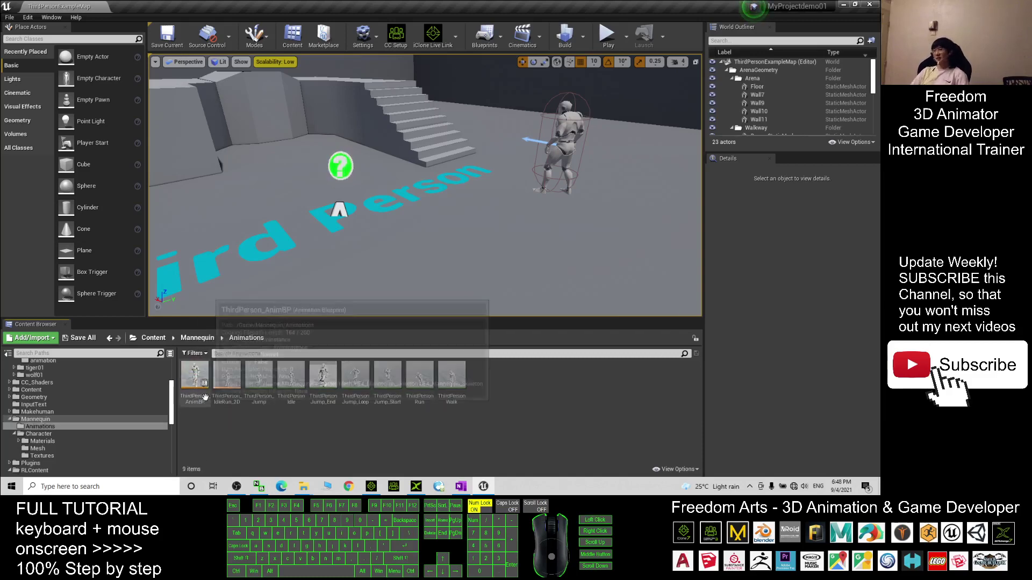
{"action": "right_click", "coordinate": [190, 371]}
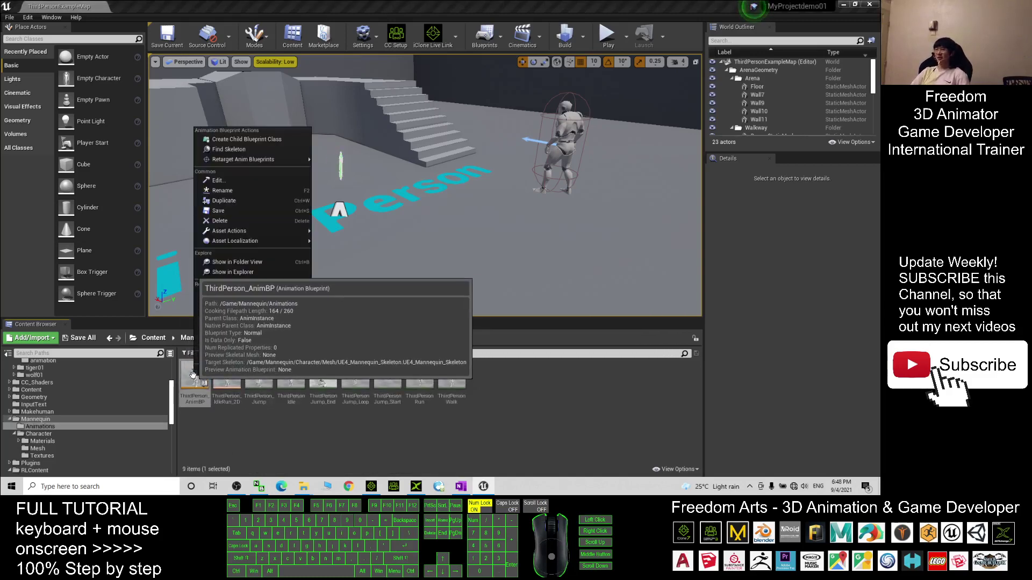
{"action": "mouse_move", "coordinate": [258, 162]}
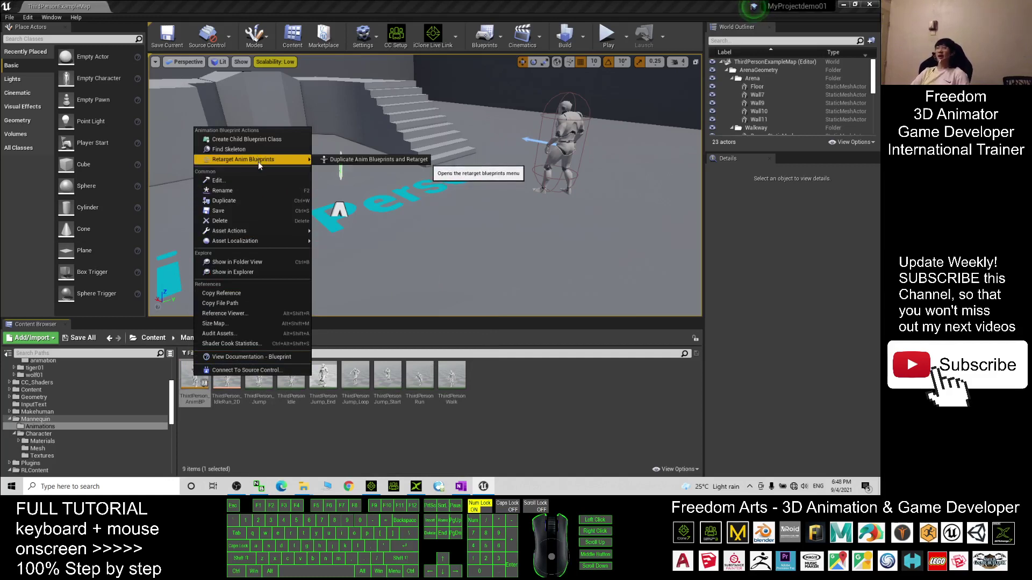
{"action": "left_click", "coordinate": [348, 160]}
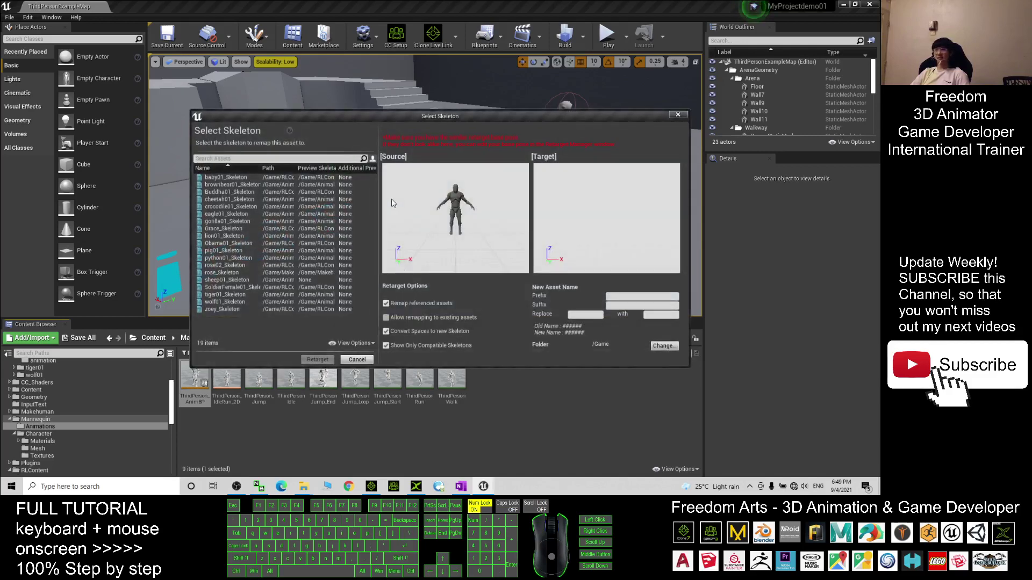
{"action": "left_click", "coordinate": [251, 179]}
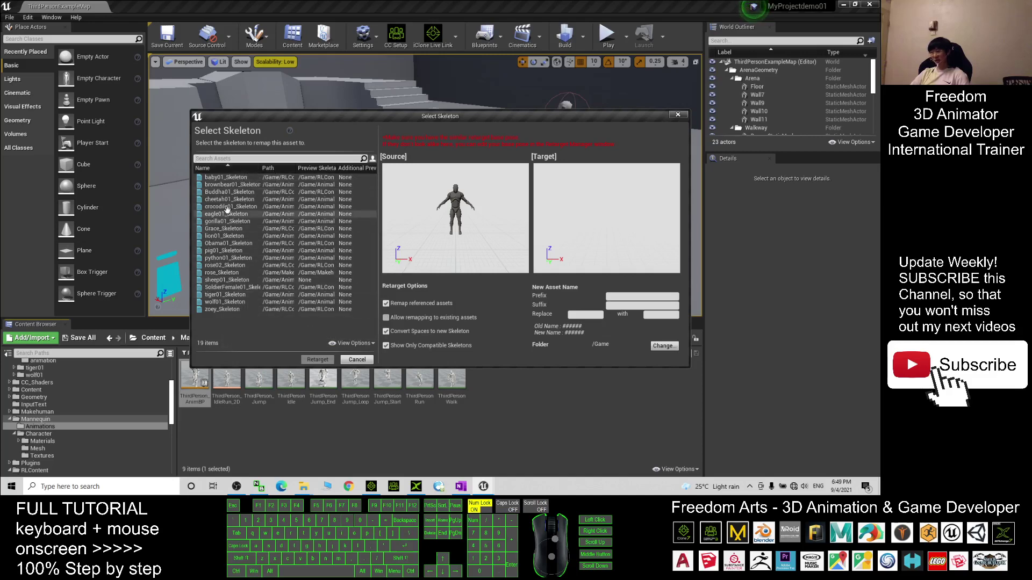
{"action": "left_click", "coordinate": [222, 280]}
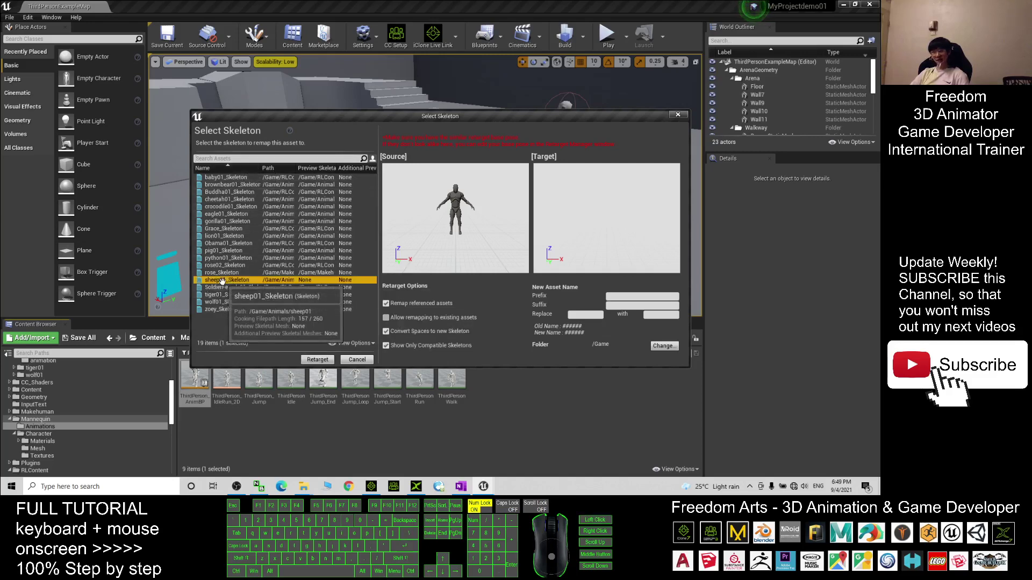
{"action": "left_click", "coordinate": [311, 360]}
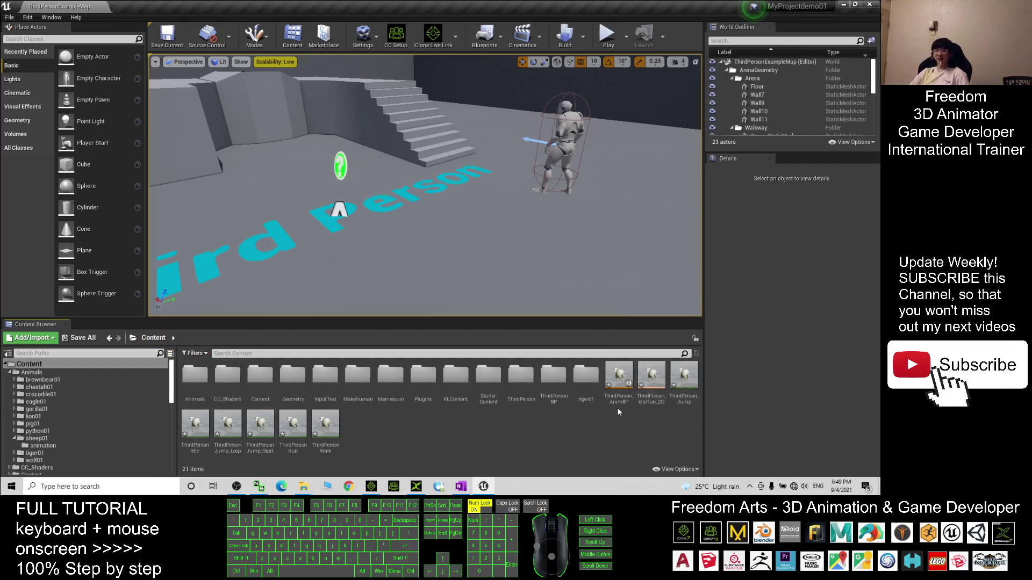
Step: Rename the retargeted blueprint copy to ThirdPerson_AnimBP_sheep01
{"action": "left_click", "coordinate": [621, 391]}
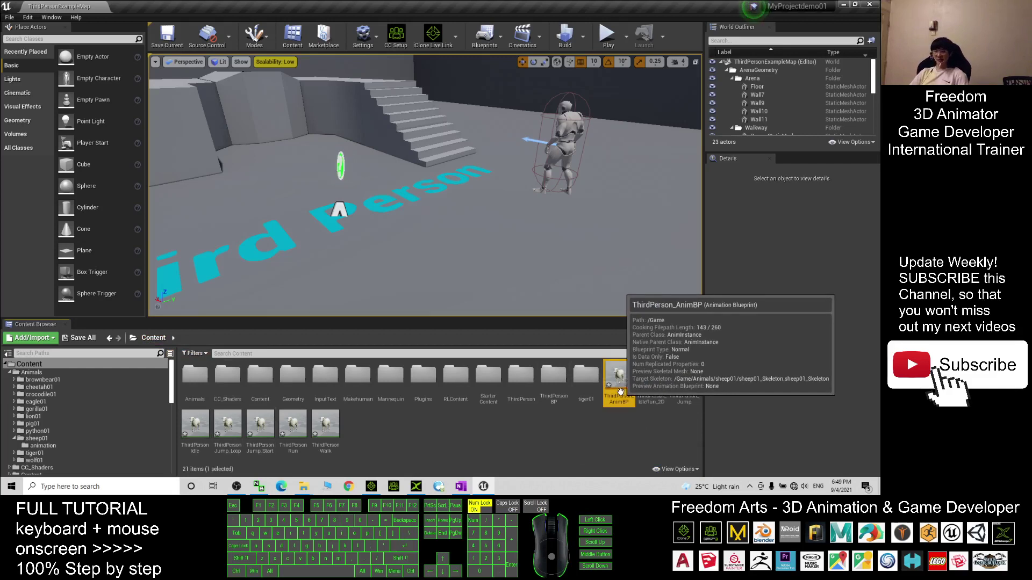
{"action": "key", "text": "F2"}
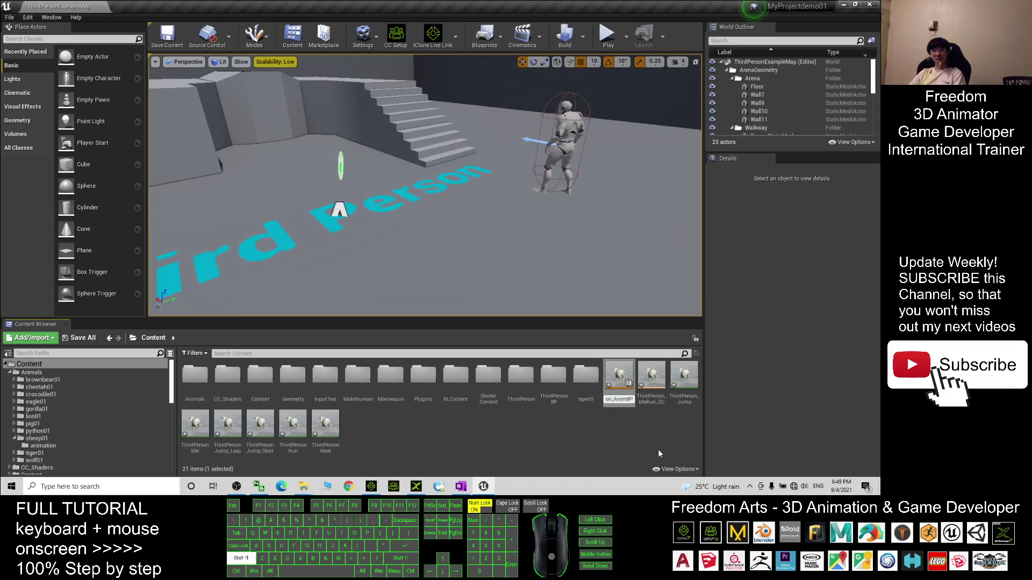
{"action": "type", "text": "_"}
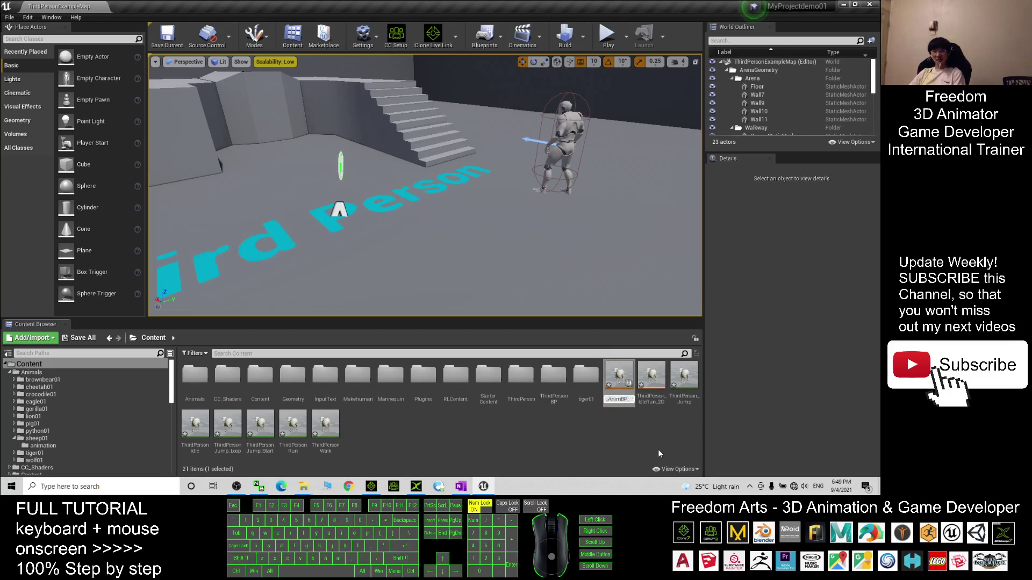
{"action": "type", "text": "sheep01"}
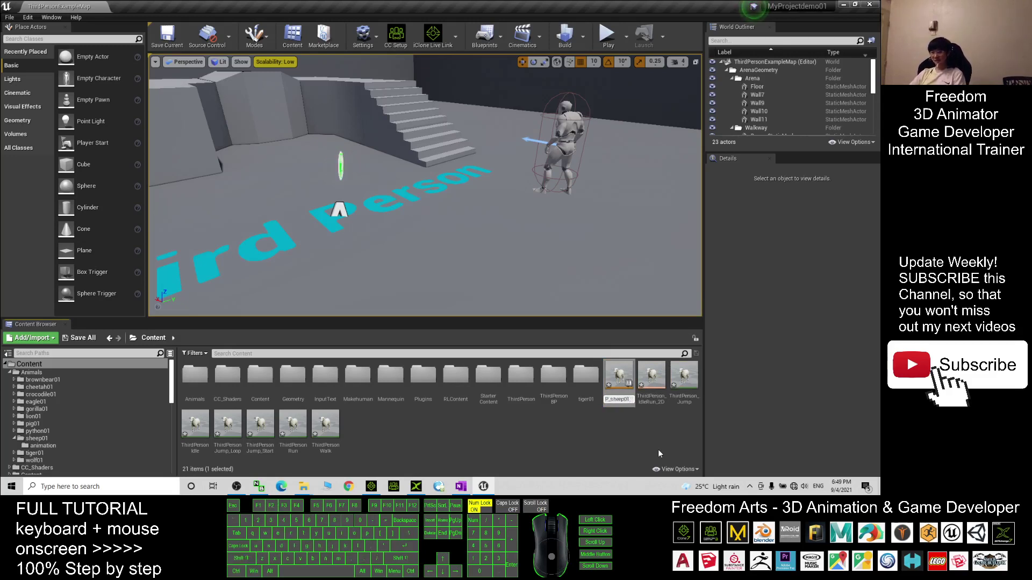
{"action": "key", "text": "Return"}
Step: Move the eight retargeted assets into Animals/sheep01/animation and open that folder
{"action": "left_click", "coordinate": [641, 444]}
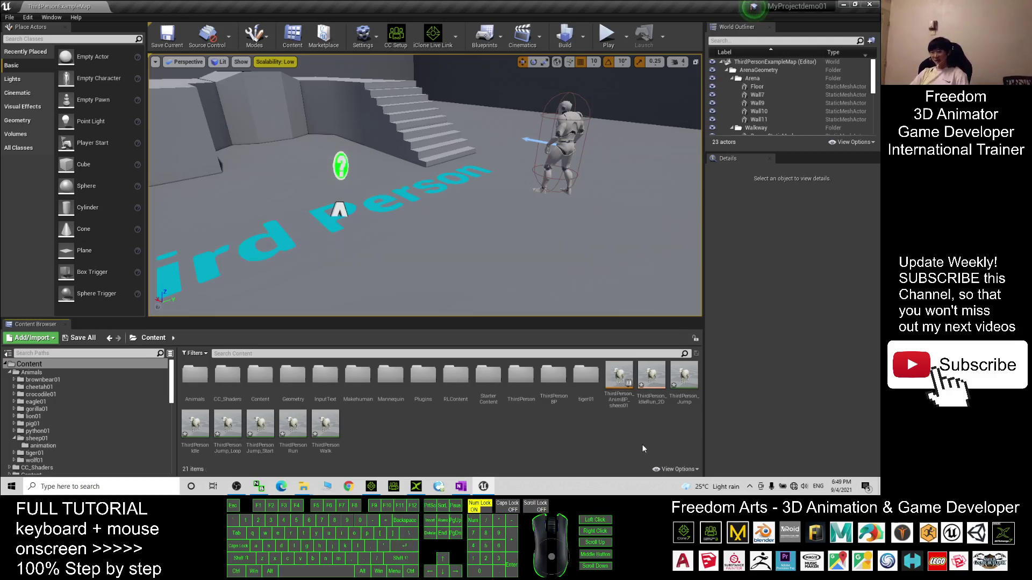
{"action": "left_click", "coordinate": [619, 377]}
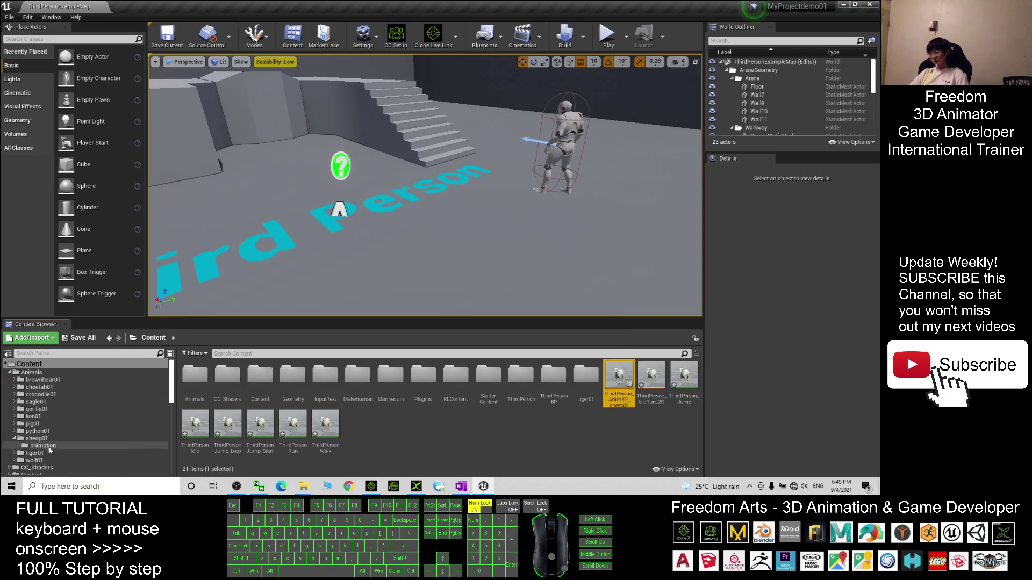
{"action": "left_click", "coordinate": [8, 354]}
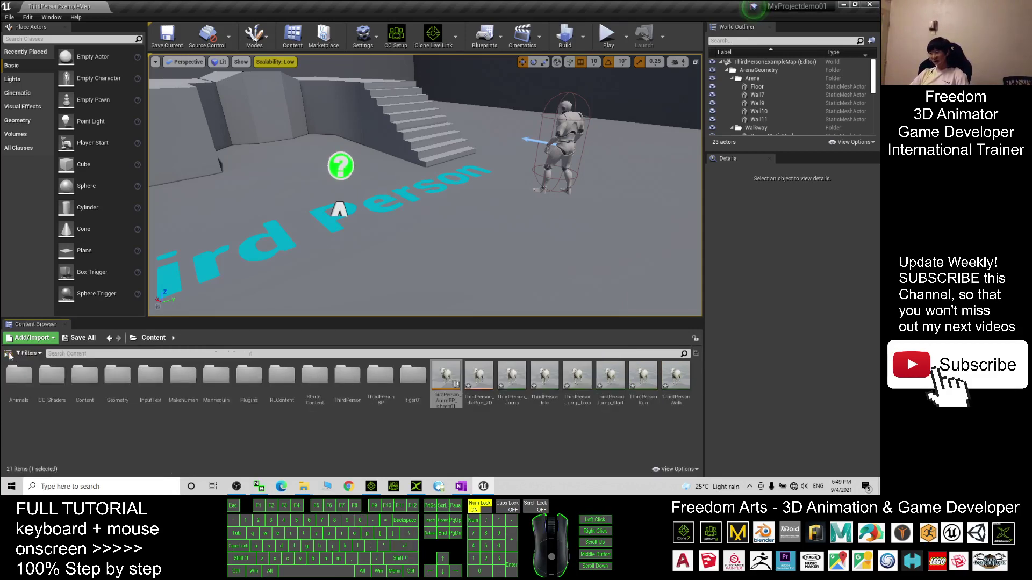
{"action": "left_click", "coordinate": [8, 354]}
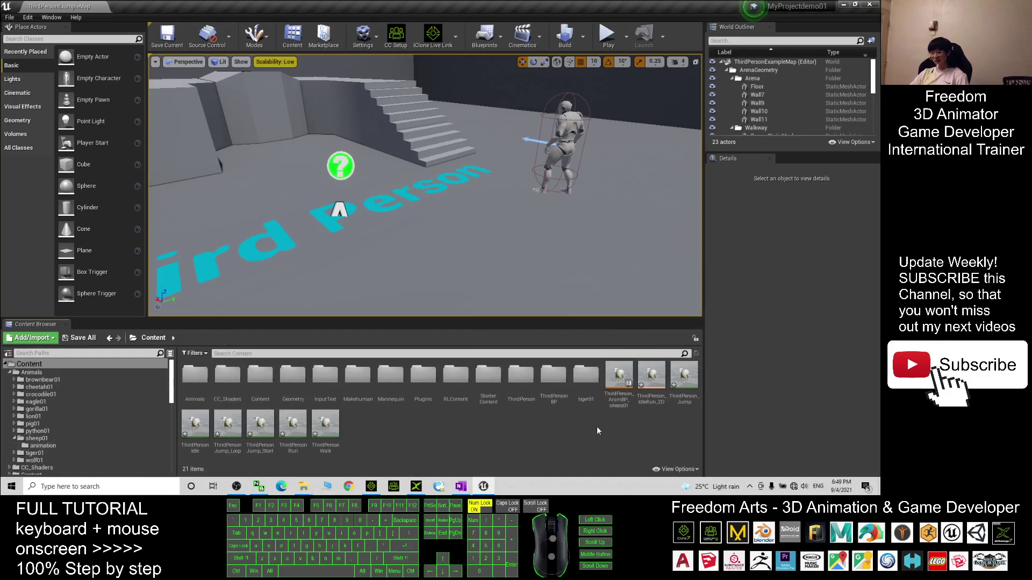
{"action": "left_click", "coordinate": [611, 401]}
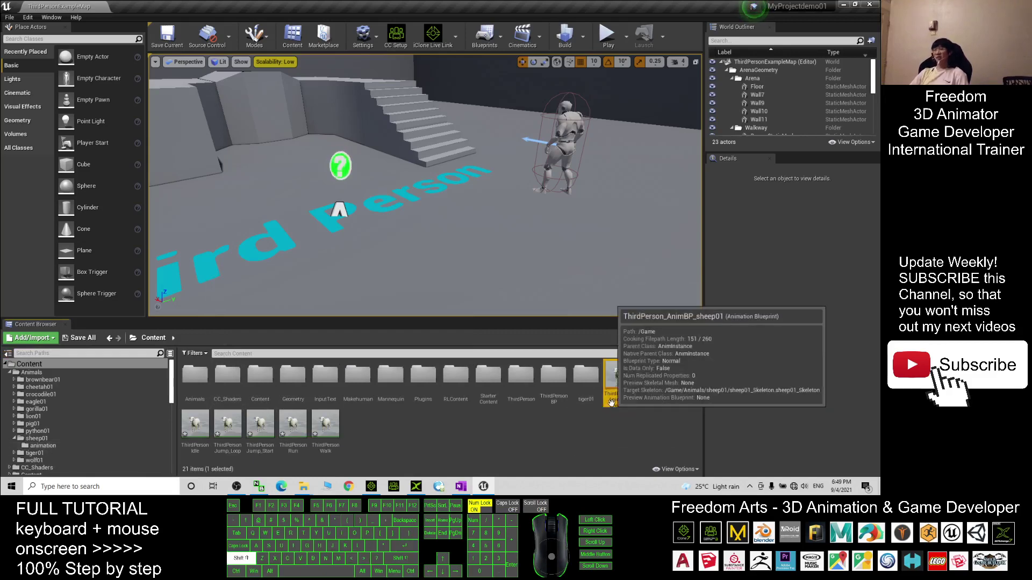
{"action": "left_click", "coordinate": [325, 425], "text": "shift"}
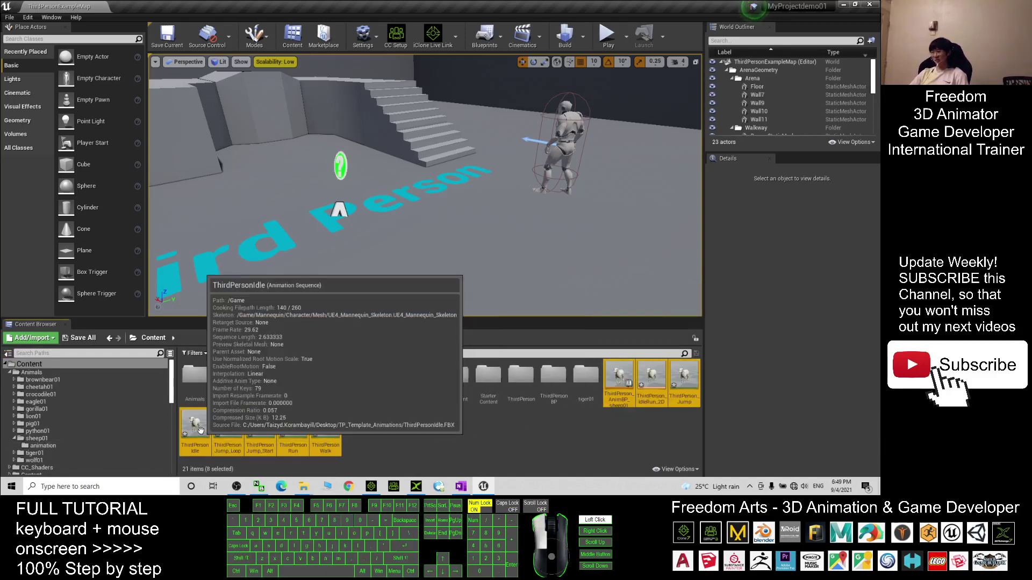
{"action": "left_click_drag", "start_coordinate": [200, 429], "coordinate": [49, 447]}
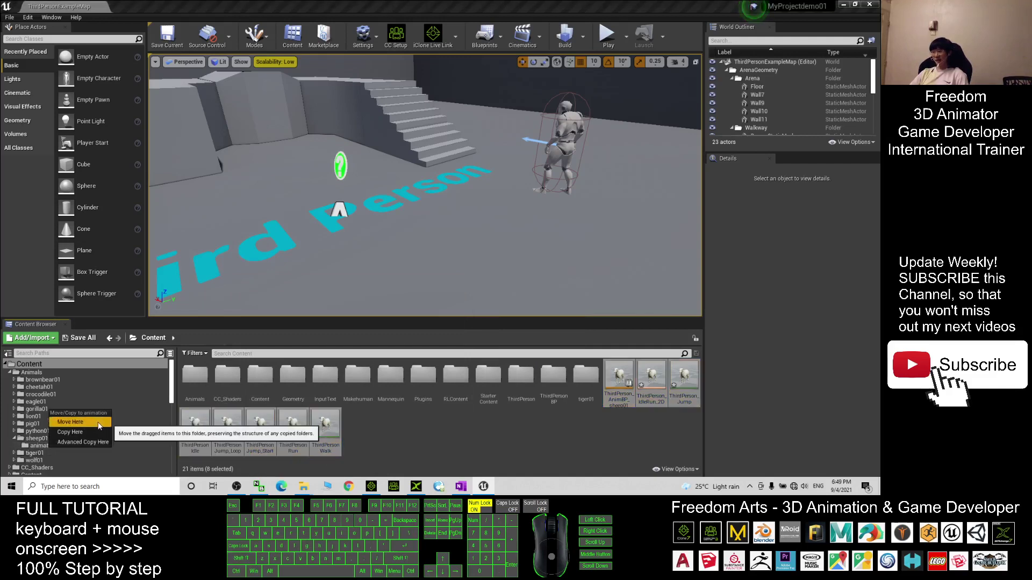
{"action": "left_click", "coordinate": [70, 422]}
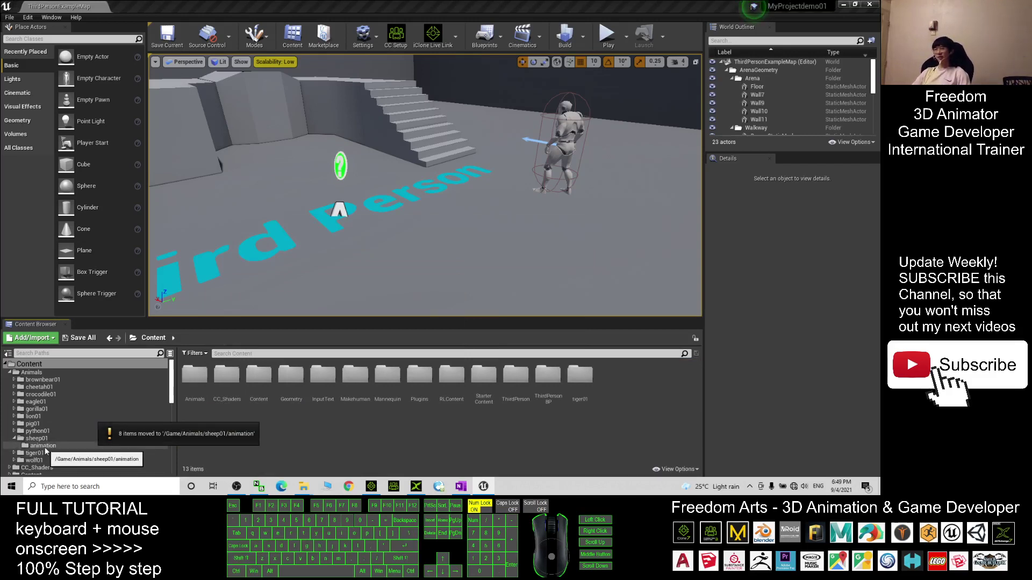
{"action": "left_click", "coordinate": [59, 446]}
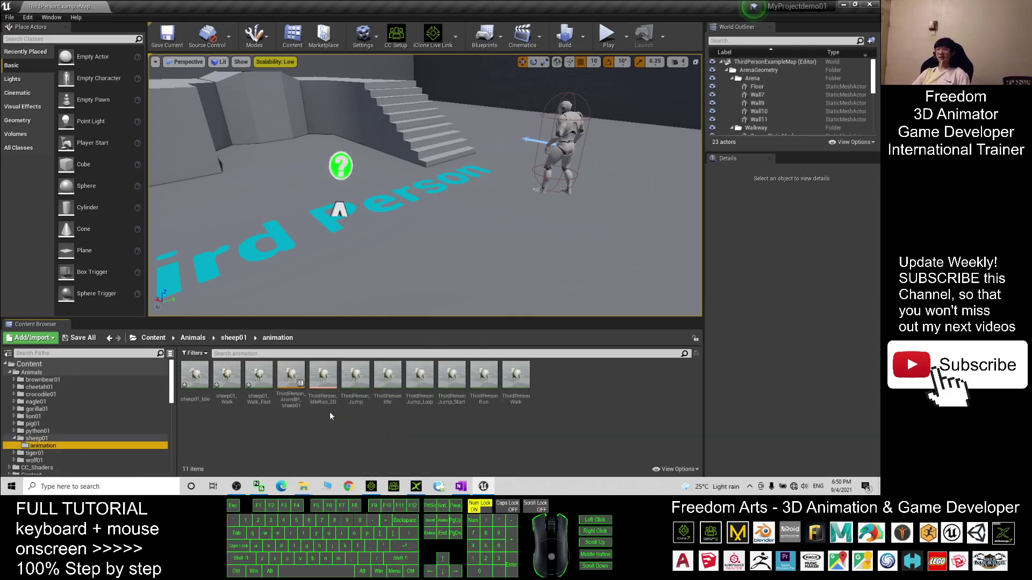
Step: In ThirdPerson_IdleRun_2D, replace the idle, walk and run samples with sheep01_Idle, sheep01_Walk, sheep01_Walk_Fast
{"action": "double_click", "coordinate": [323, 391]}
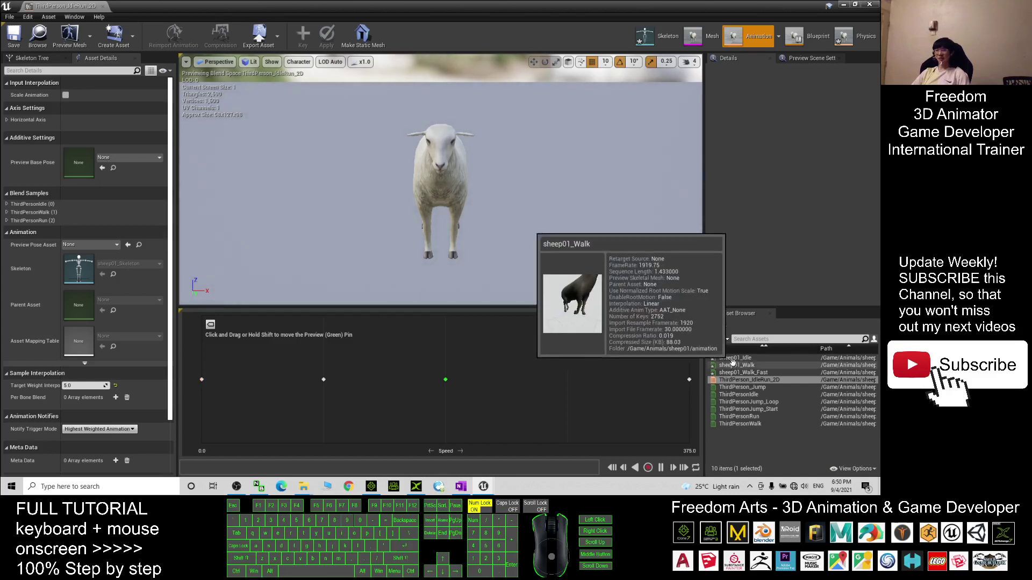
{"action": "left_click_drag", "start_coordinate": [732, 358], "coordinate": [203, 381]}
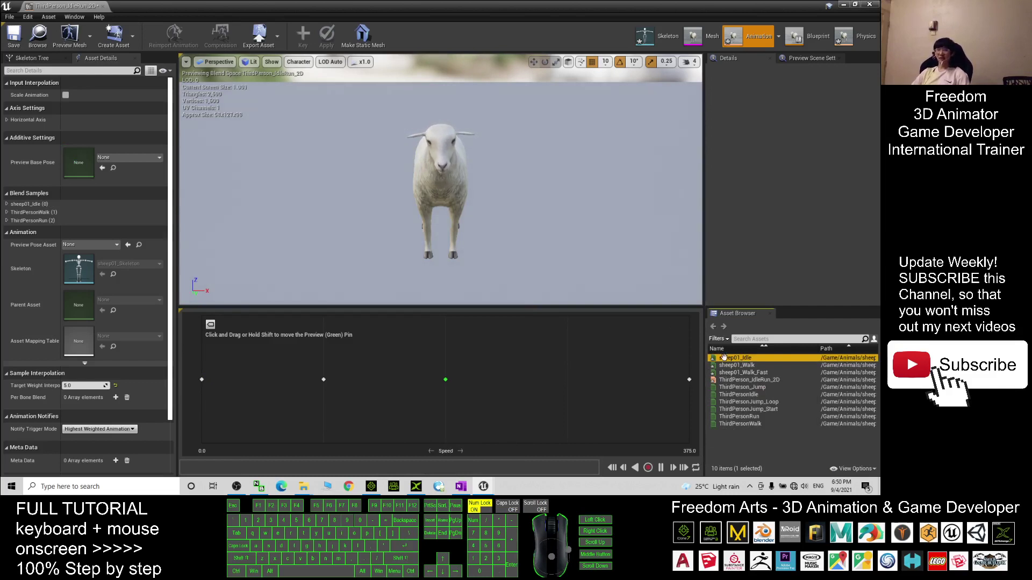
{"action": "left_click_drag", "start_coordinate": [735, 365], "coordinate": [324, 380]}
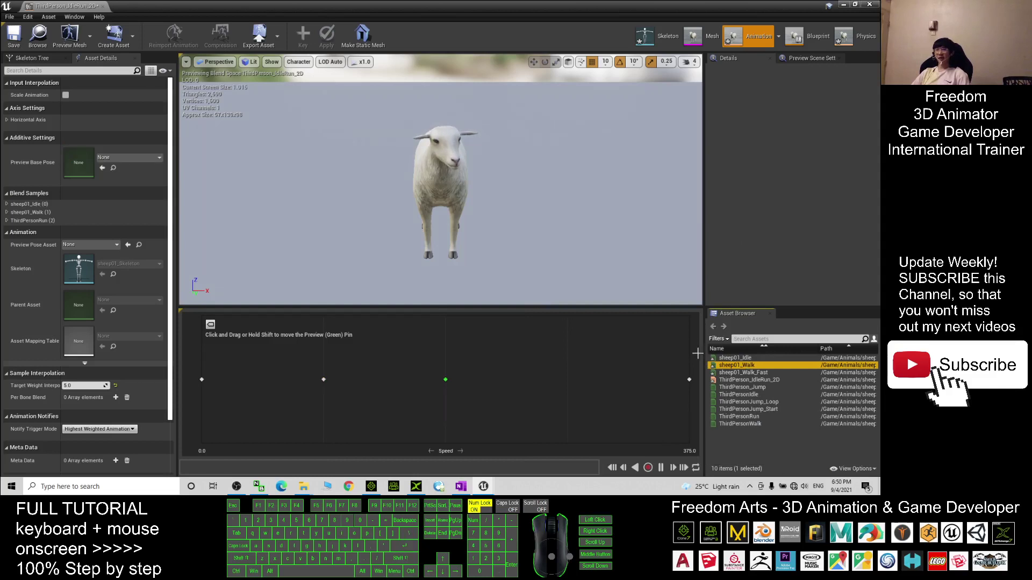
{"action": "left_click_drag", "start_coordinate": [743, 372], "coordinate": [686, 381]}
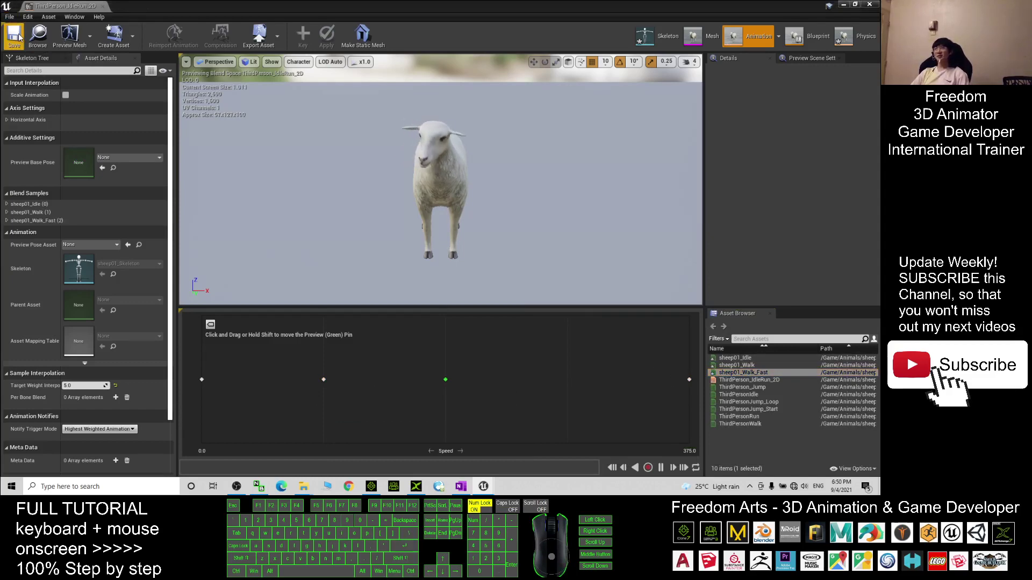
{"action": "left_click", "coordinate": [870, 5]}
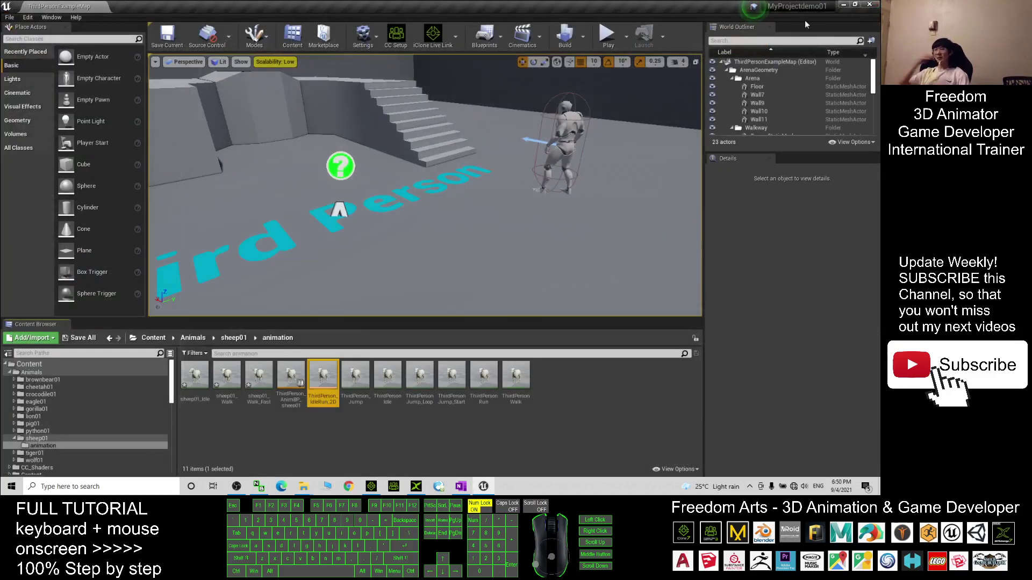
Step: Browse from Content into ThirdPersonBP/Blueprints and bring up ThirdPersonCharacter's context menu
{"action": "left_click", "coordinate": [153, 337]}
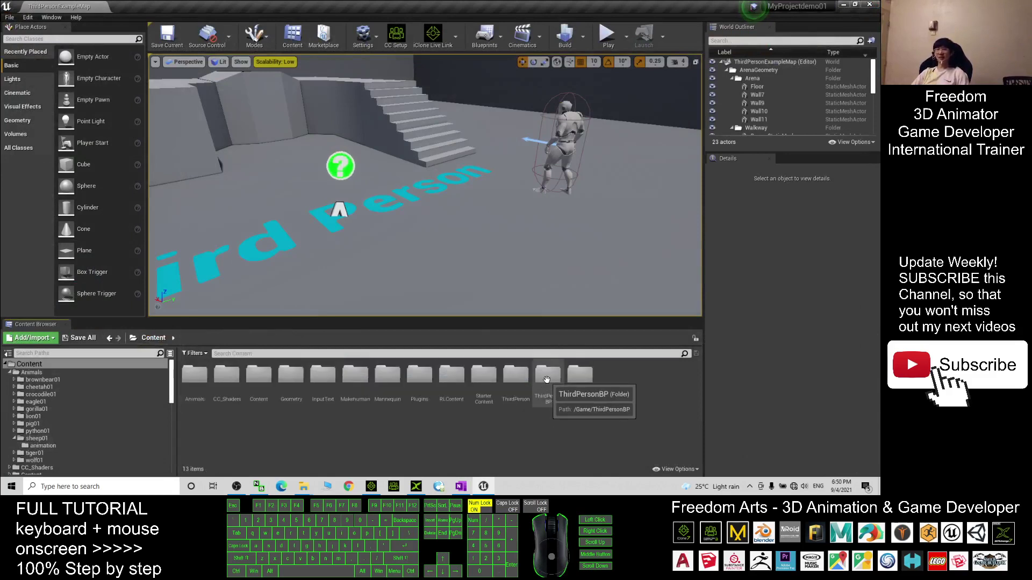
{"action": "double_click", "coordinate": [548, 375]}
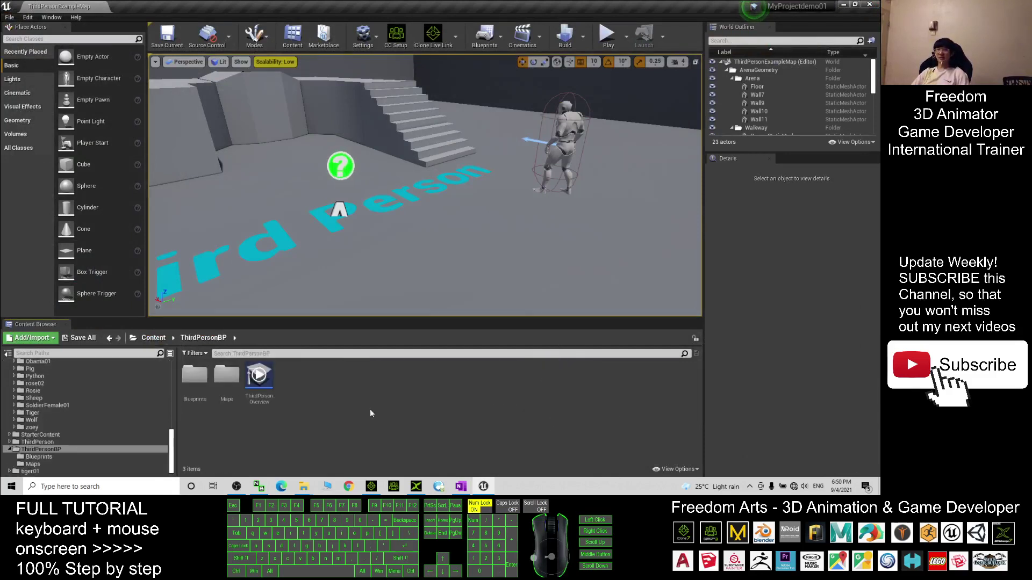
{"action": "double_click", "coordinate": [191, 375]}
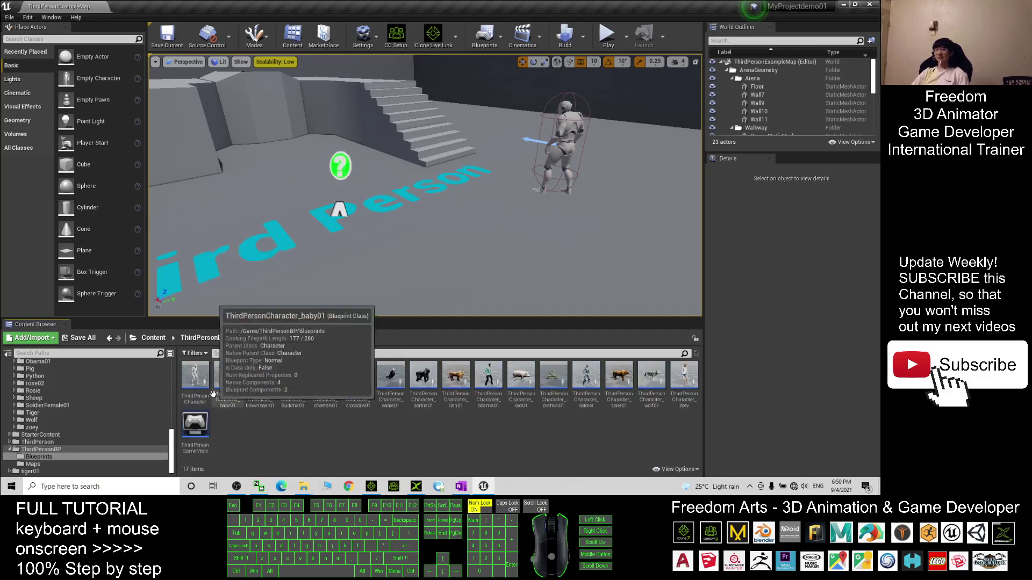
{"action": "left_click", "coordinate": [182, 379]}
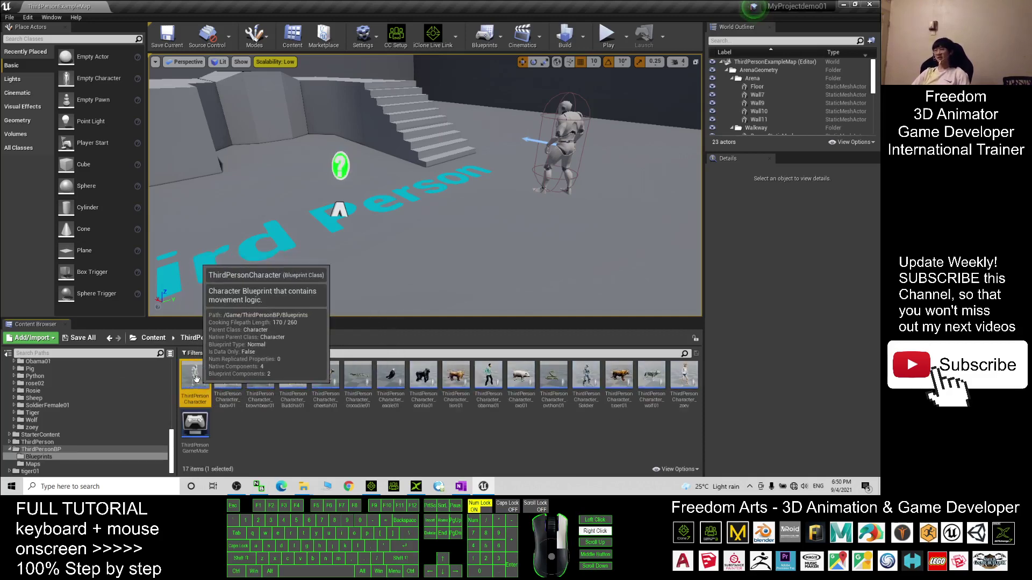
{"action": "right_click", "coordinate": [195, 379]}
Step: Duplicate ThirdPersonCharacter and rename the copy ThirdPersonCharacter_sheep01
{"action": "left_click", "coordinate": [227, 195]}
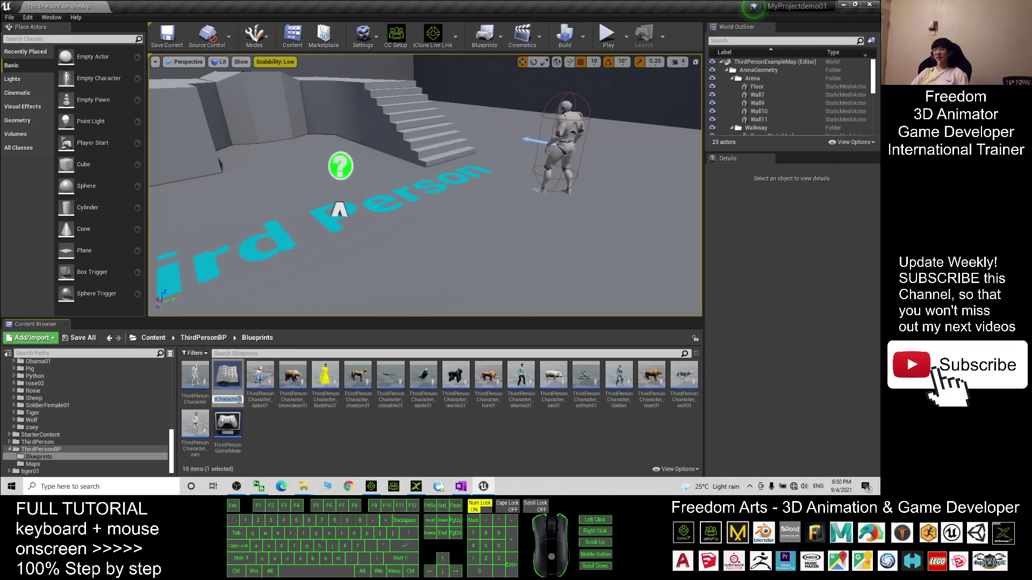
{"action": "left_click", "coordinate": [239, 400]}
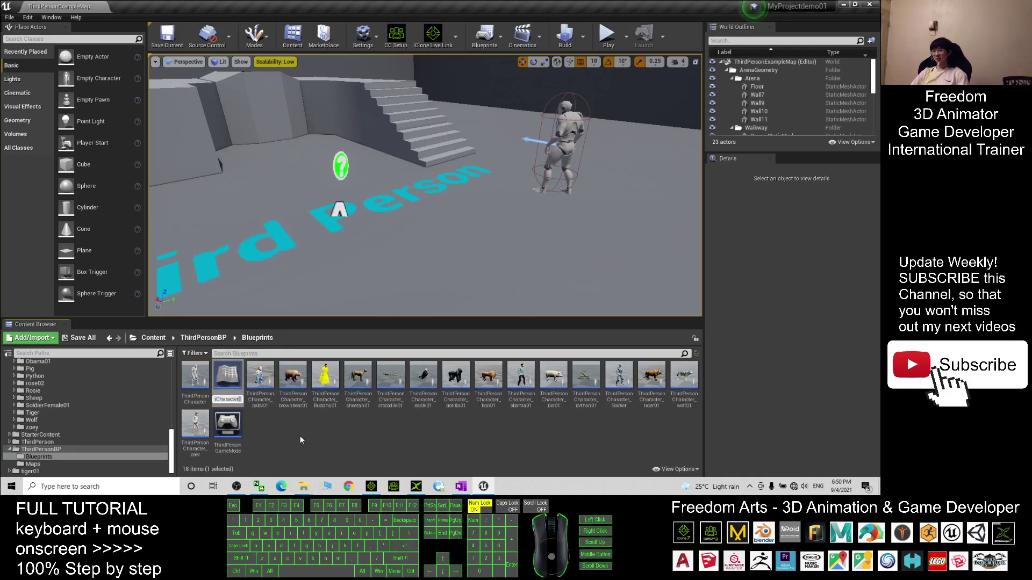
{"action": "key", "text": "BackSpace"}
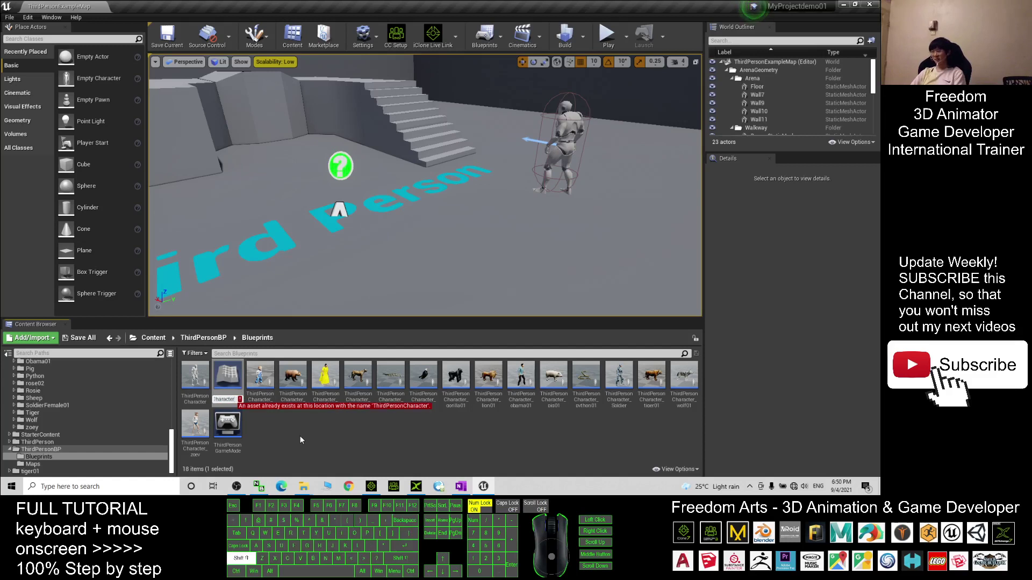
{"action": "type", "text": "_sheep01"}
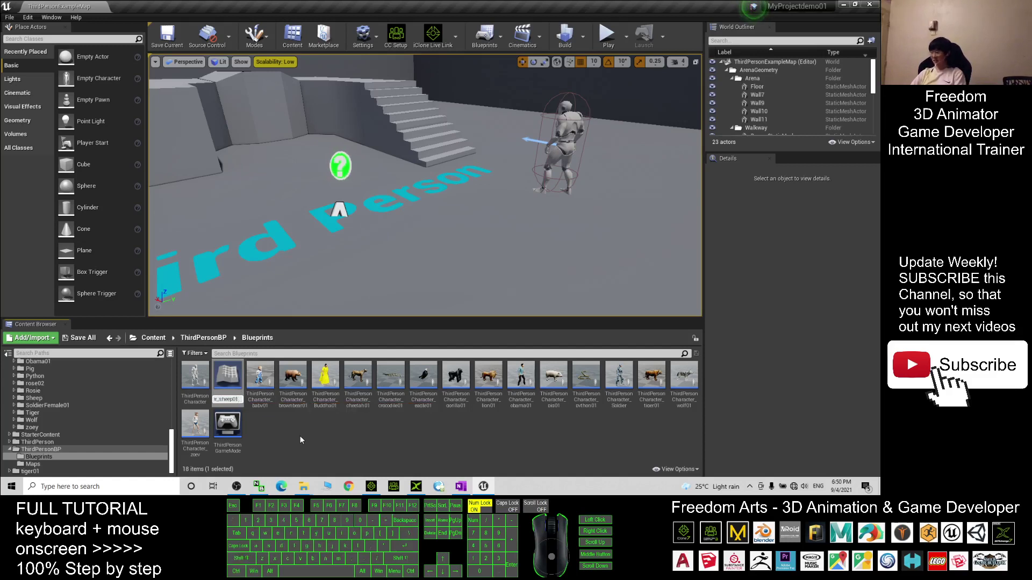
{"action": "key", "text": "Return"}
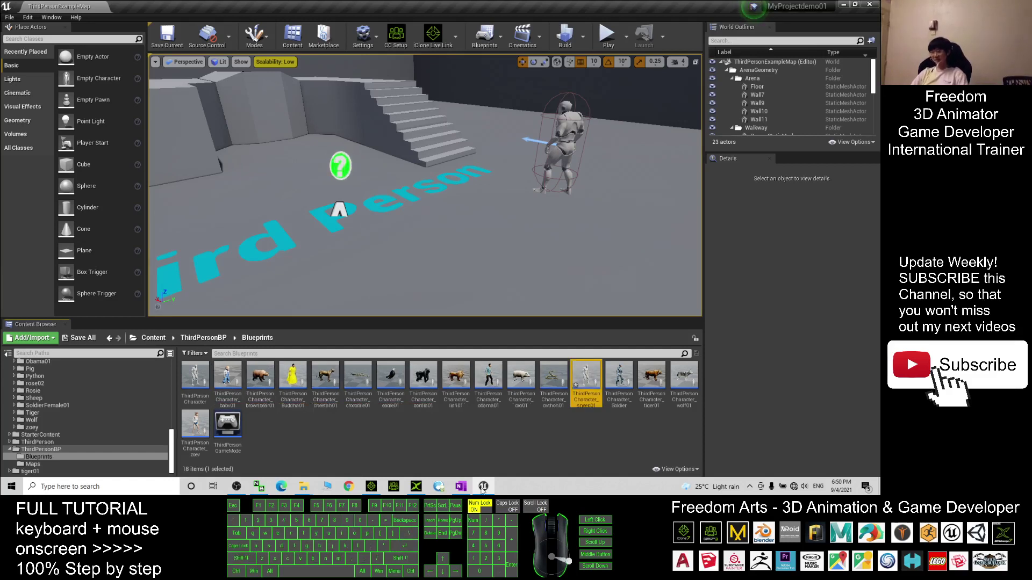
Step: Open ThirdPersonCharacter_sheep01 and set its mesh component's skeletal mesh to sheep01
{"action": "double_click", "coordinate": [595, 379]}
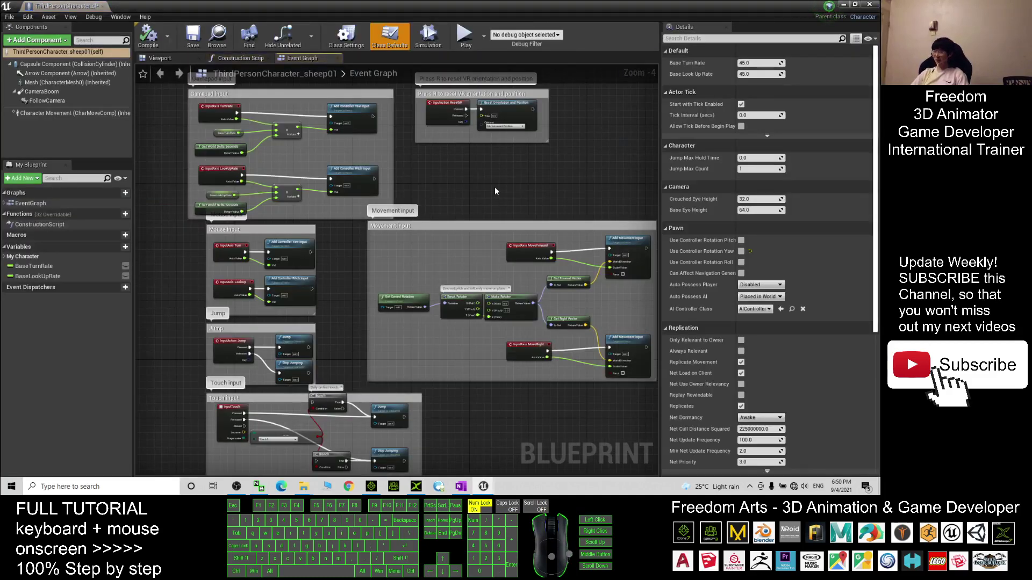
{"action": "left_click", "coordinate": [48, 82]}
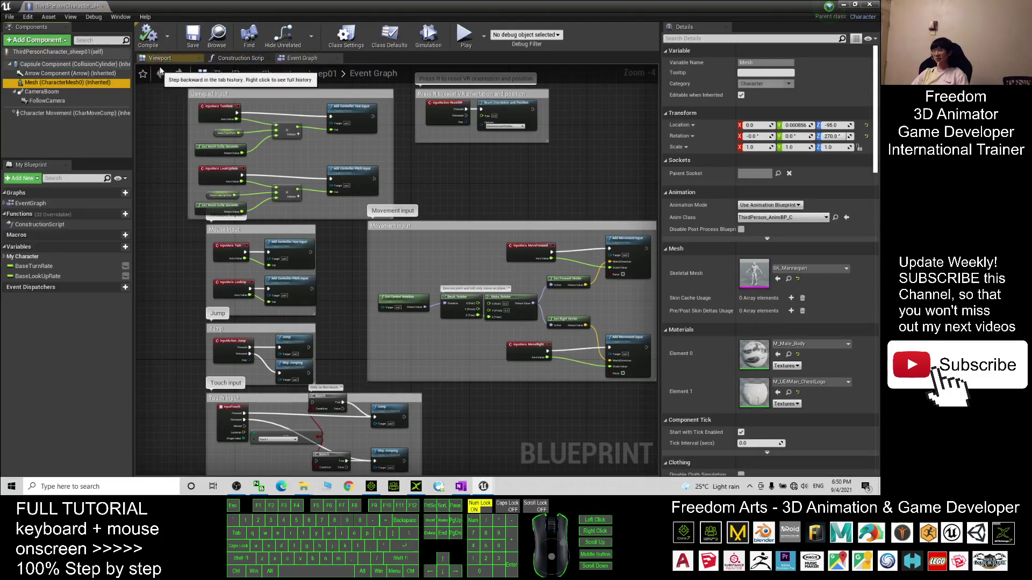
{"action": "left_click", "coordinate": [162, 59]}
{"action": "scroll", "coordinate": [460, 195], "scroll_direction": "up", "scroll_amount": 3}
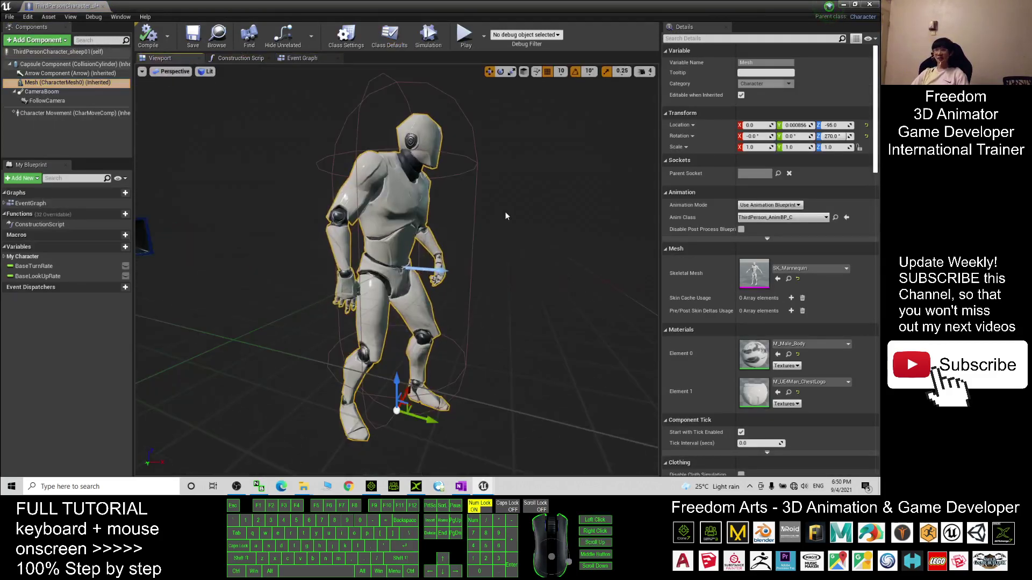
{"action": "left_click", "coordinate": [813, 268]}
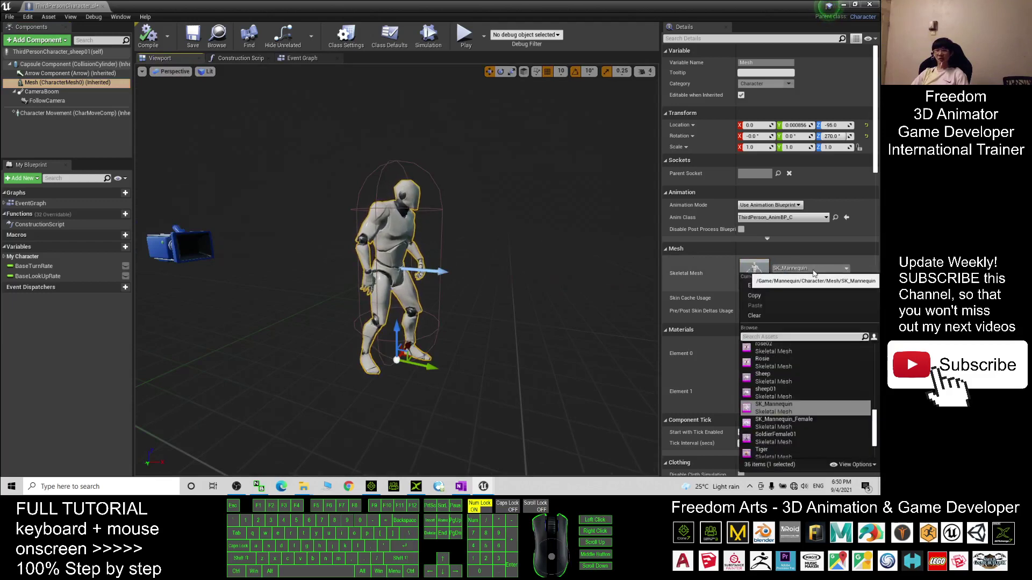
{"action": "left_click", "coordinate": [765, 390]}
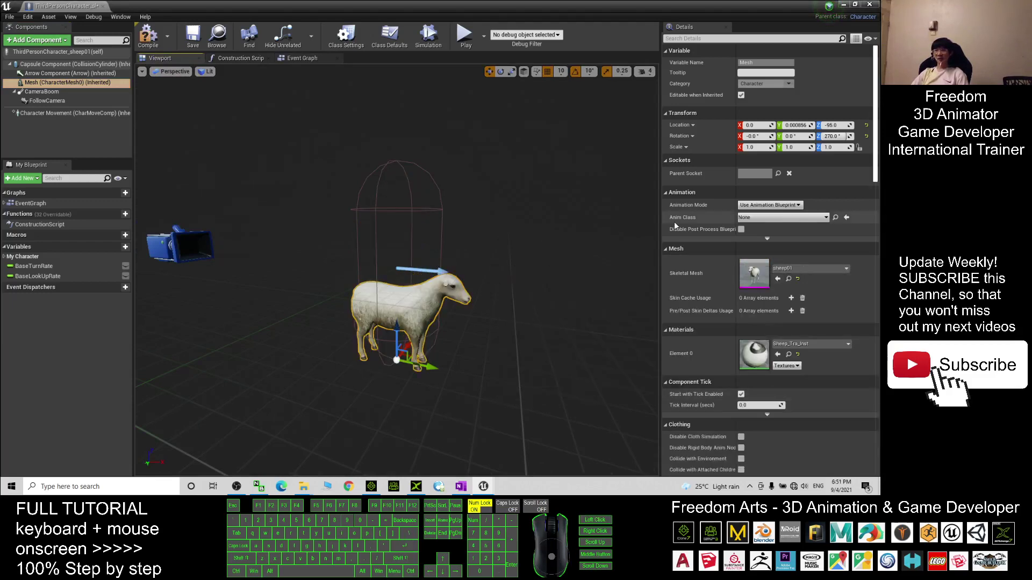
Step: Set the animation class to ThirdPerson_AnimBP_sheep01, then compile and save the blueprint
{"action": "left_click", "coordinate": [757, 219]}
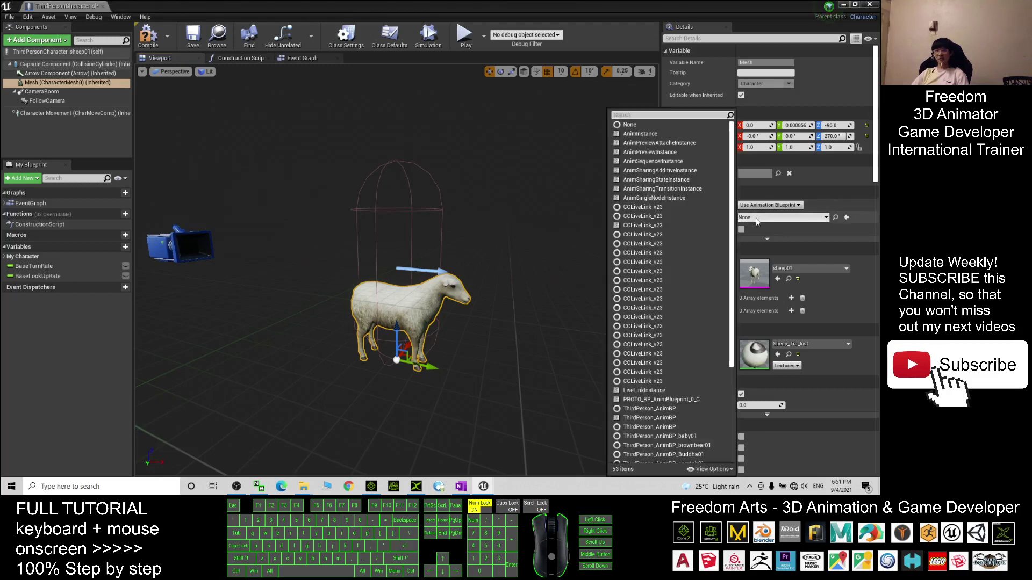
{"action": "scroll", "coordinate": [711, 354], "scroll_direction": "down", "scroll_amount": 3}
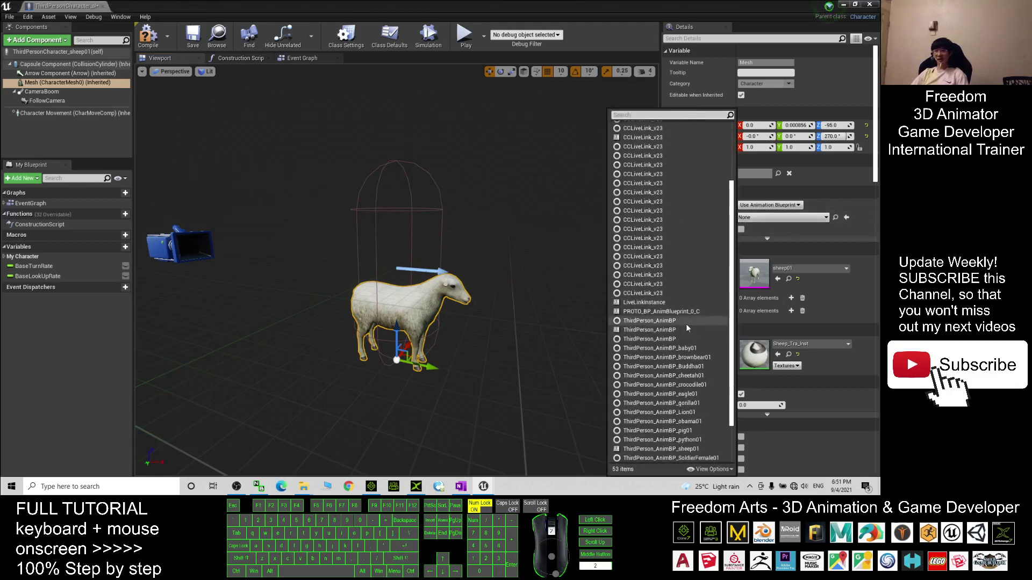
{"action": "scroll", "coordinate": [687, 326], "scroll_direction": "down", "scroll_amount": 2}
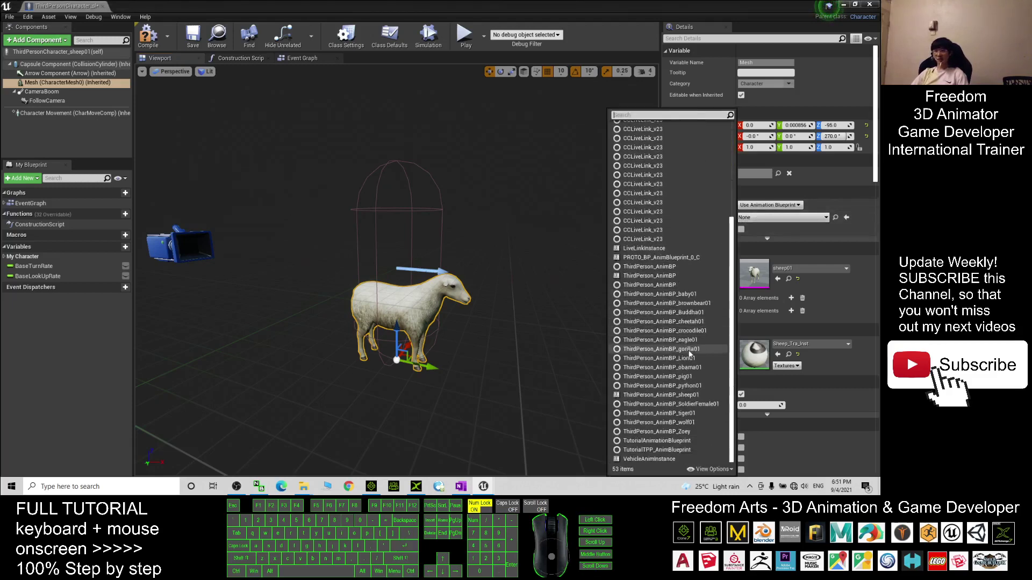
{"action": "left_click", "coordinate": [689, 396]}
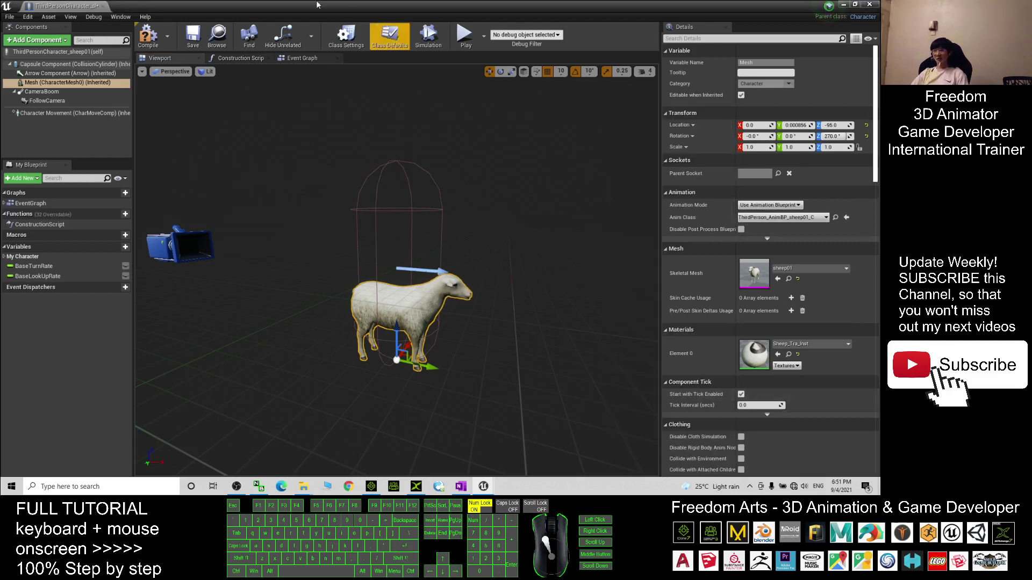
{"action": "left_click", "coordinate": [145, 37]}
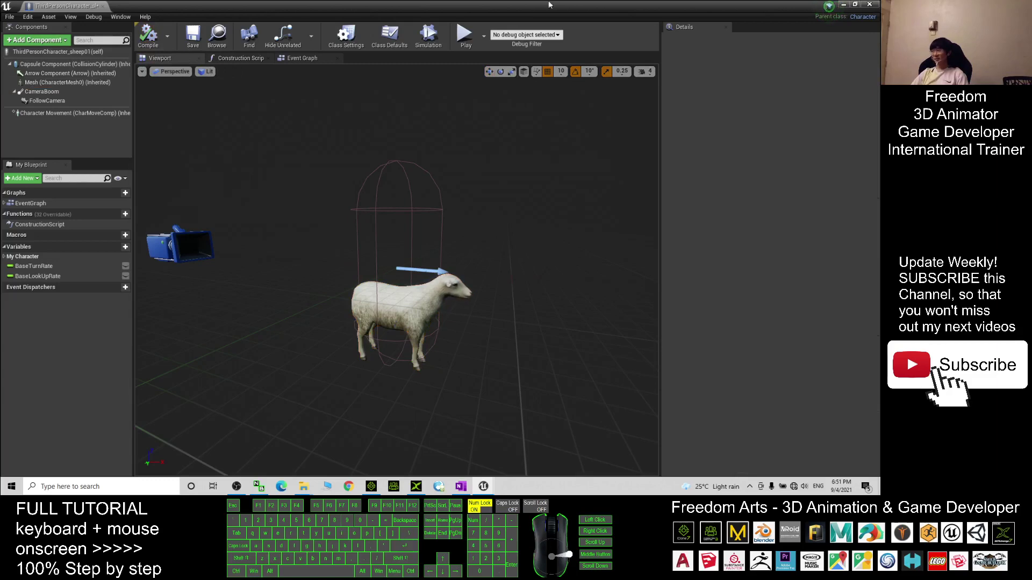
{"action": "left_click", "coordinate": [193, 35]}
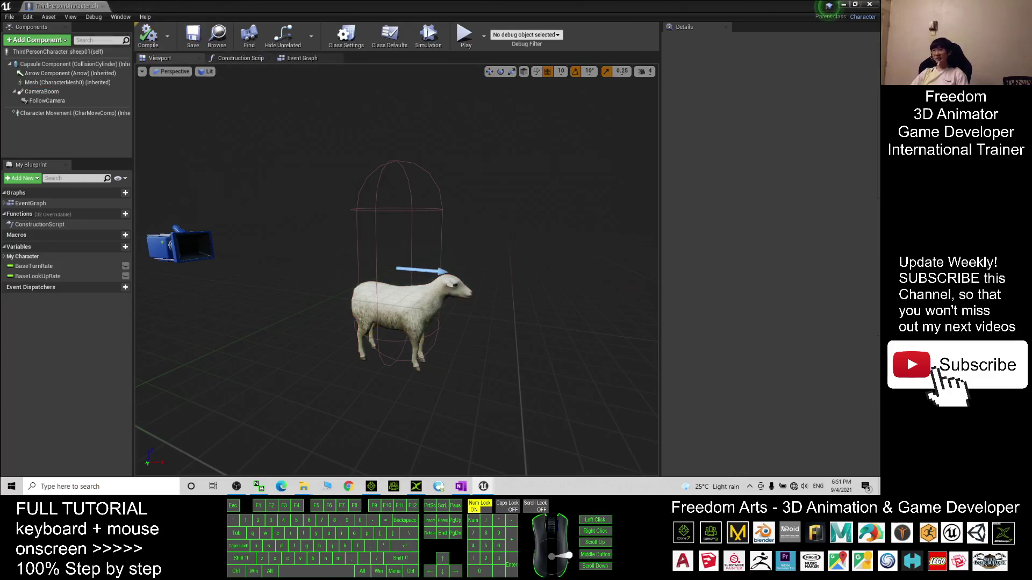
Step: Close the blueprint editor and delete the default ThirdPersonCharacter mannequin from the level
{"action": "left_click", "coordinate": [873, 5]}
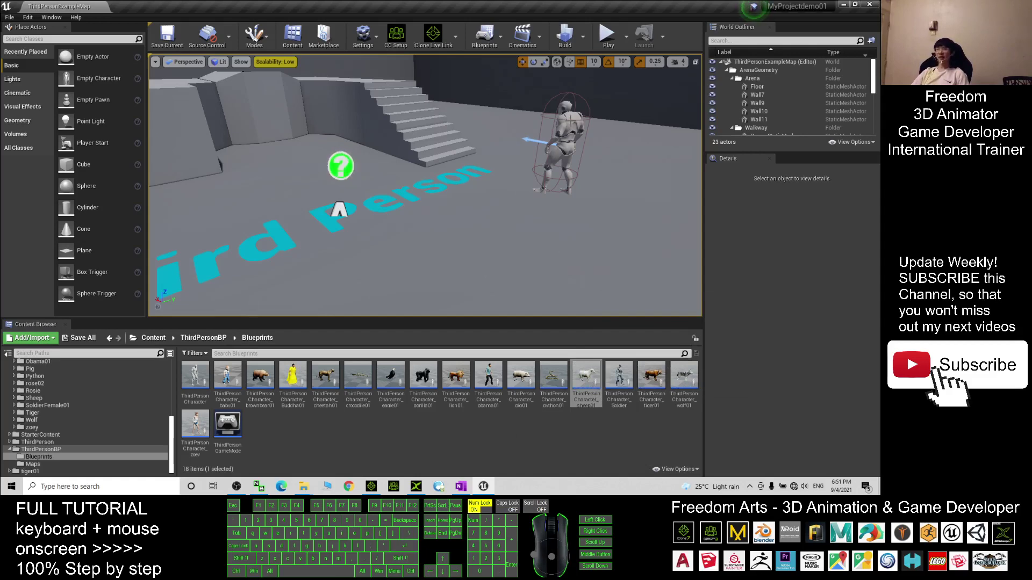
{"action": "left_click", "coordinate": [559, 145]}
{"action": "key", "text": "f"}
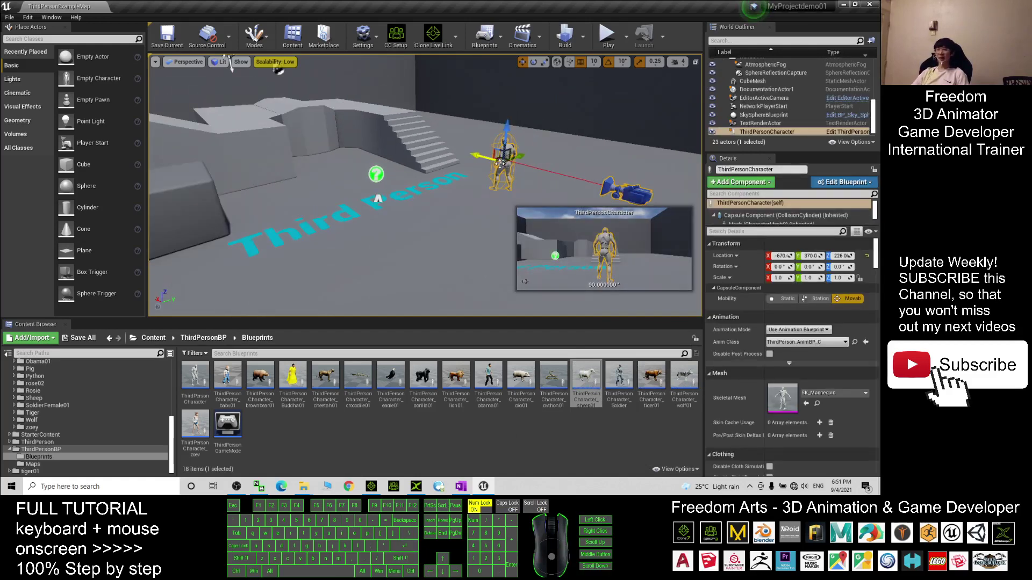
{"action": "key", "text": "Delete"}
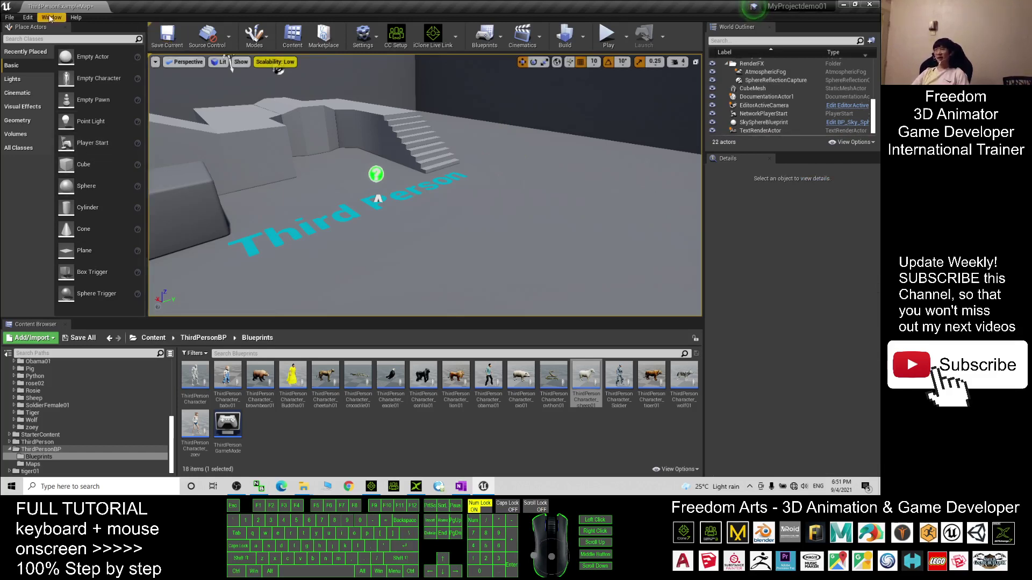
Step: Set Project Settings > Maps & Modes Default Pawn Class to ThirdPersonCharacter_sheep01
{"action": "left_click", "coordinate": [31, 18]}
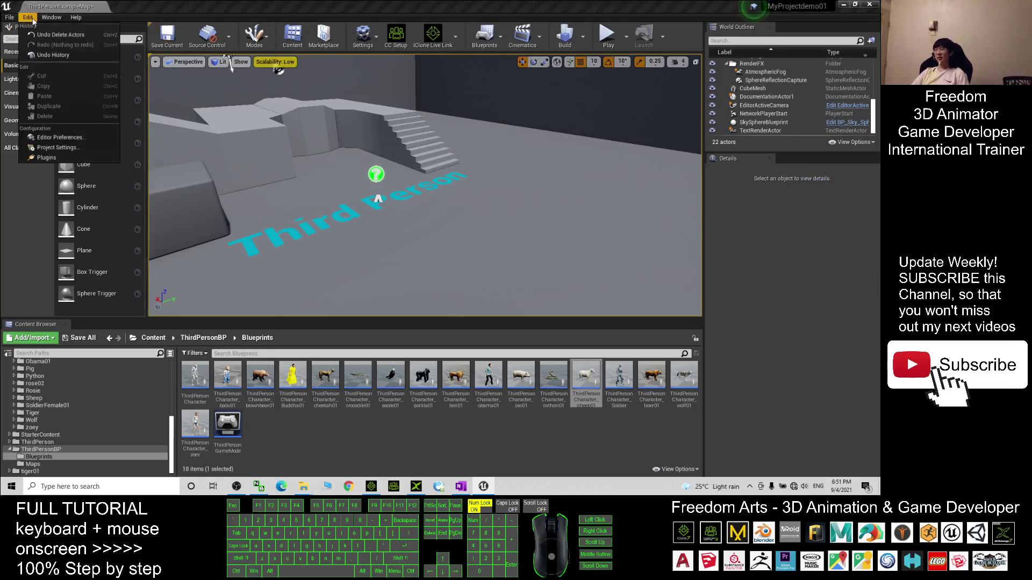
{"action": "left_click", "coordinate": [69, 152]}
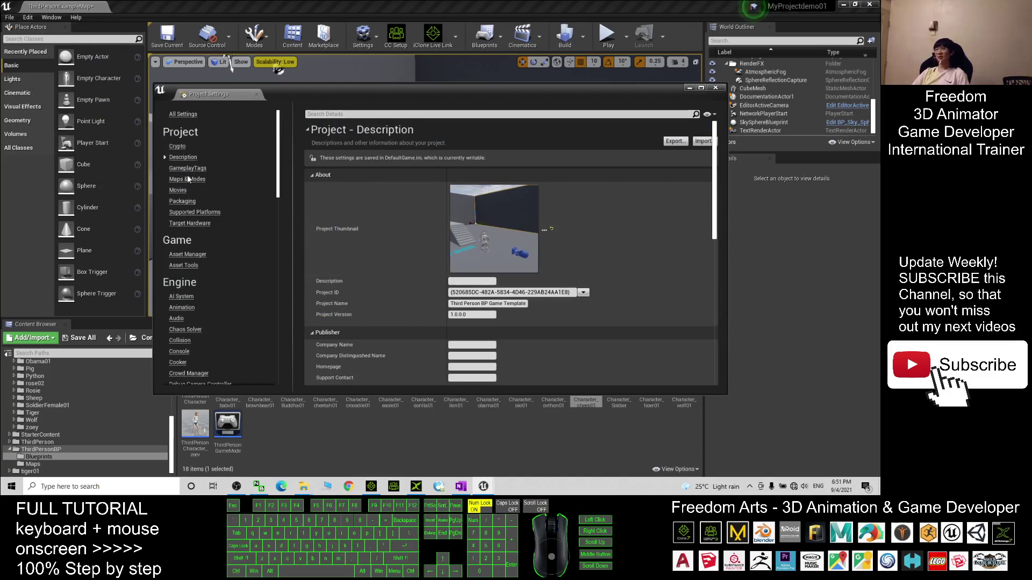
{"action": "left_click", "coordinate": [192, 182]}
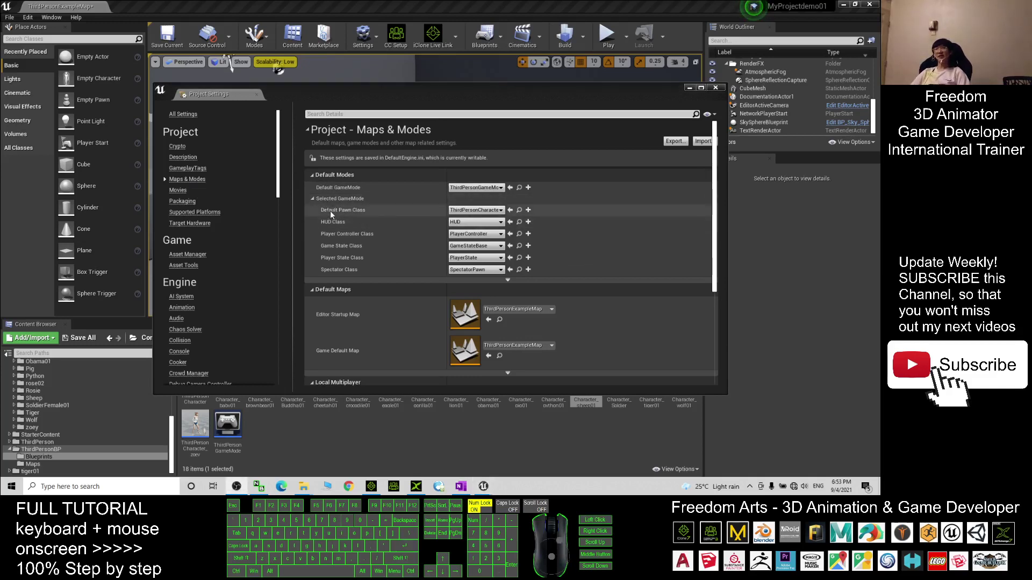
{"action": "left_click", "coordinate": [477, 211]}
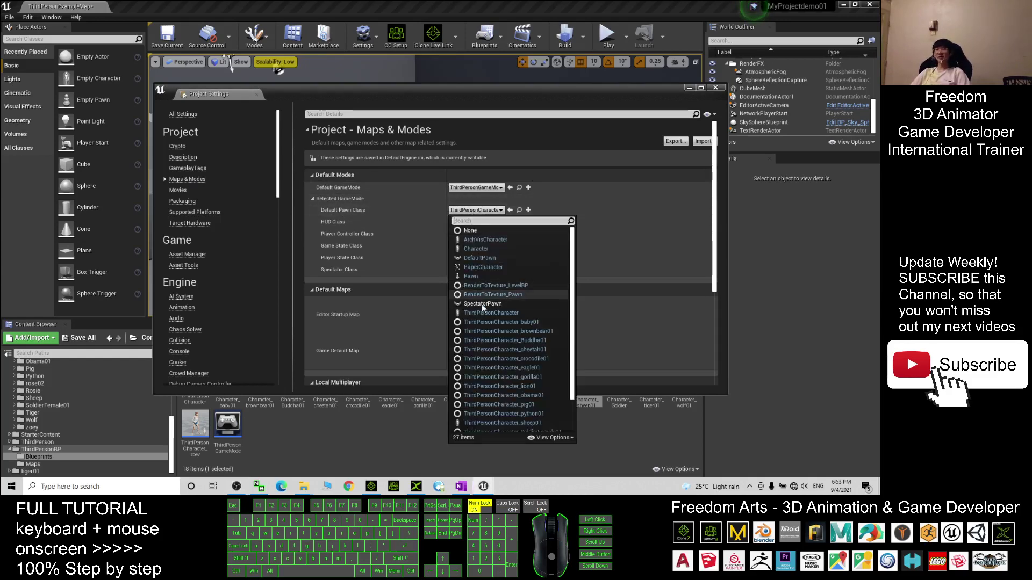
{"action": "scroll", "coordinate": [480, 330], "scroll_direction": "down", "scroll_amount": 1}
{"action": "left_click", "coordinate": [538, 409]}
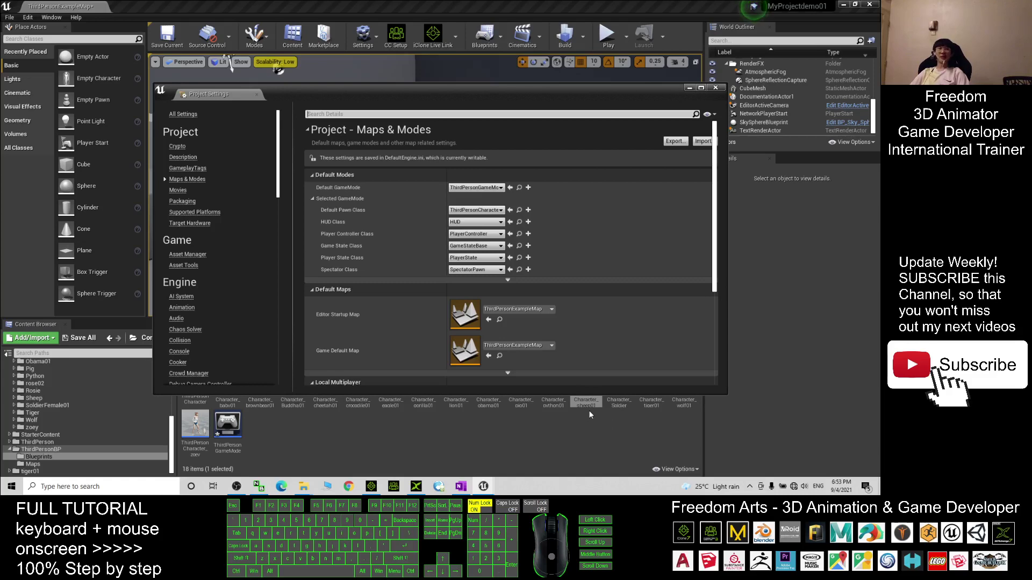
{"action": "left_click", "coordinate": [716, 89]}
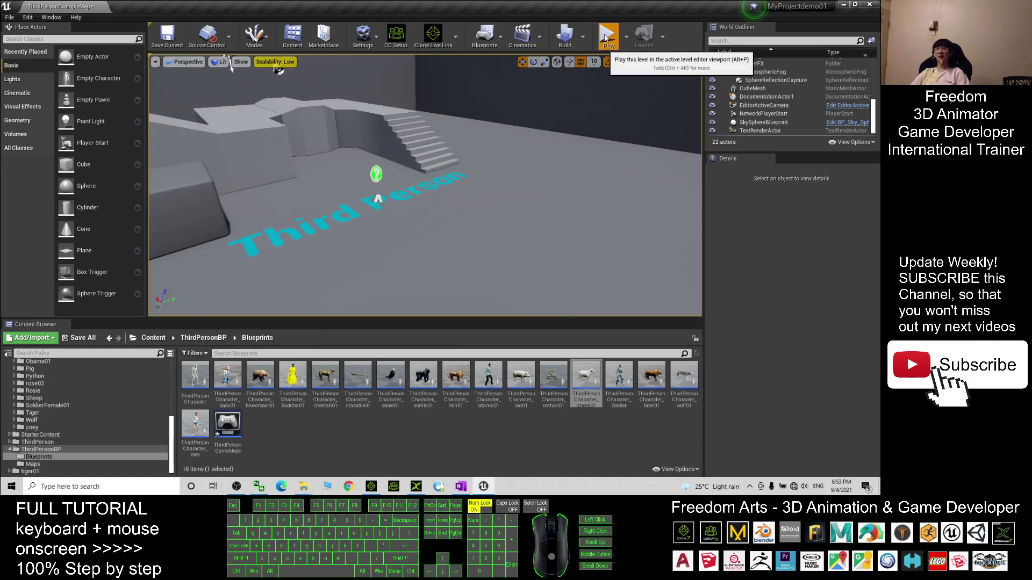
{"action": "left_click", "coordinate": [607, 37]}
{"action": "key", "text": "w"}
{"action": "key", "text": "d"}
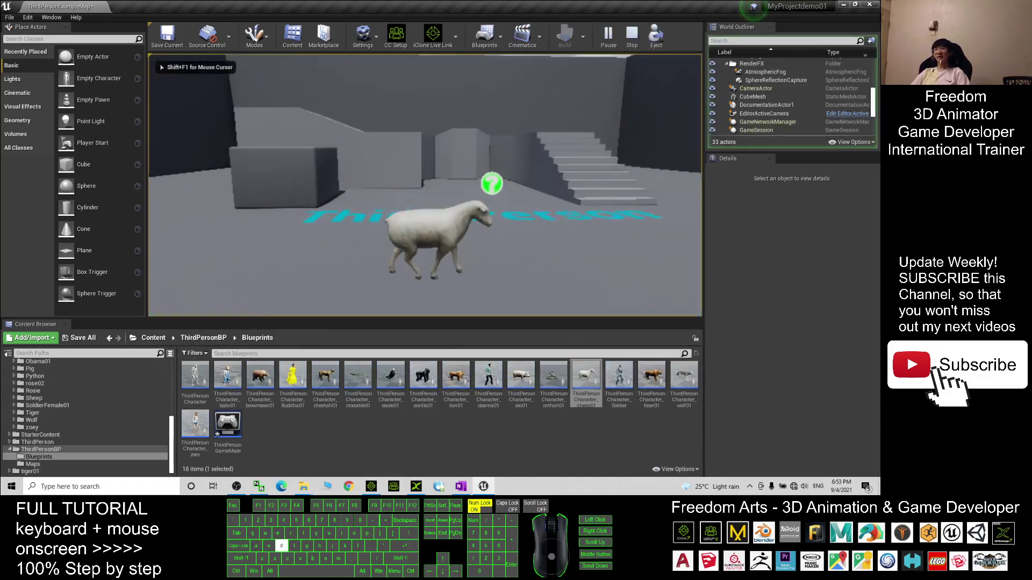
{"action": "key", "text": "a"}
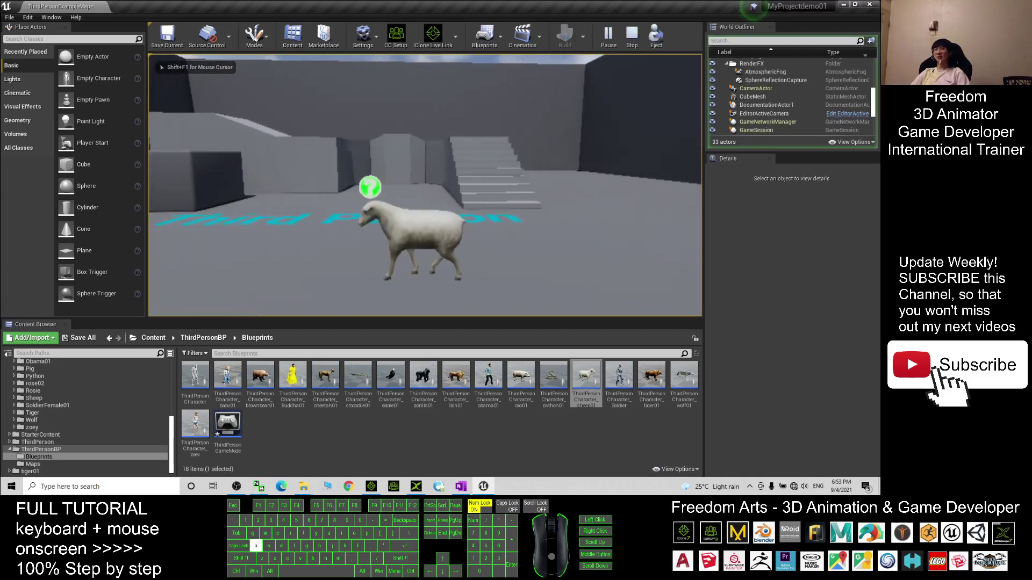
{"action": "key", "text": "w"}
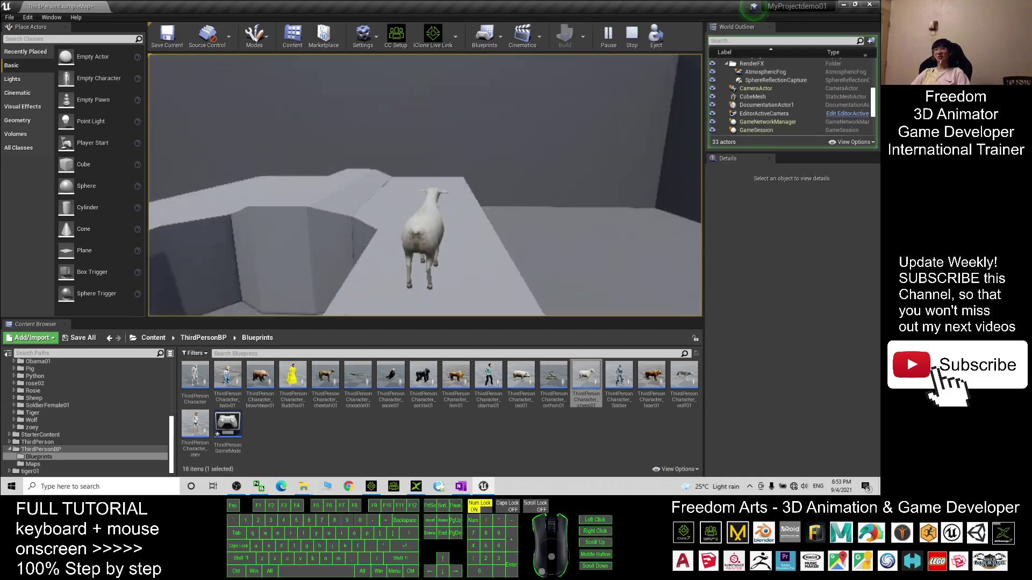
{"action": "key", "text": "s"}
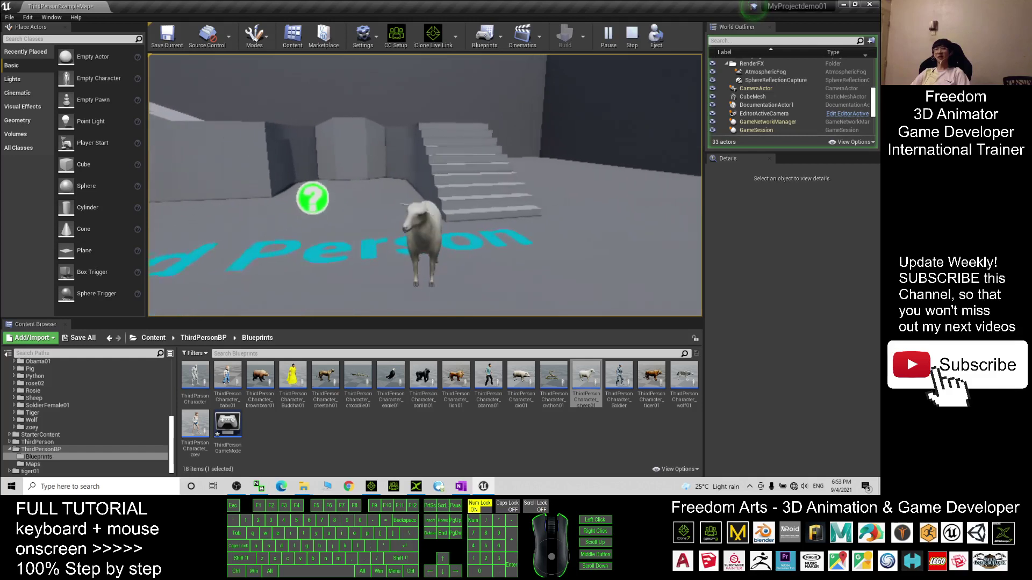
{"action": "key", "text": "d"}
{"action": "key", "text": "space"}
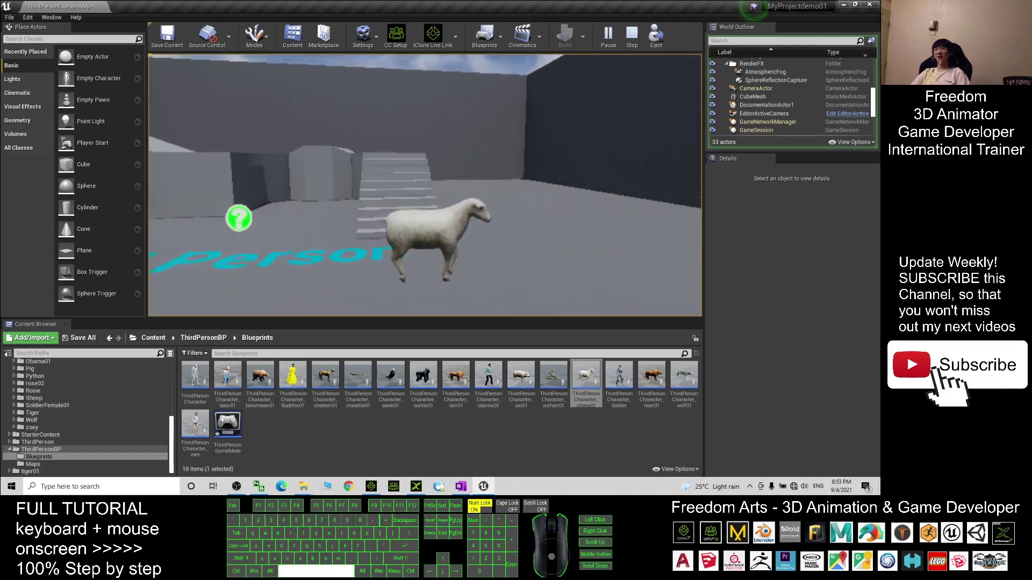
{"action": "key", "text": "a"}
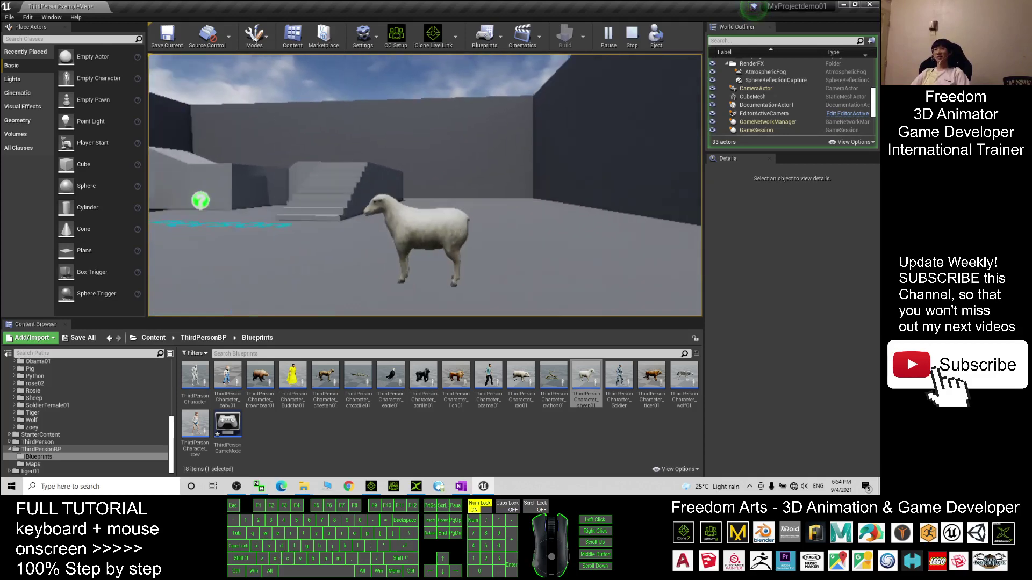
{"action": "key", "text": "w"}
{"action": "key", "text": "w"}
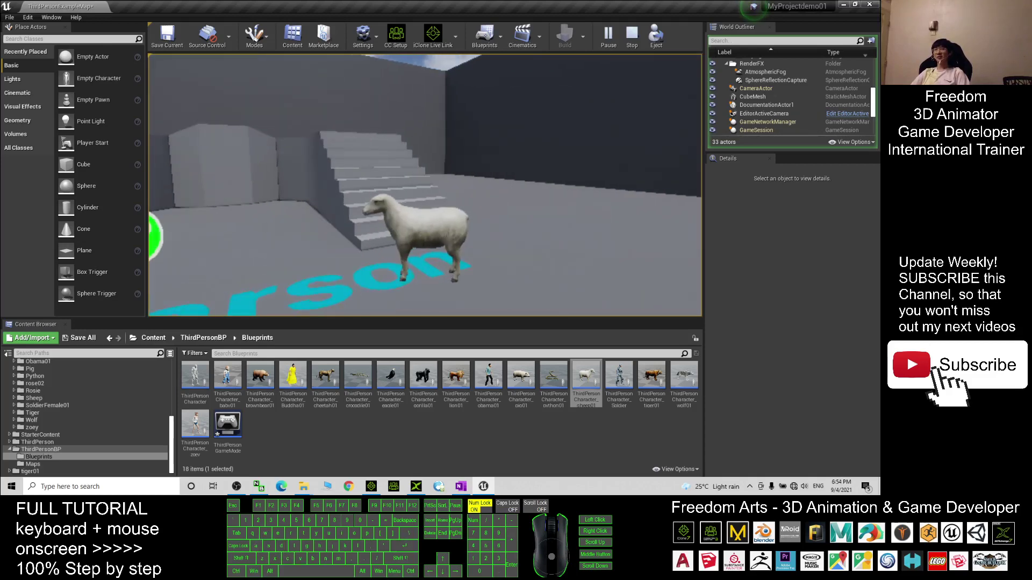
{"action": "key", "text": "s"}
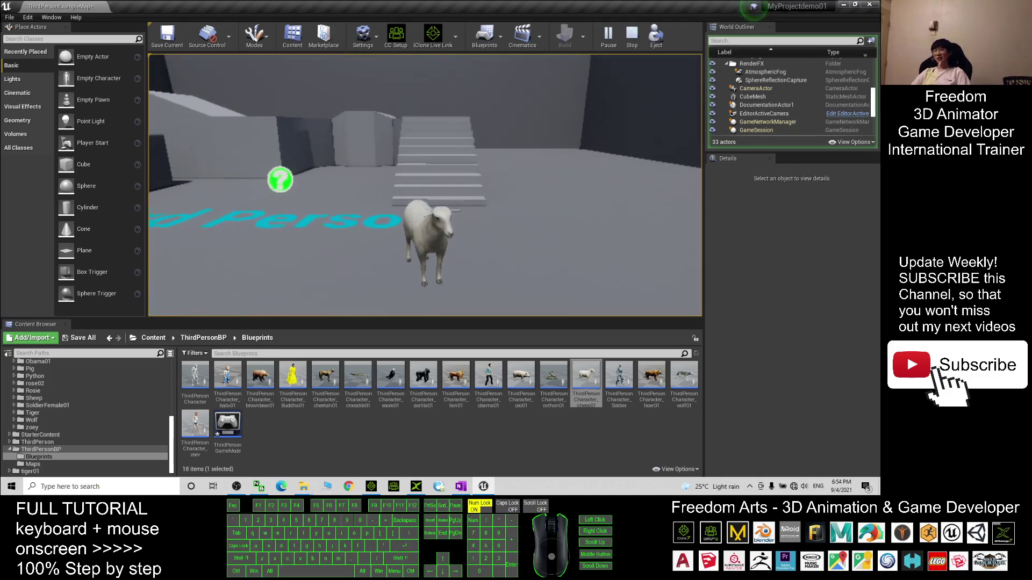
{"action": "key", "text": "Escape"}
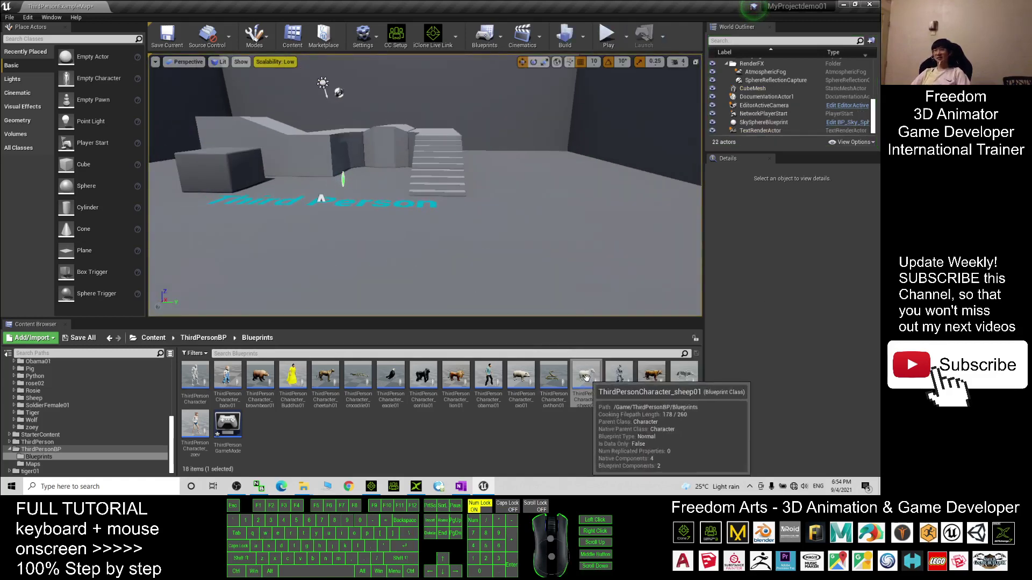
Step: Place a ThirdPersonCharacter_sheep01 right of the stairs, rotated to -130 on Z
{"action": "left_click_drag", "start_coordinate": [593, 373], "coordinate": [543, 283]}
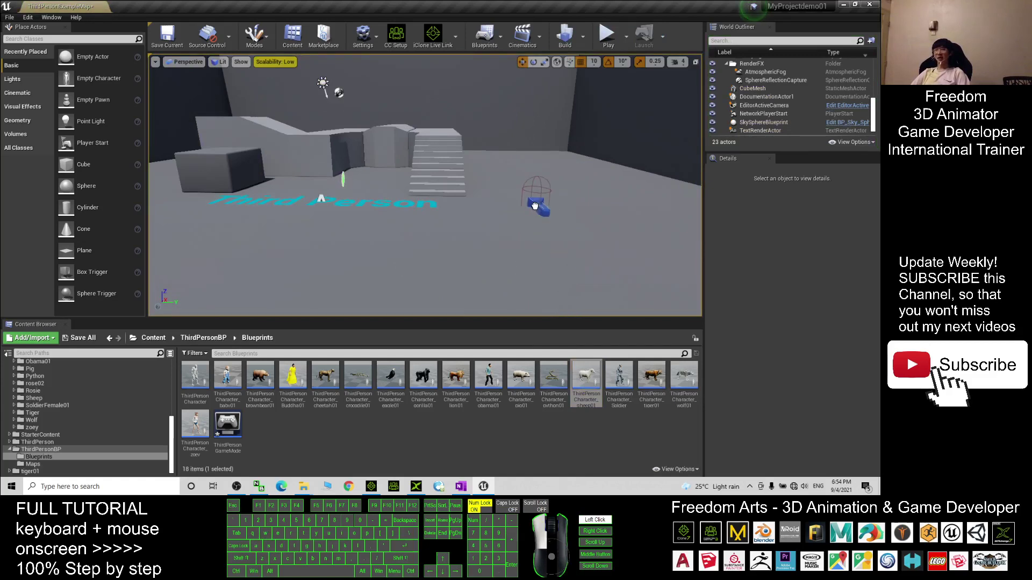
{"action": "left_click_drag", "start_coordinate": [534, 205], "coordinate": [536, 204]}
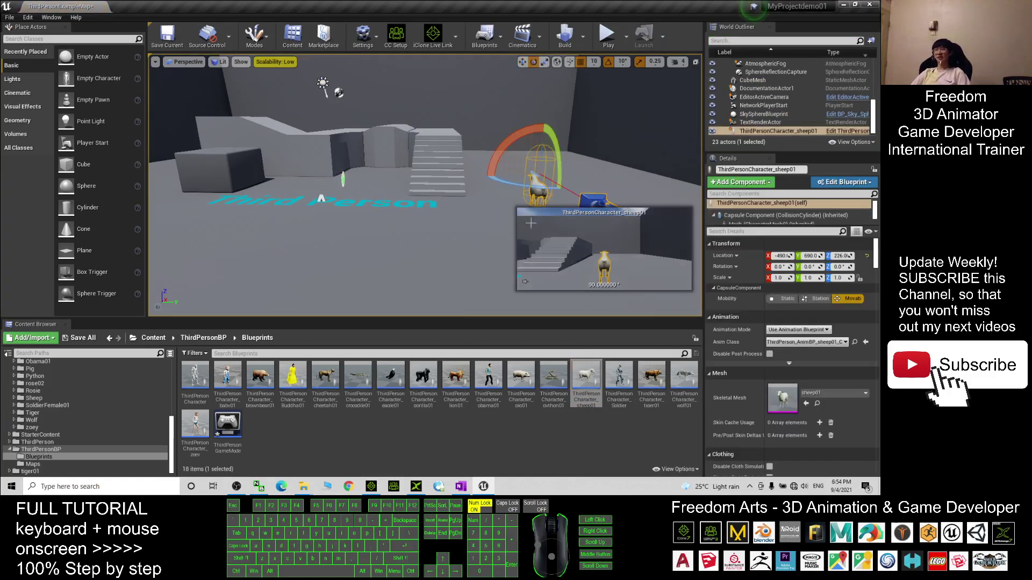
{"action": "left_click_drag", "start_coordinate": [507, 182], "coordinate": [492, 187]}
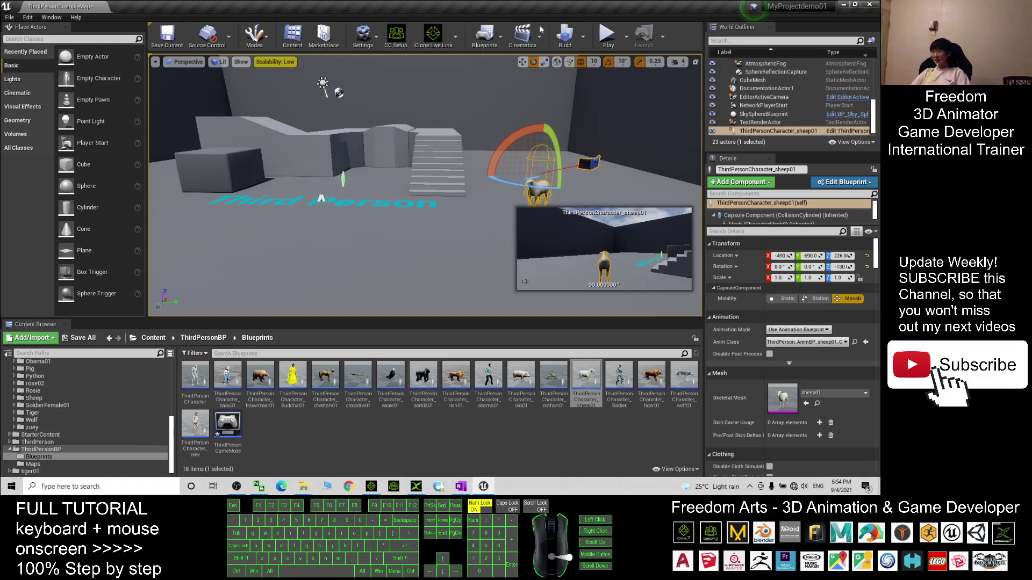
{"action": "left_click", "coordinate": [602, 193]}
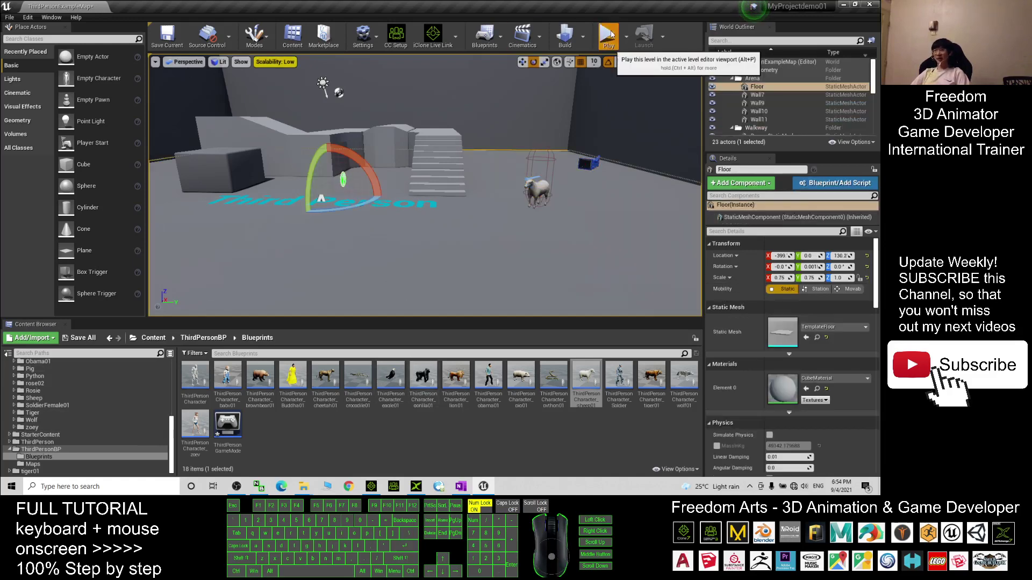
Step: Play the level and walk the sheep with WASD up the stairs and around the second sheep
{"action": "left_click", "coordinate": [607, 34]}
{"action": "key", "text": "w"}
{"action": "key", "text": "d"}
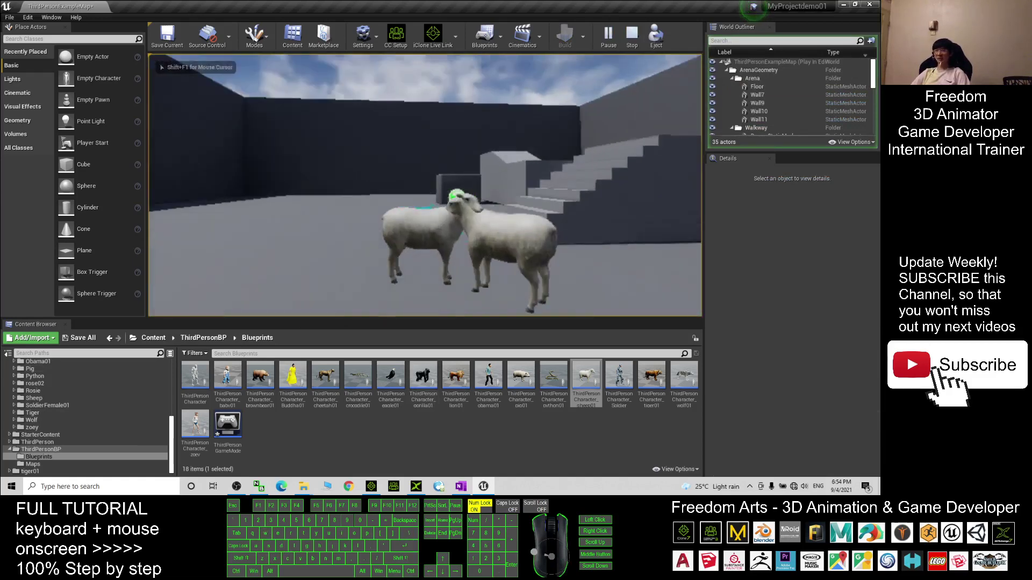
{"action": "key", "text": "a"}
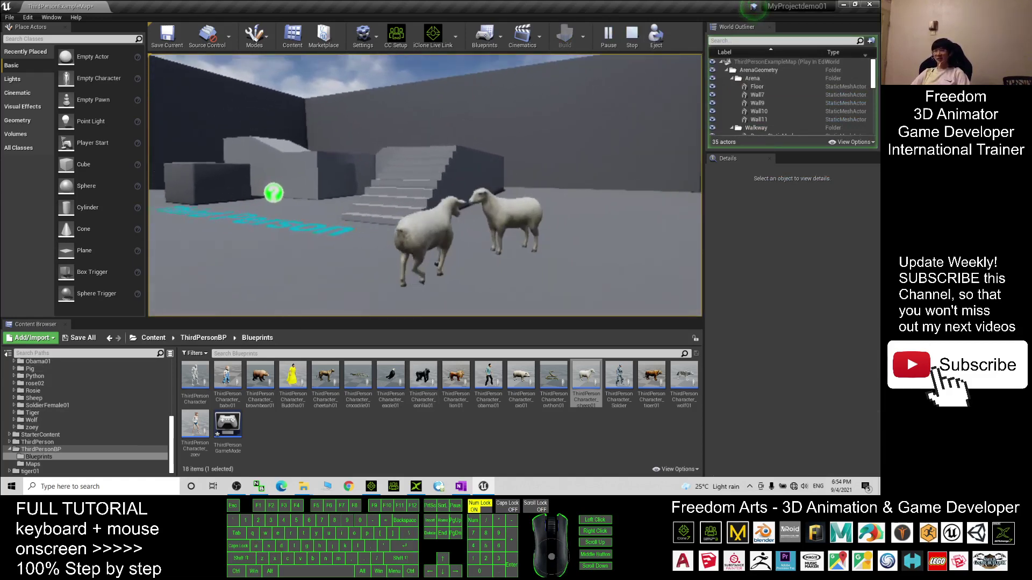
{"action": "key", "text": "d"}
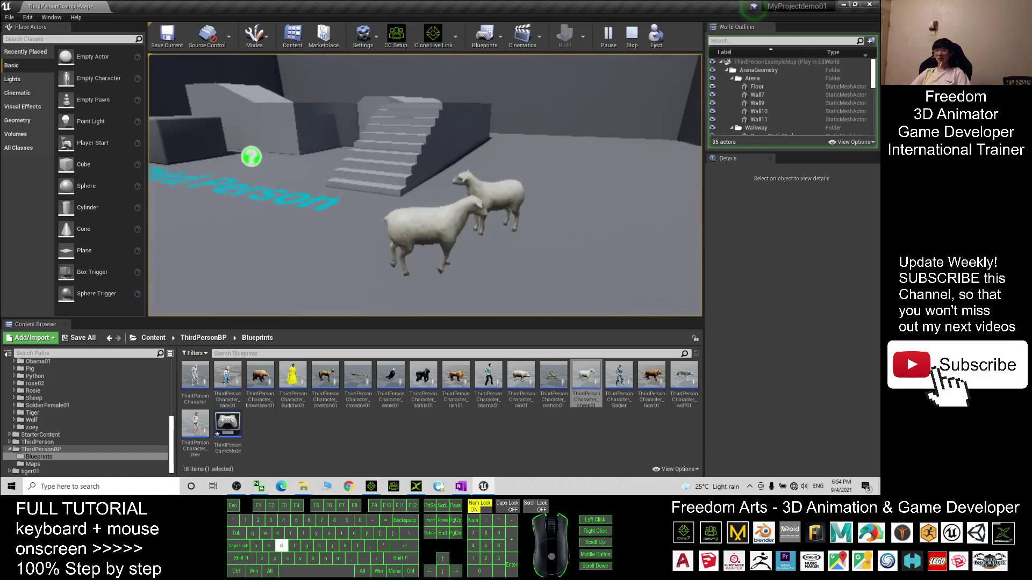
{"action": "key", "text": "w"}
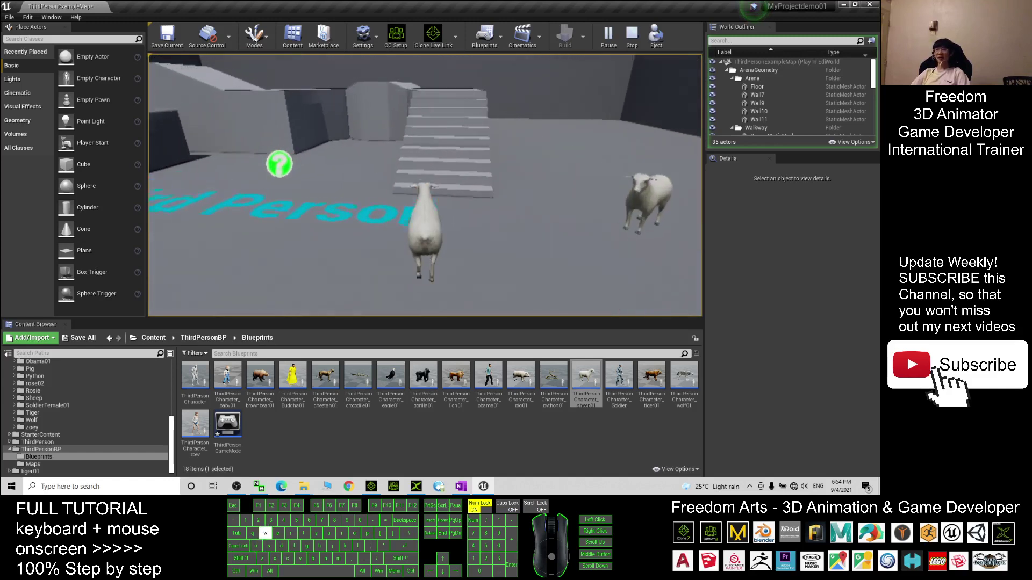
{"action": "key", "text": "d"}
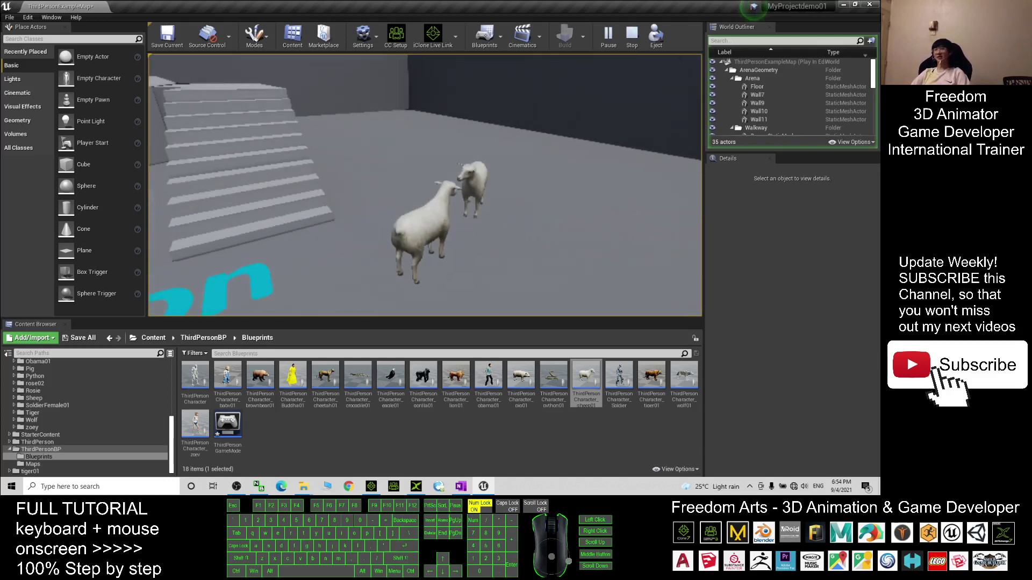
{"action": "key", "text": "s"}
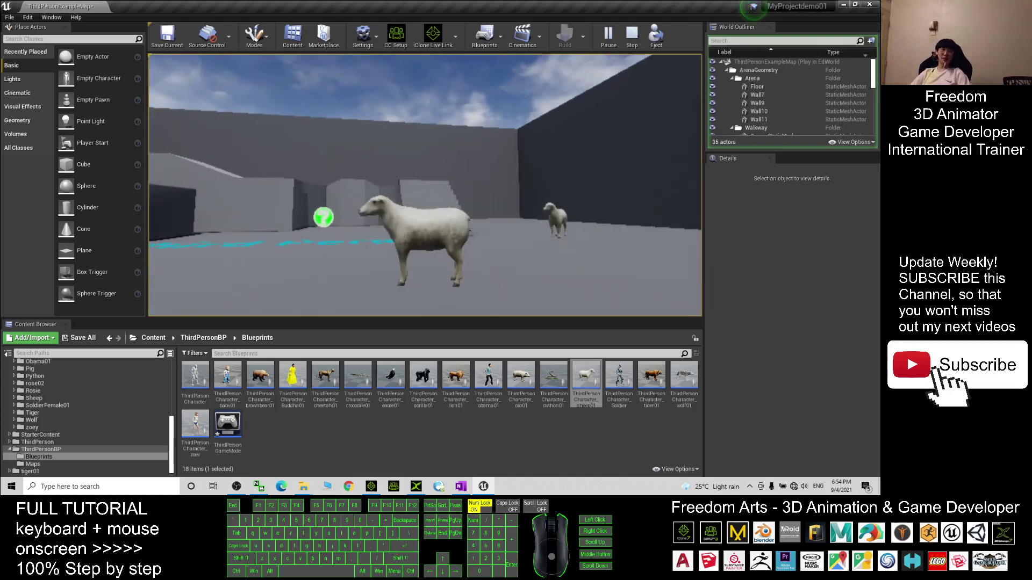
{"action": "key", "text": "w"}
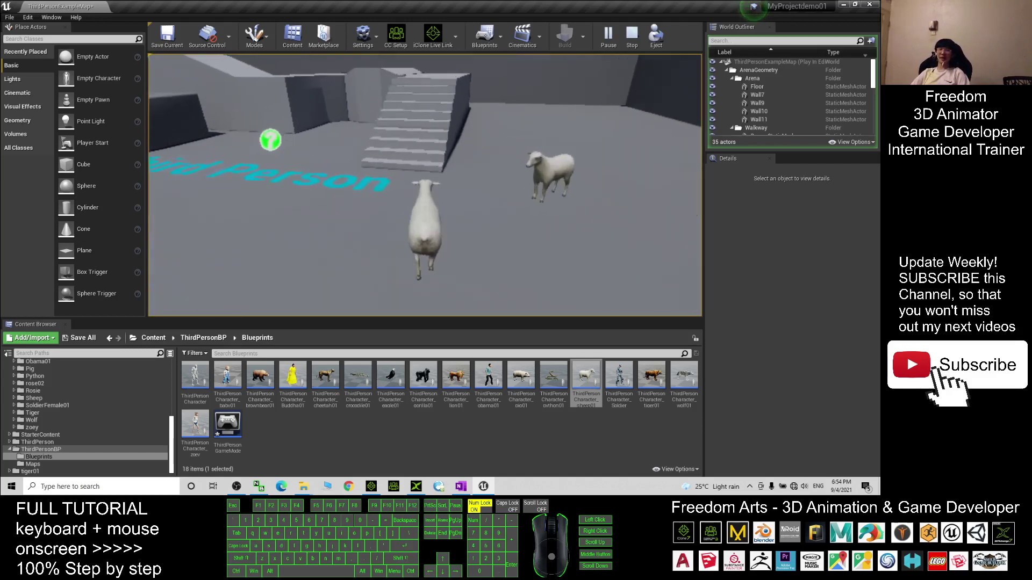